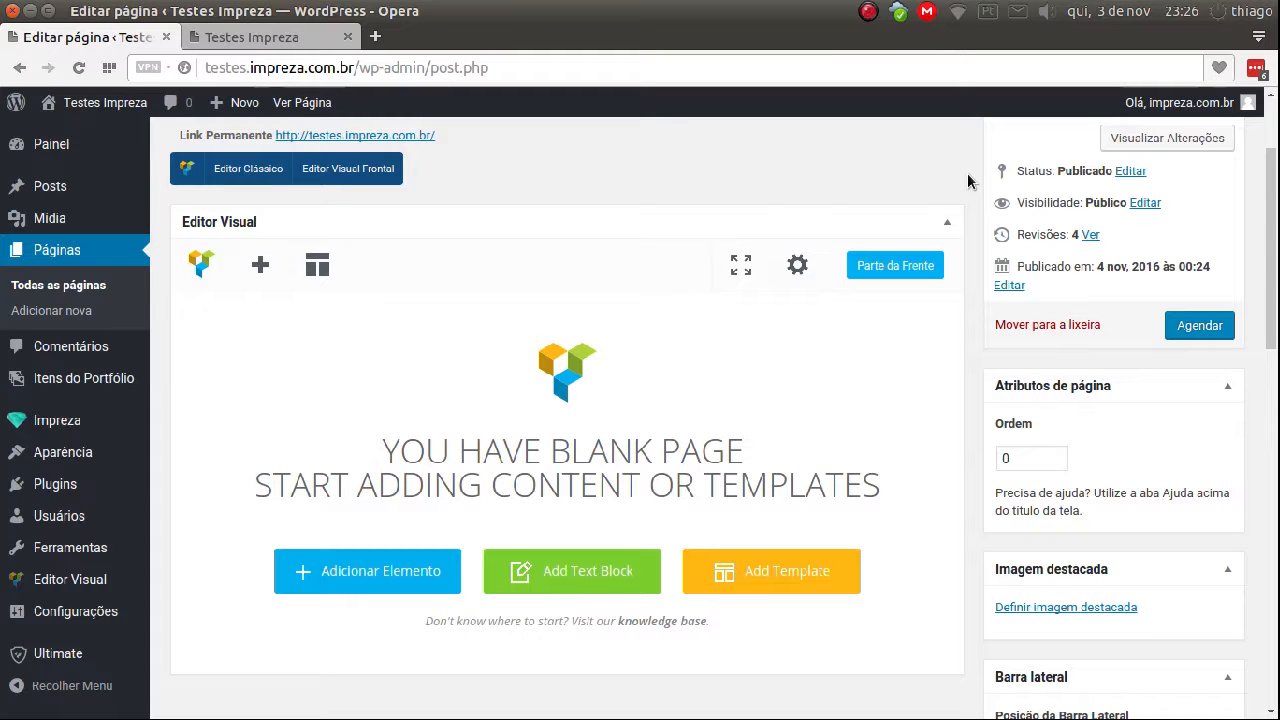
Step: Switch the page to the classic editor and return it to the default visual editor
scroll(981, 409, "up", 2)
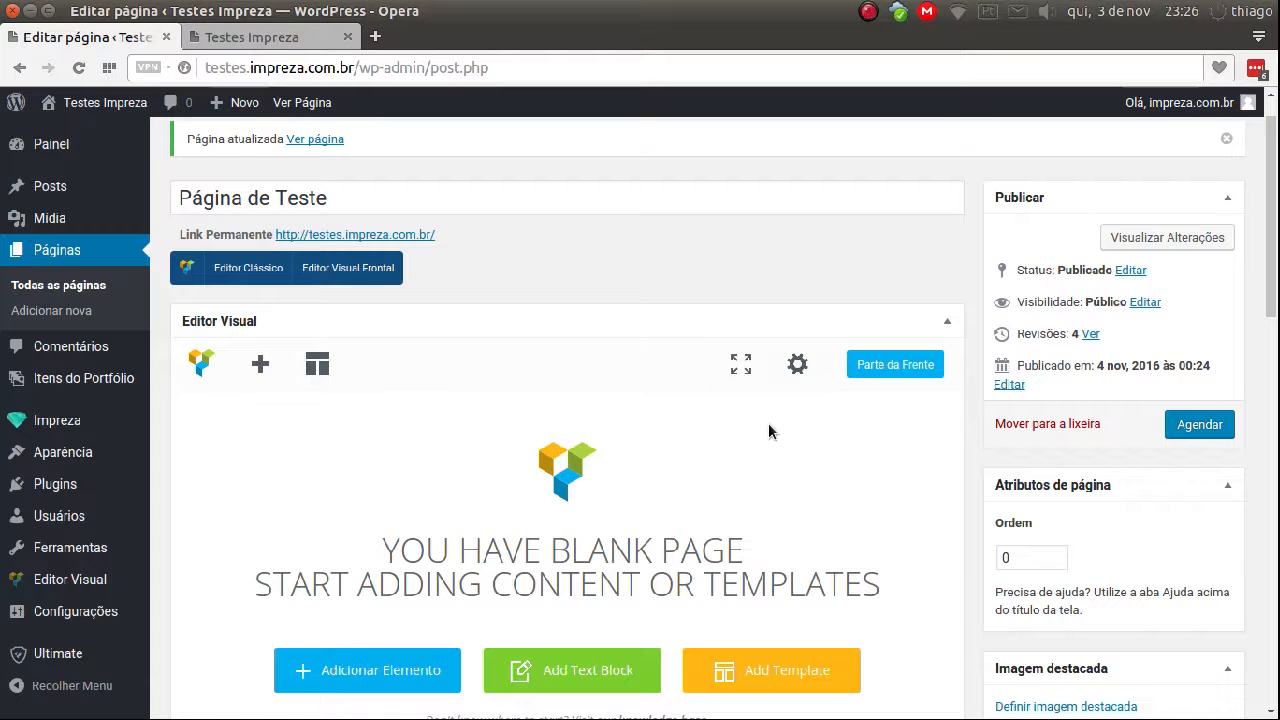
scroll(768, 431, "down", 1)
scroll(660, 405, "up", 1)
left_click(246, 270)
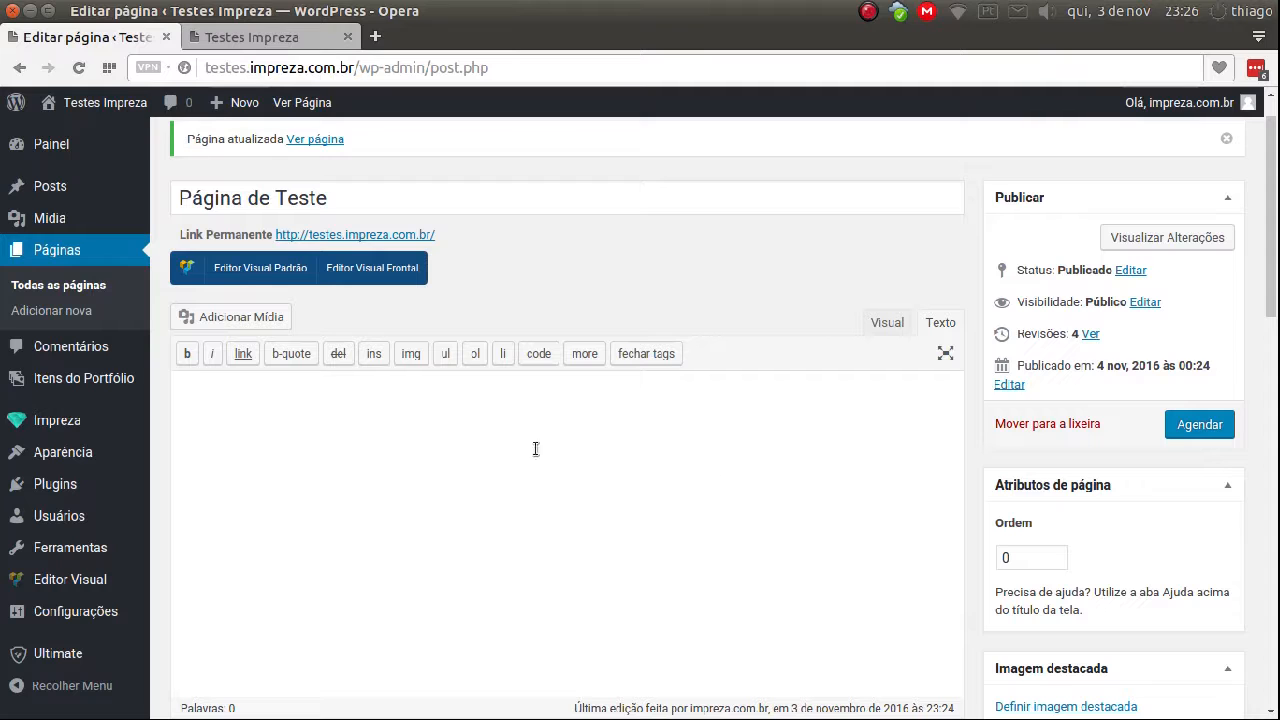
left_click(250, 270)
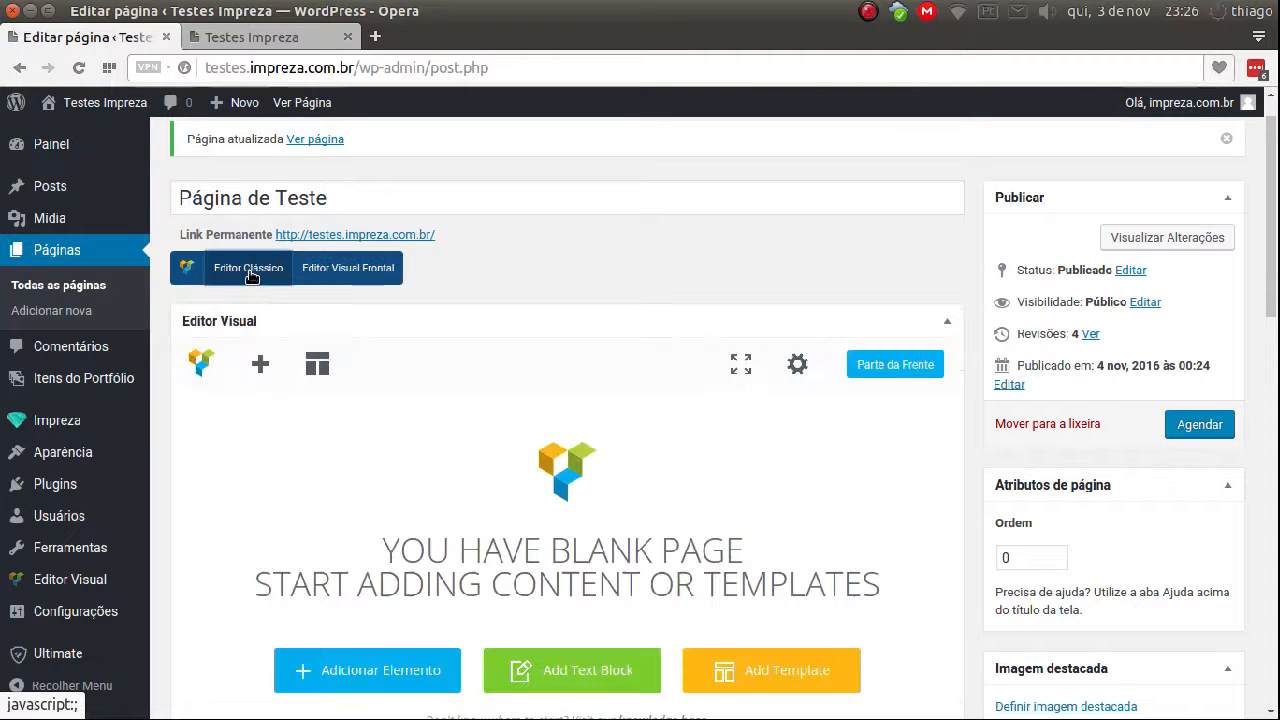
Step: Add two row (Linha) elements to the blank page, one below the other
left_click(262, 366)
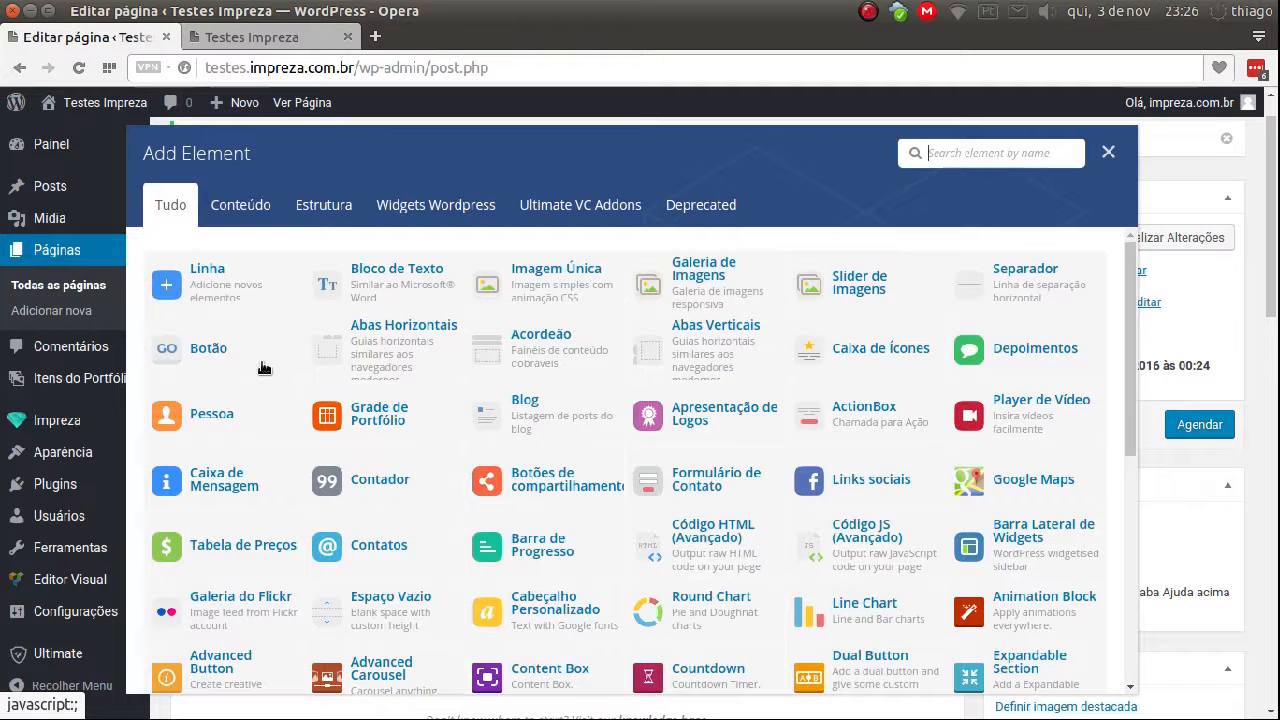
left_click(207, 281)
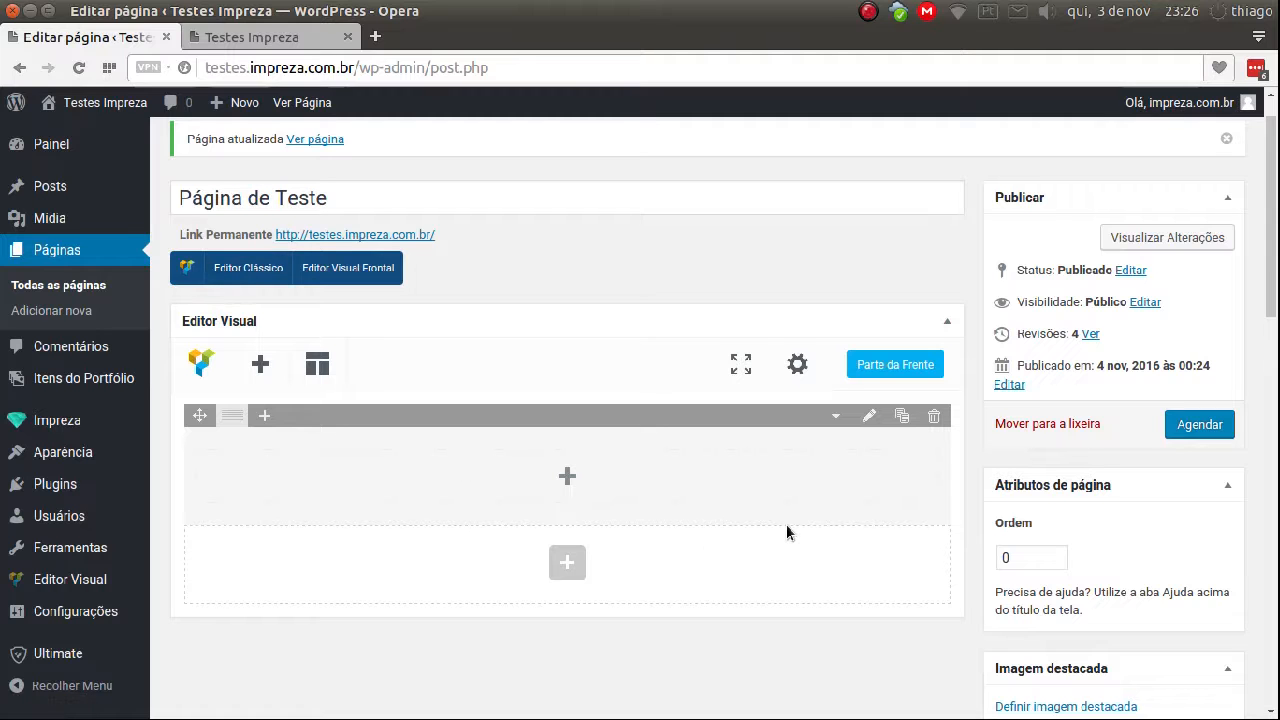
scroll(786, 524, "down", 2)
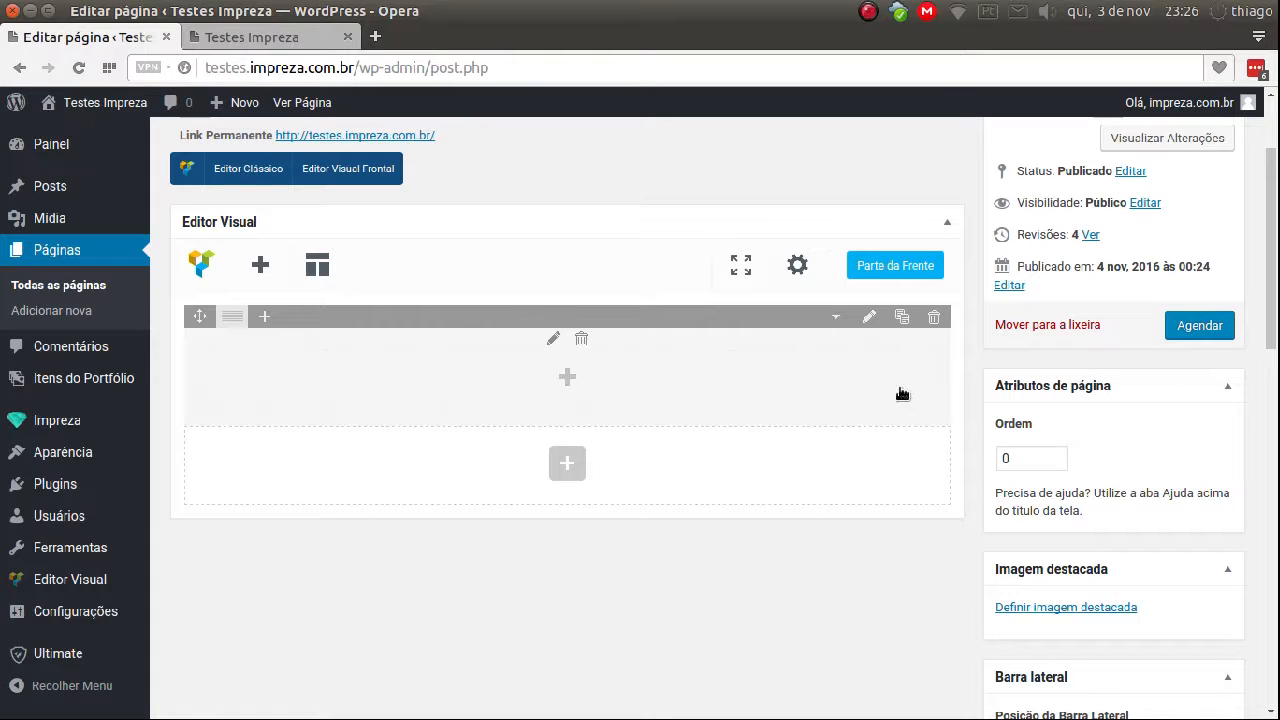
left_click(567, 463)
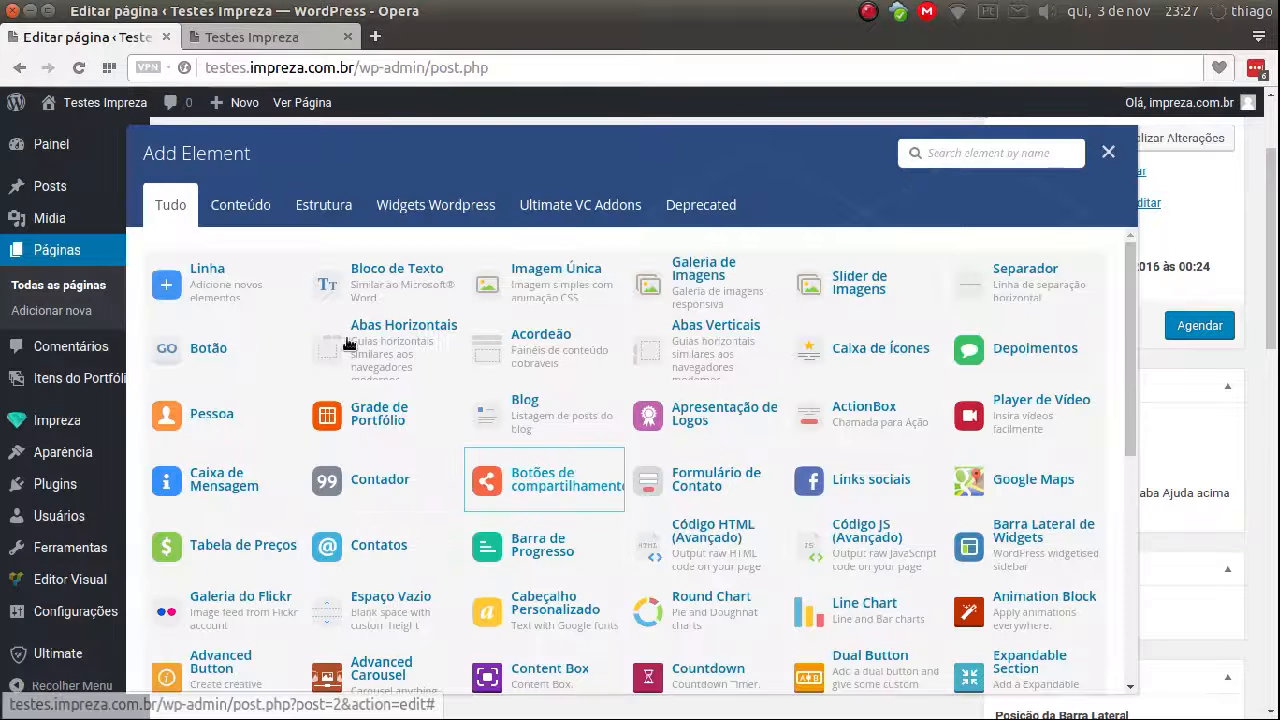
left_click(200, 280)
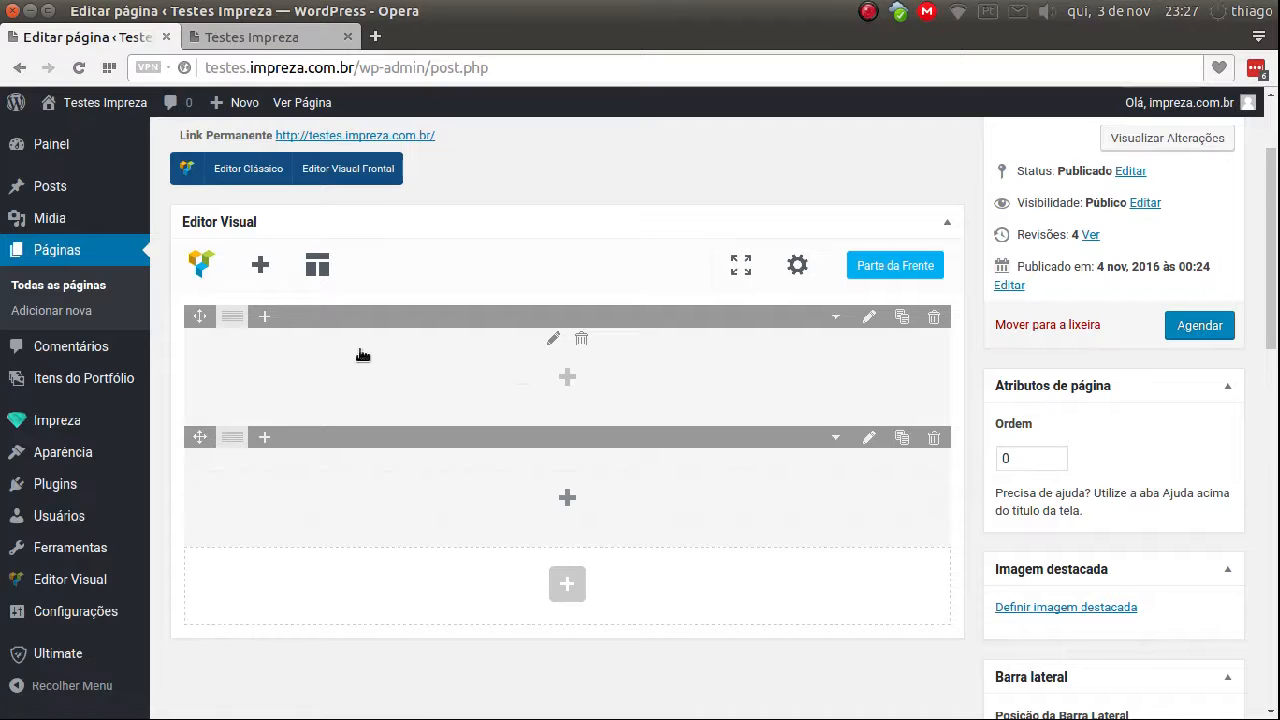
Step: Insert an inner row in the first row and place a text block (Bloco de Texto) inside it
left_click(565, 377)
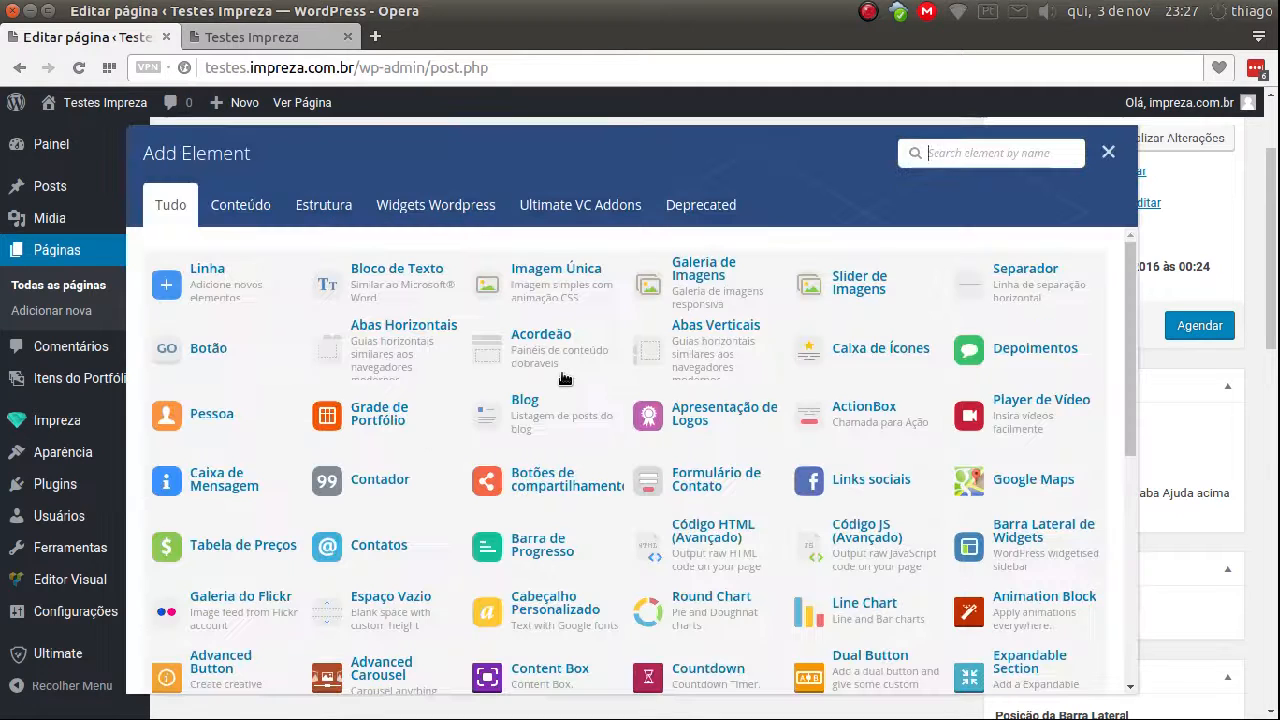
left_click(211, 287)
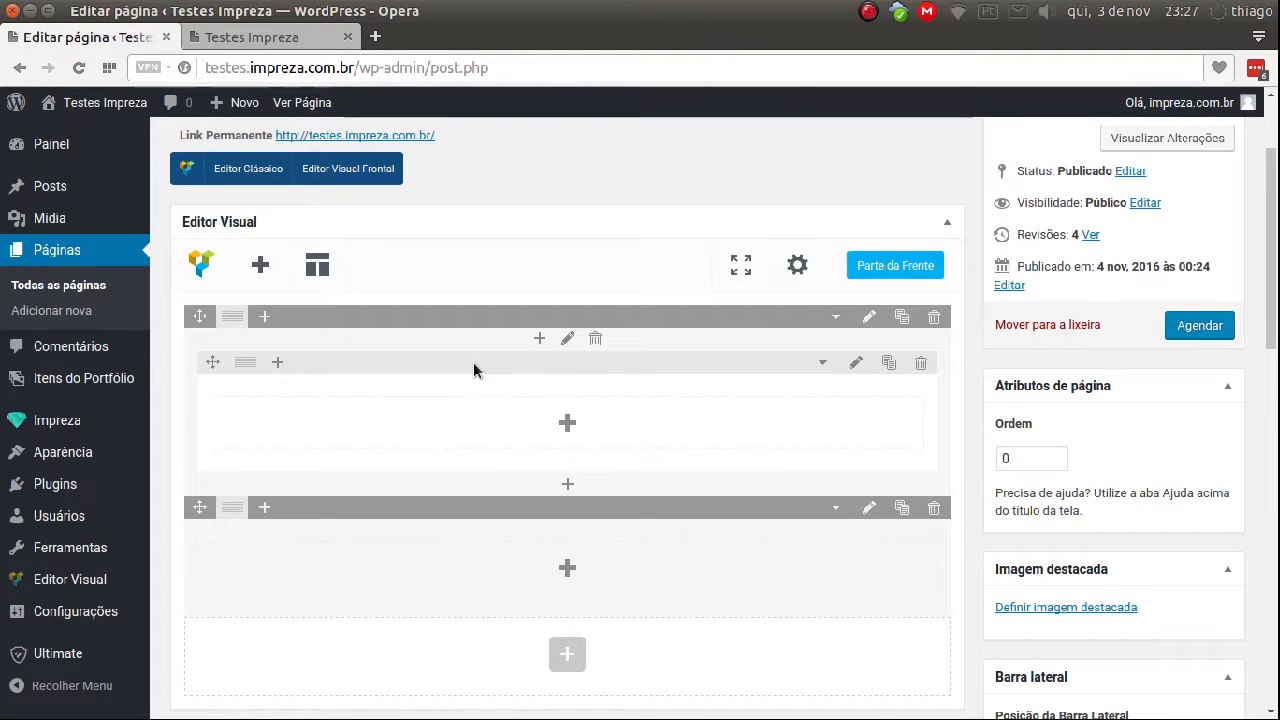
left_click(565, 423)
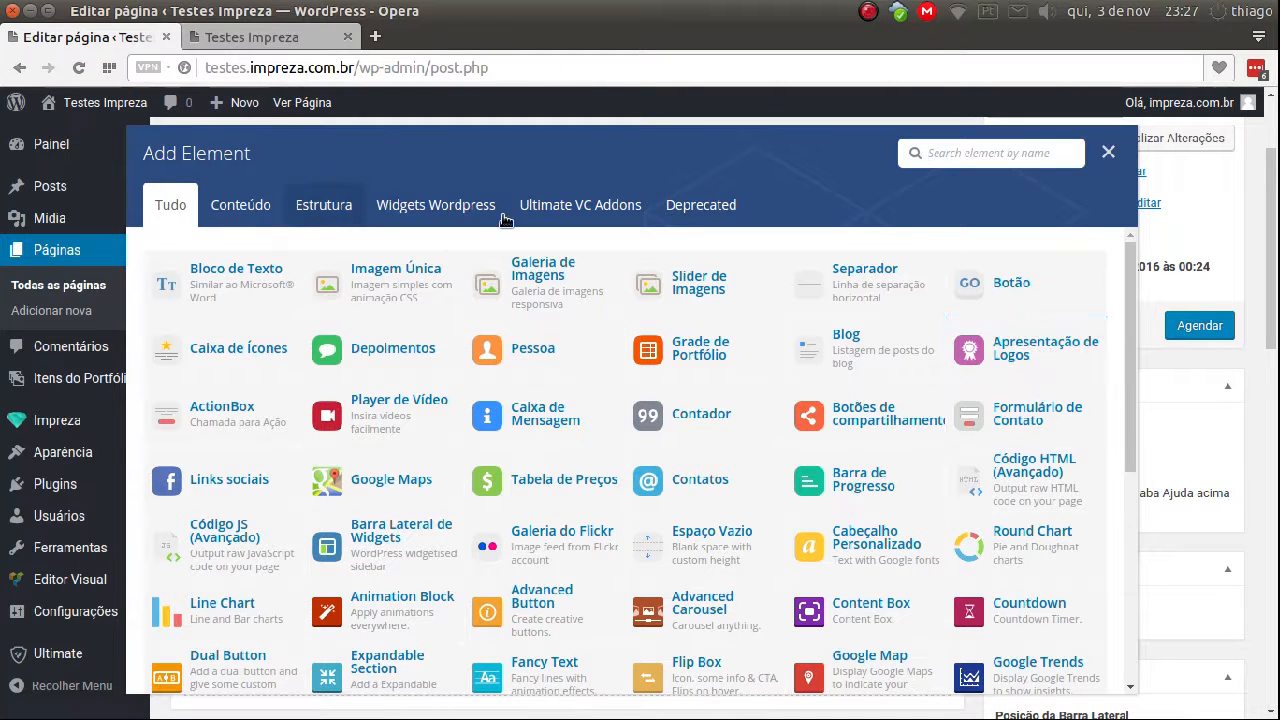
left_click(575, 216)
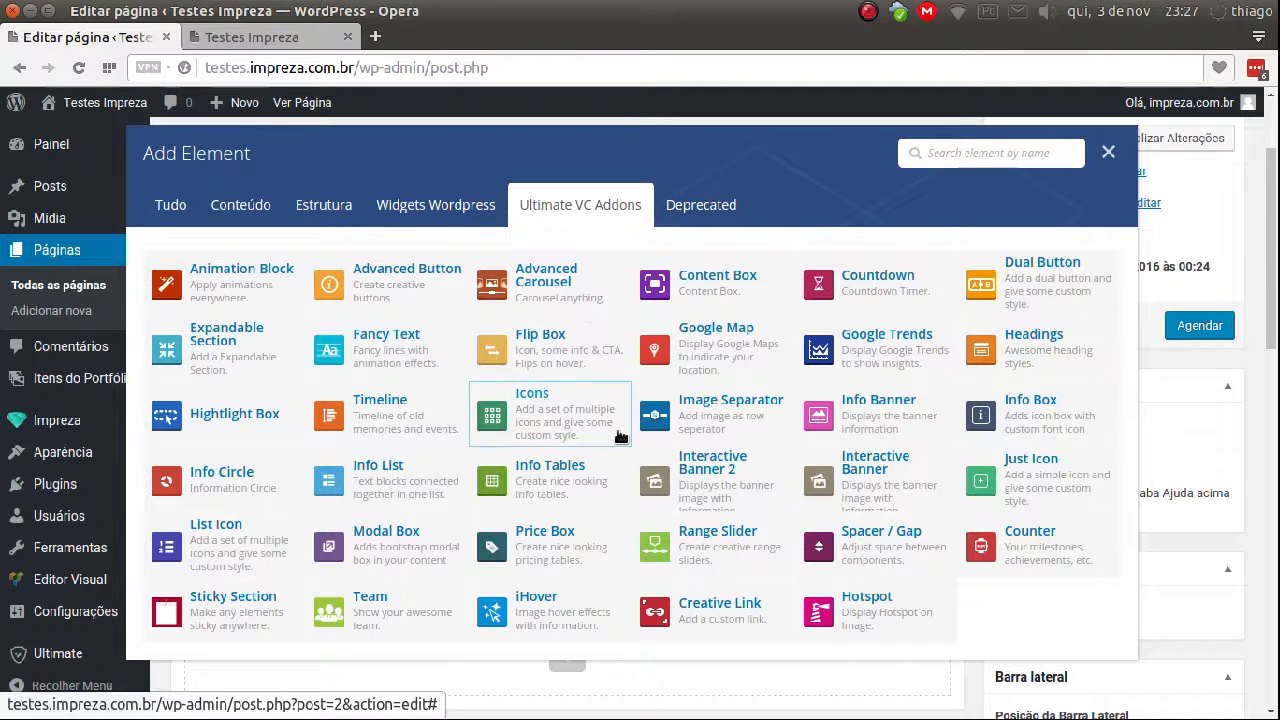
left_click(170, 205)
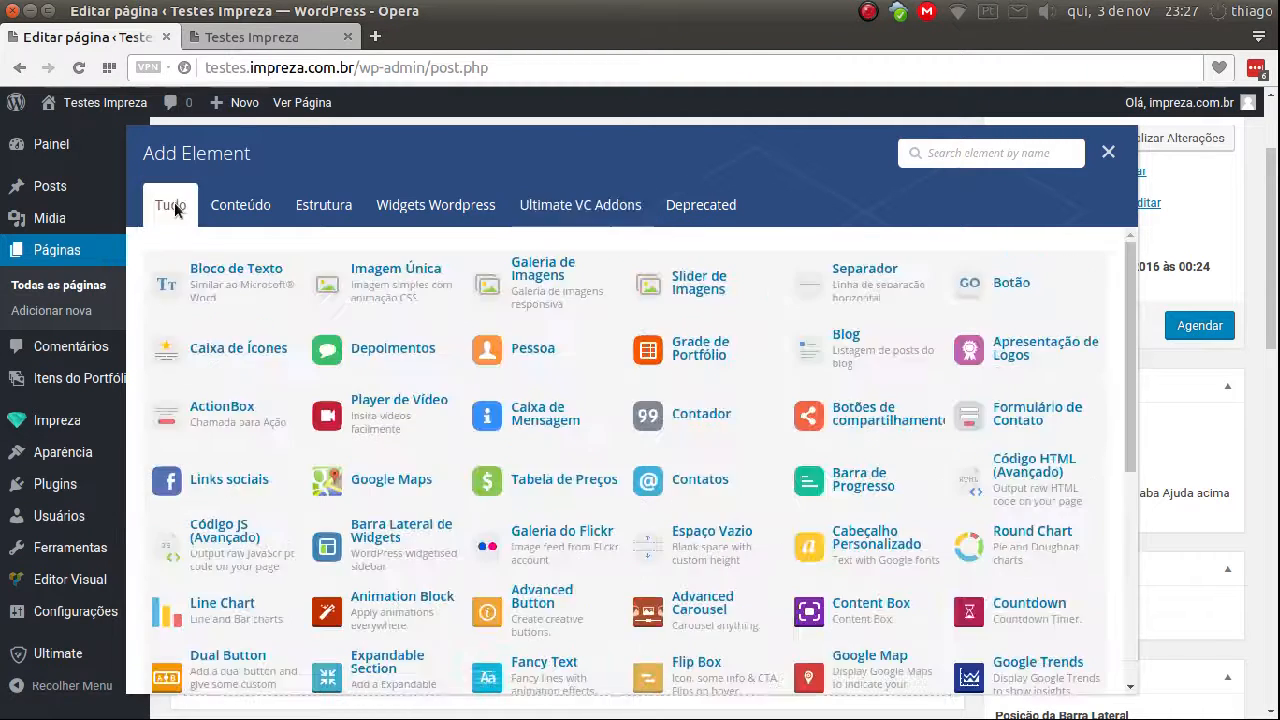
left_click(231, 277)
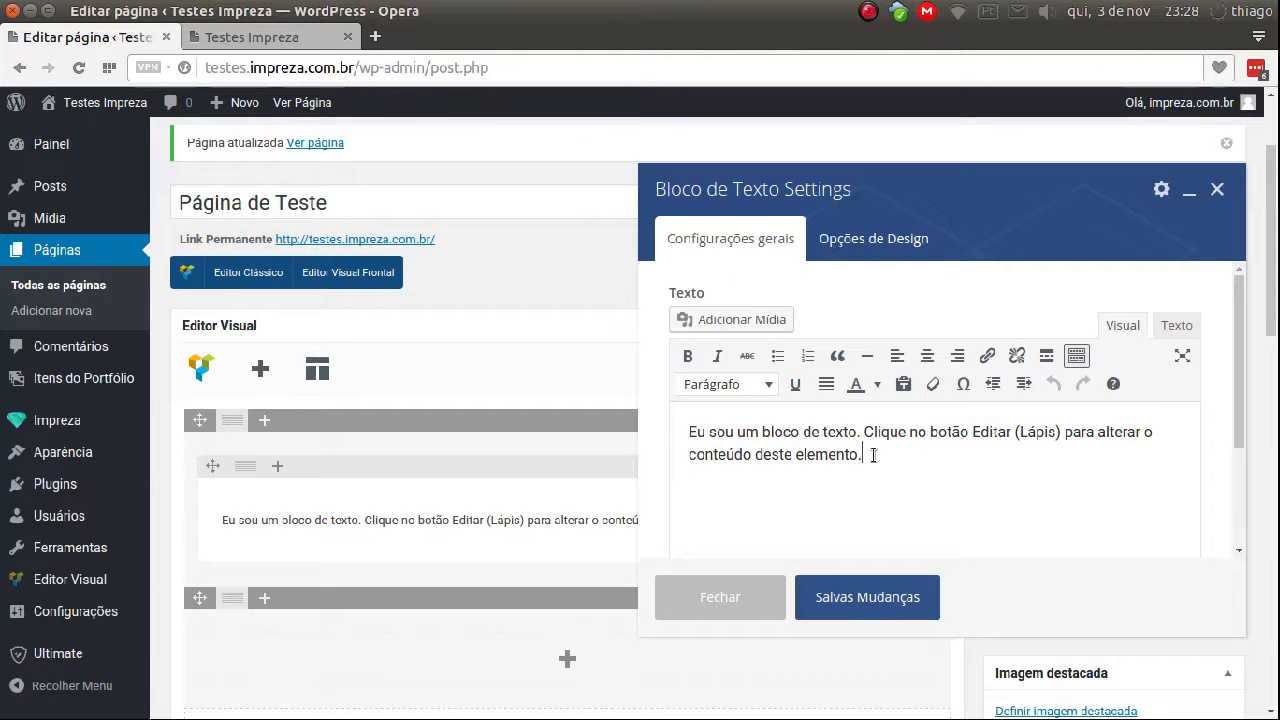
Step: Centre-align the default paragraph of the new text block
left_click_drag(861, 455, 685, 431)
left_click_drag(866, 456, 694, 425)
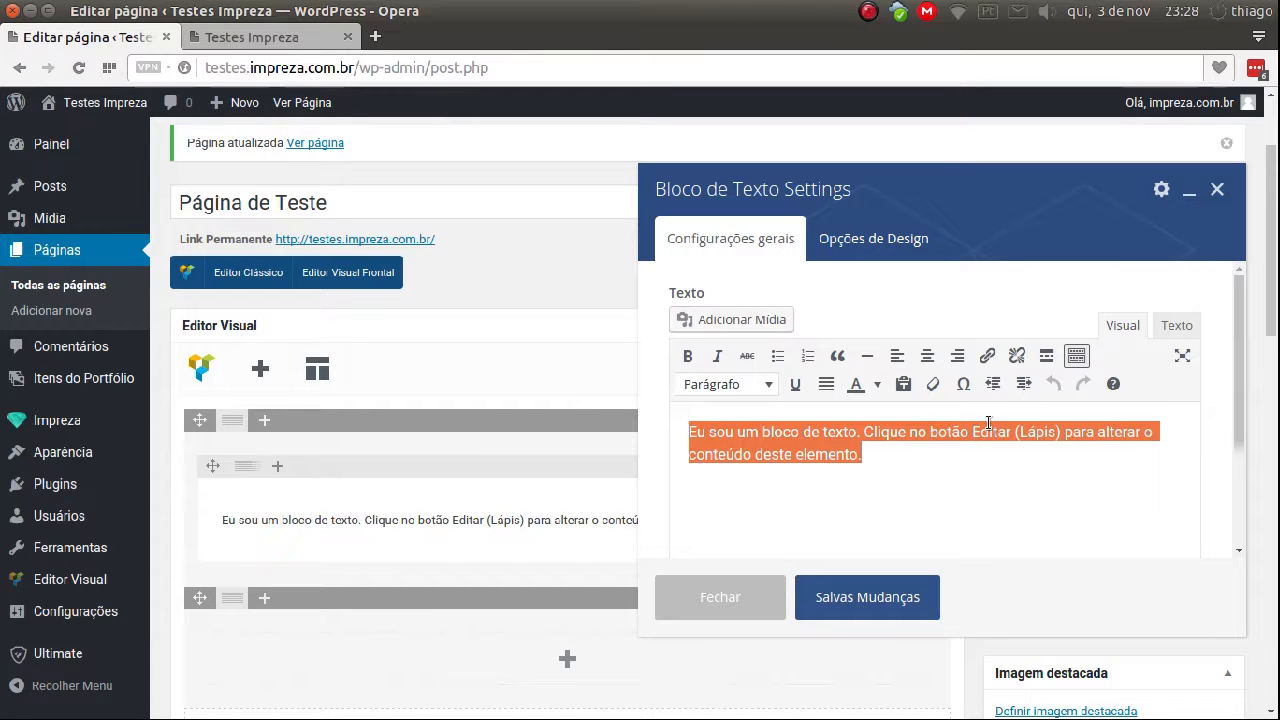
left_click(928, 357)
left_click(956, 455)
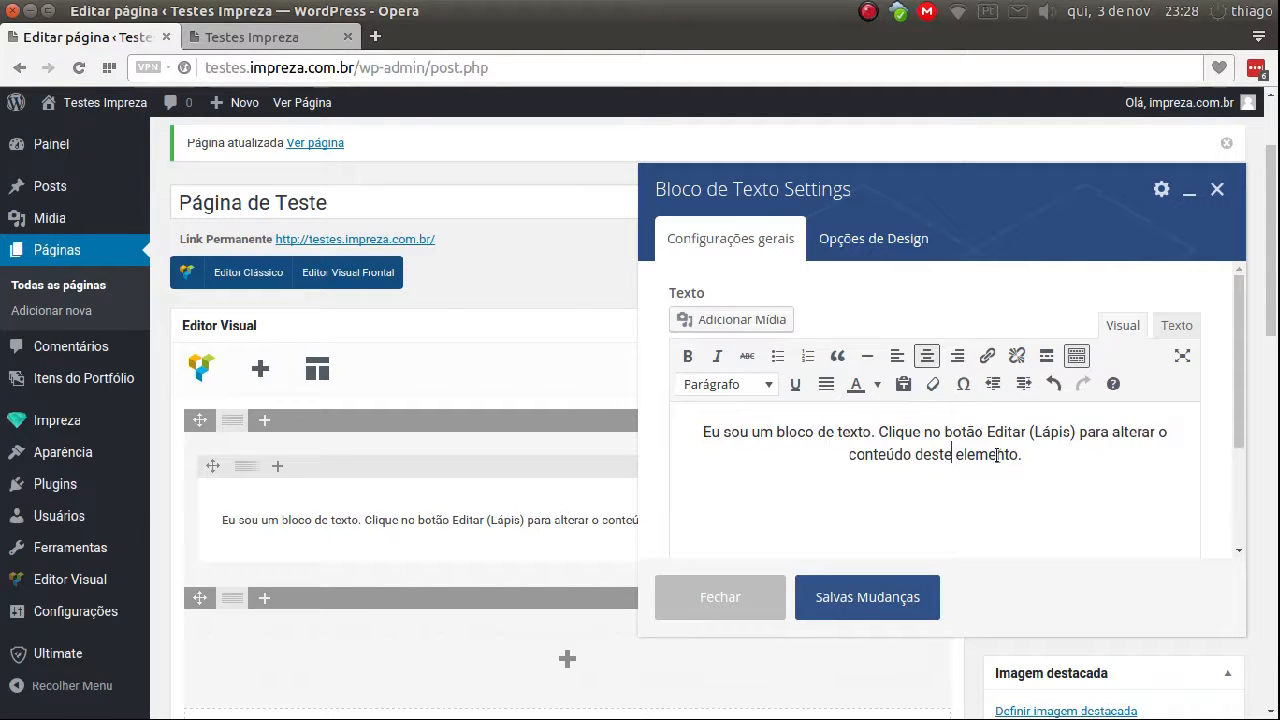
mouse_move(1024, 456)
left_mouse_down()
mouse_move(733, 410)
mouse_move(1035, 455)
left_mouse_up()
left_click(712, 432, "shift")
left_click(925, 449)
left_click_drag(1033, 455, 674, 430)
left_click(1034, 458)
left_click_drag(1022, 456, 708, 420)
left_click(1043, 452)
left_click_drag(1029, 457, 710, 425)
left_click(922, 454)
left_click_drag(1024, 456, 744, 421)
left_click(948, 450)
Step: View the text block's content as HTML code and return to the visual mode
left_click(1173, 328)
left_click(1122, 326)
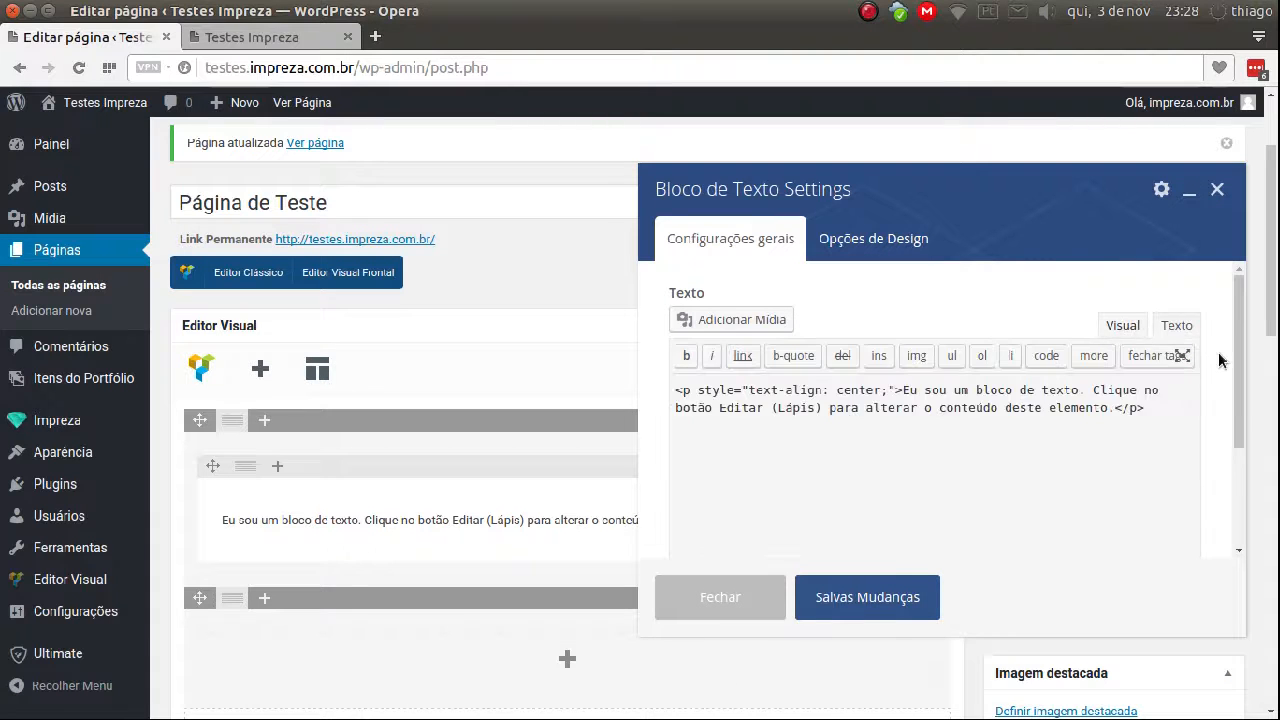
scroll(1083, 463, "down", 3)
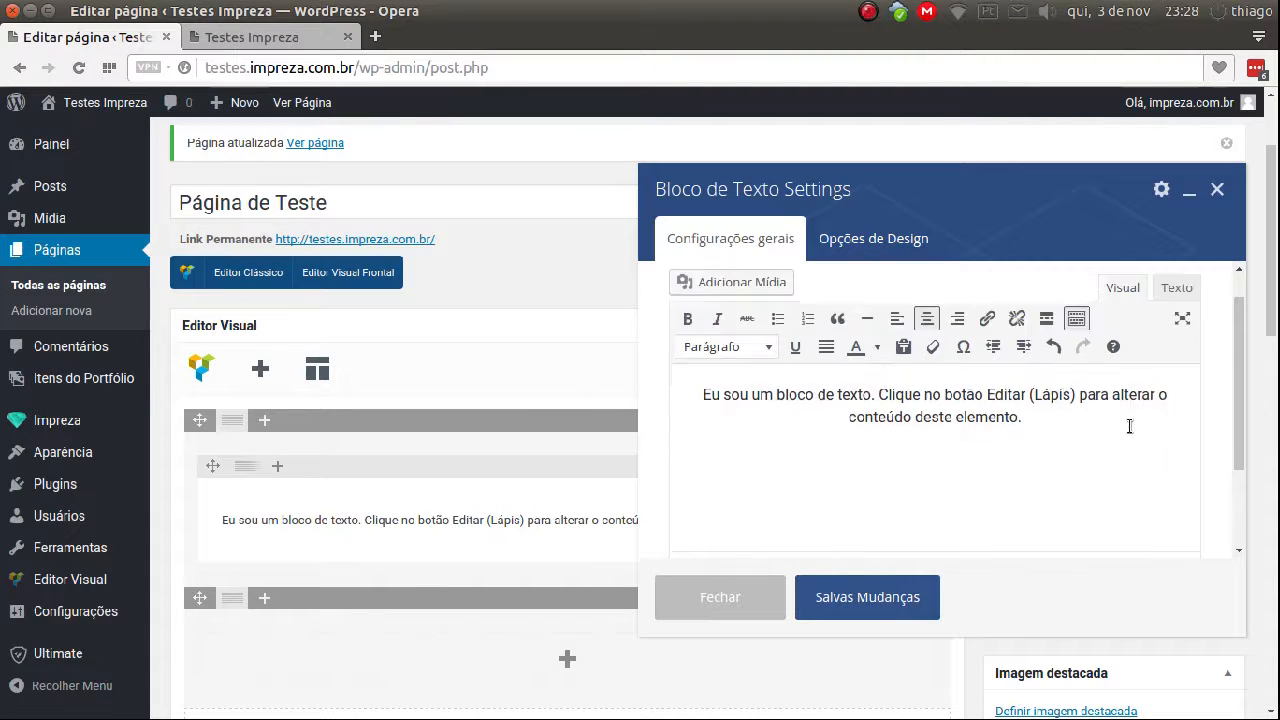
Step: Make the whole default paragraph of the text block bold
scroll(876, 380, "up", 2)
scroll(876, 380, "up", 1)
left_click_drag(1025, 455, 713, 409)
left_click(687, 356)
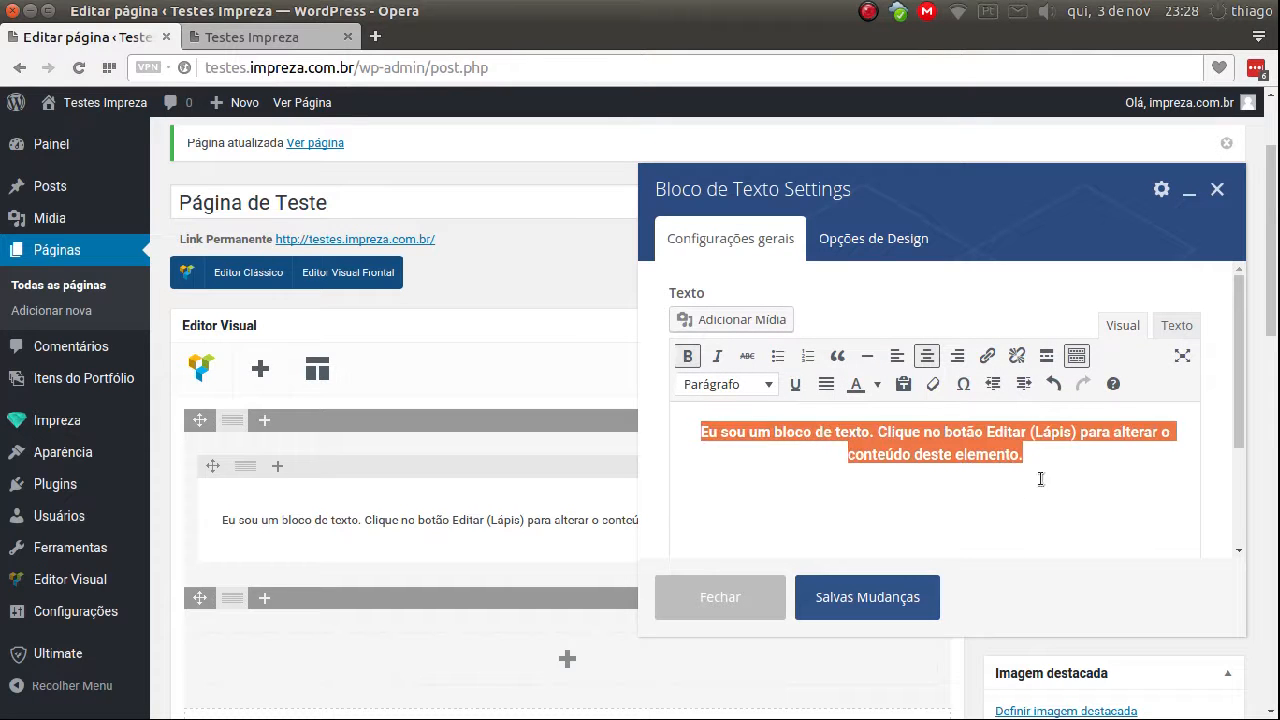
Step: Add a new line reading "testte de texto.... hahsjabfdksadnfkdsjf" below the bold paragraph and save the text block
left_click(1031, 455)
key("Return")
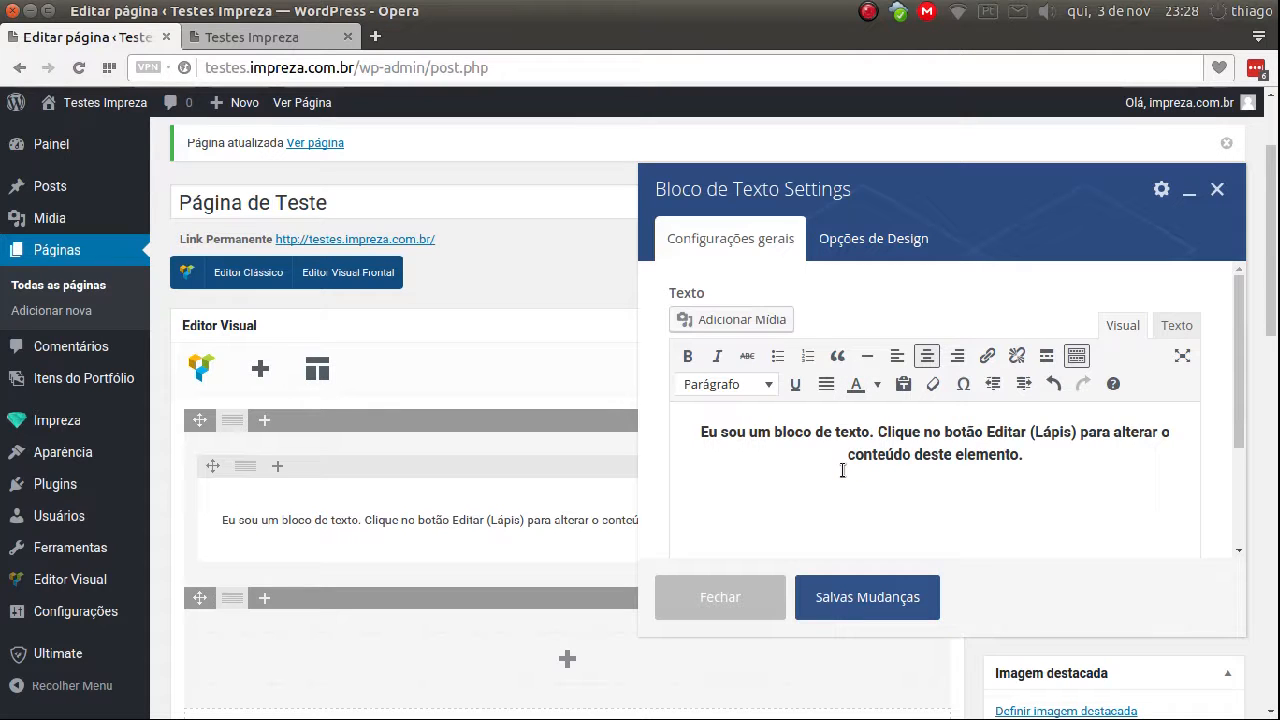
type("testte")
key("BackSpace")
key("BackSpace")
key("BackSpace")
type("te de texto.... hahsjab")
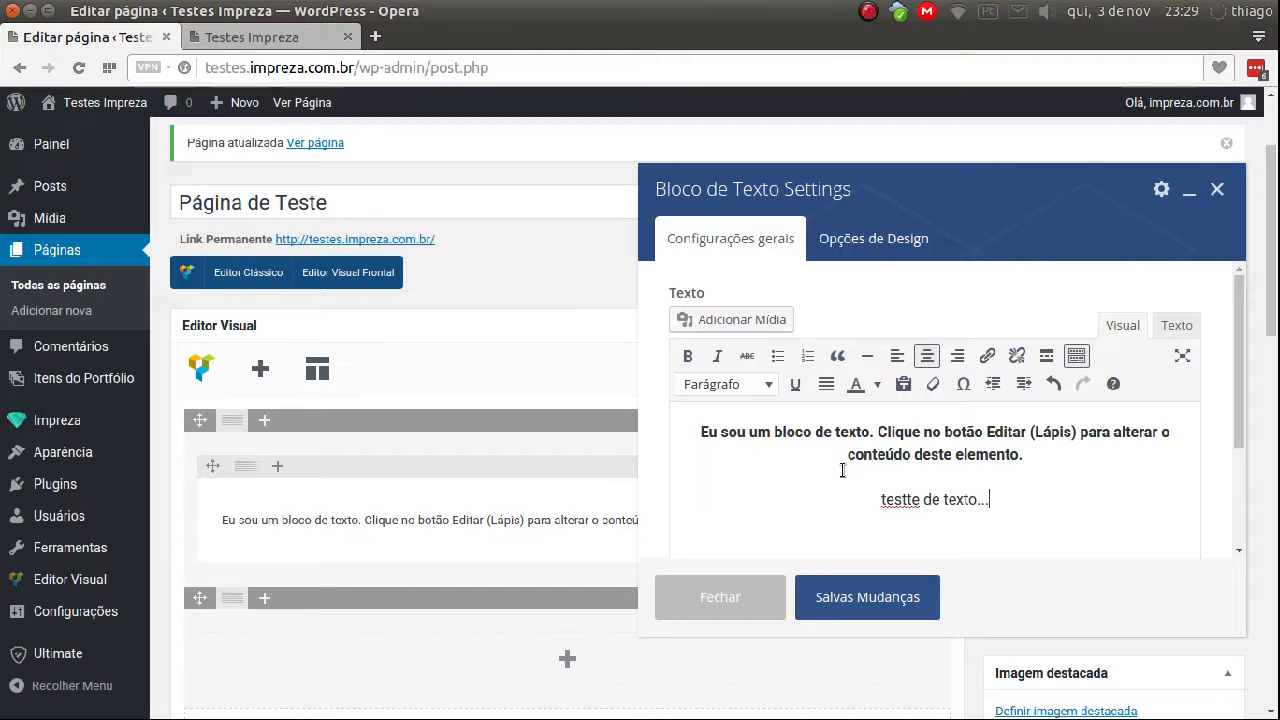
type("fdksadnfkdsjf")
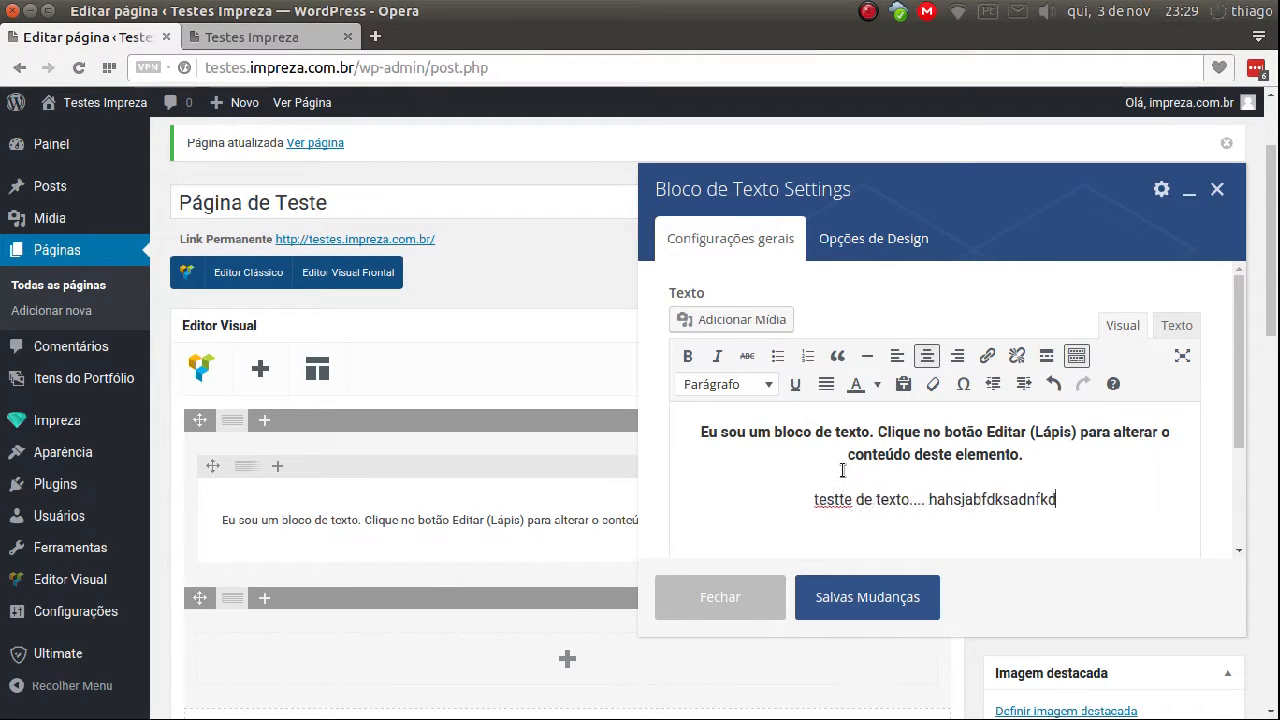
left_click(900, 600)
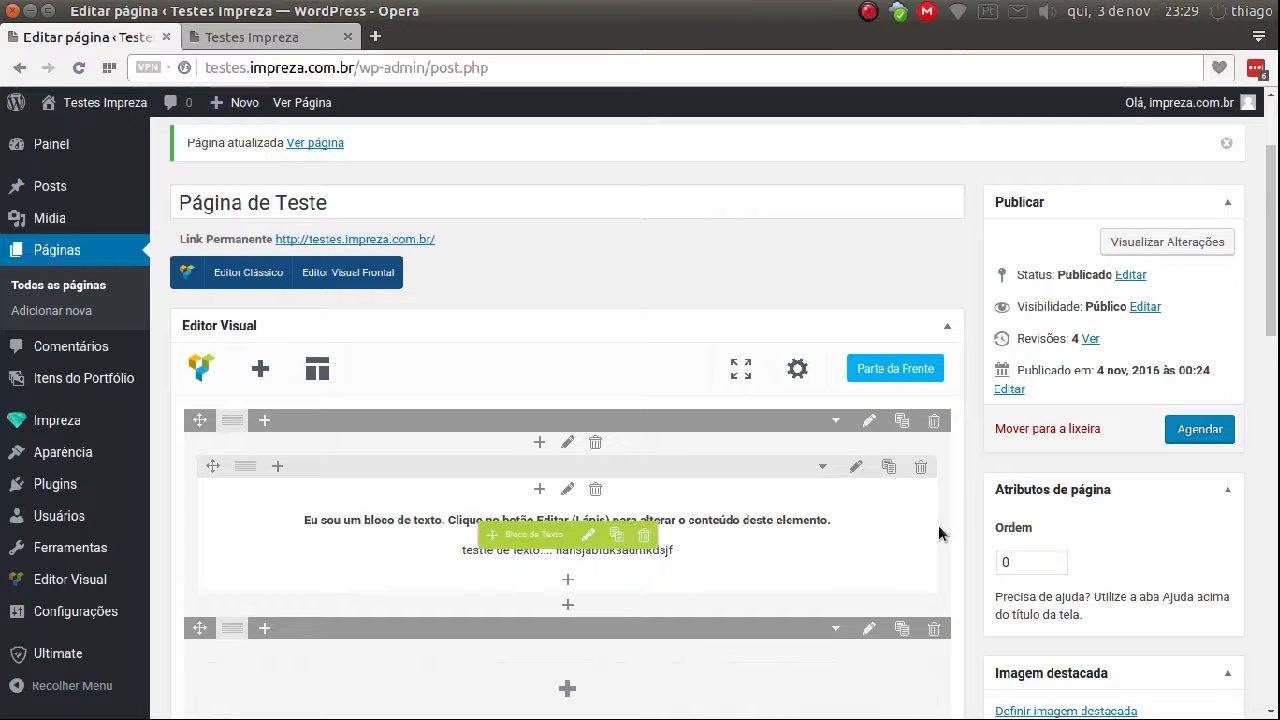
Step: Add a second text block below the first one in the inner row and save it with its default text centred
scroll(960, 490, "down", 1)
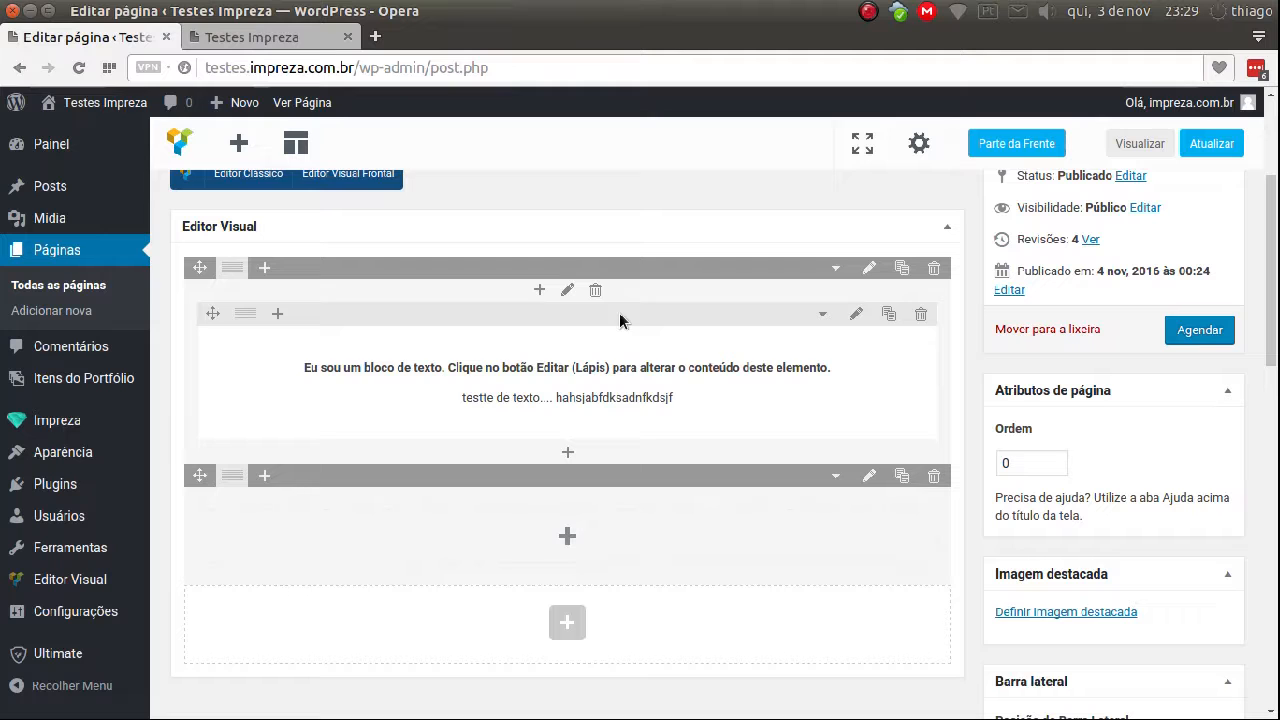
left_click_drag(541, 317, 543, 318)
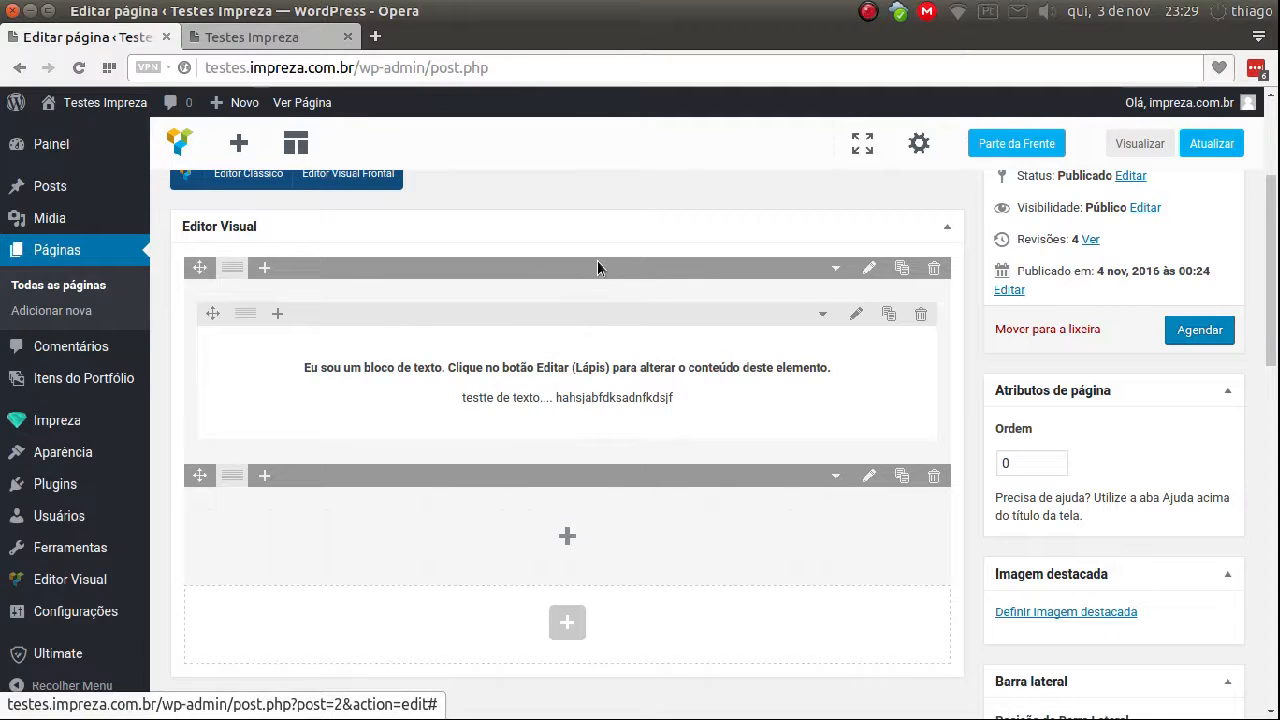
mouse_move(621, 343)
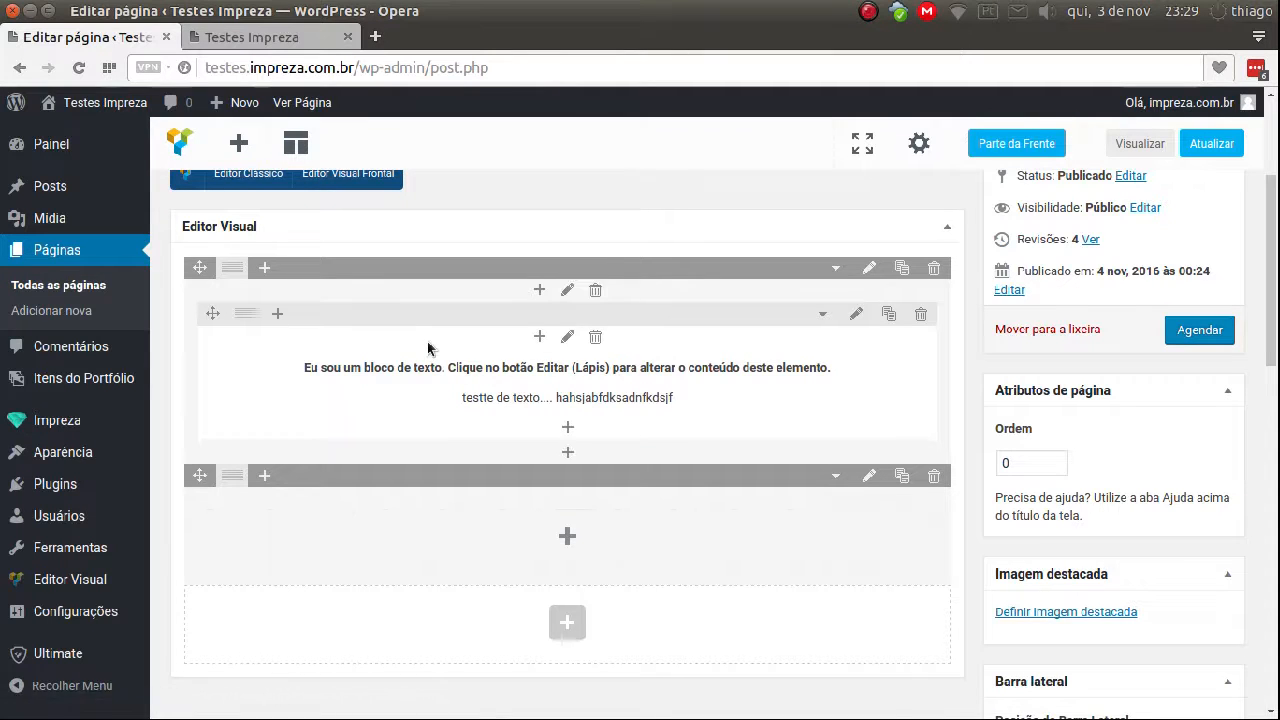
left_click(568, 430)
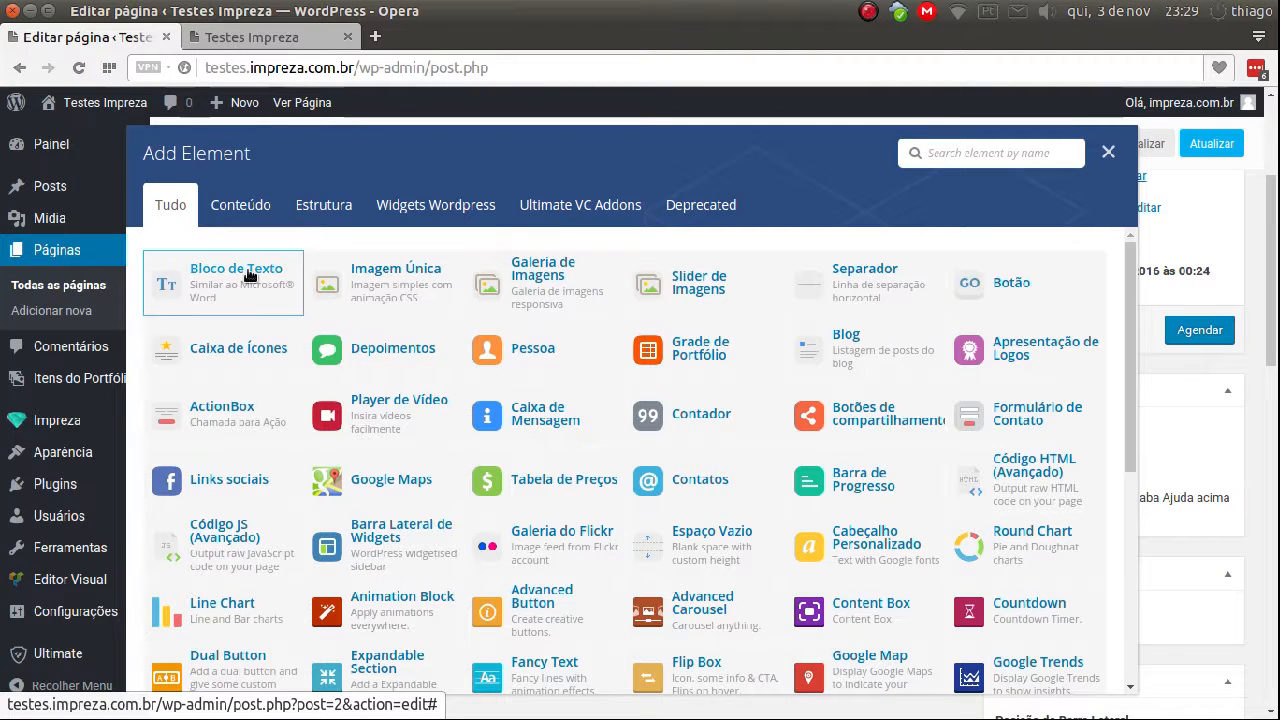
left_click(250, 267)
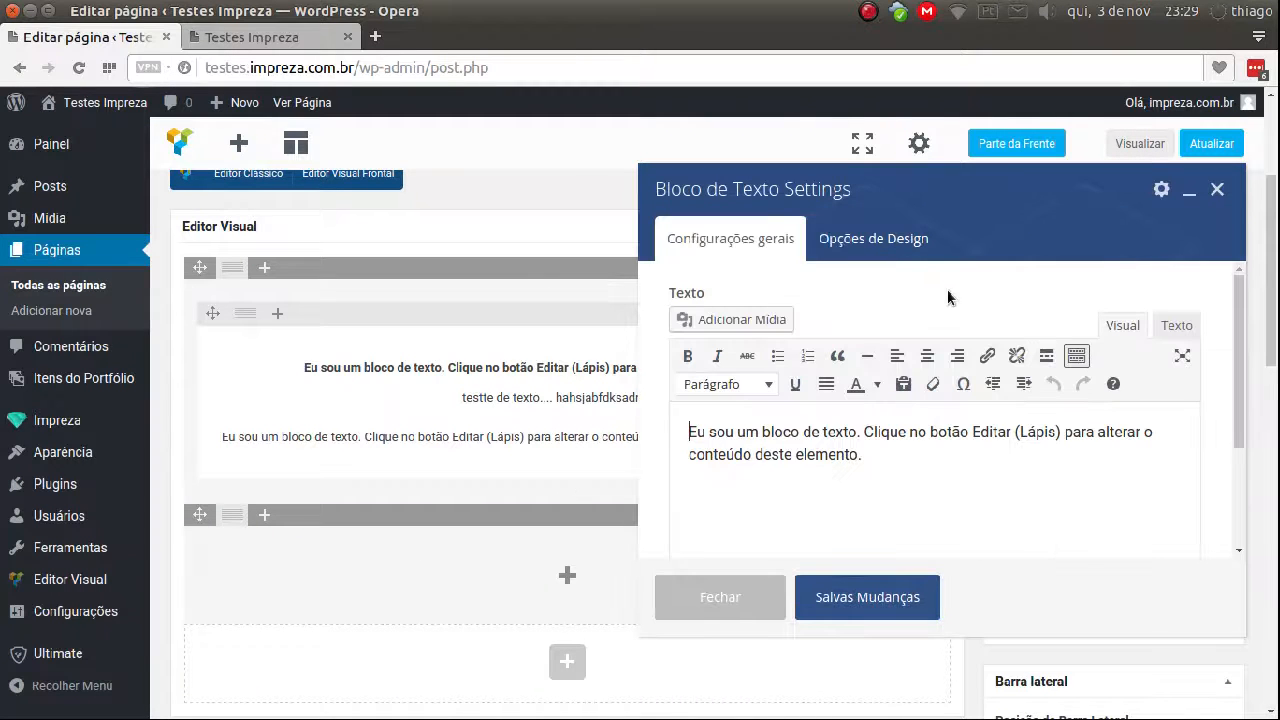
key("ctrl+a")
left_click(927, 356)
left_click(867, 597)
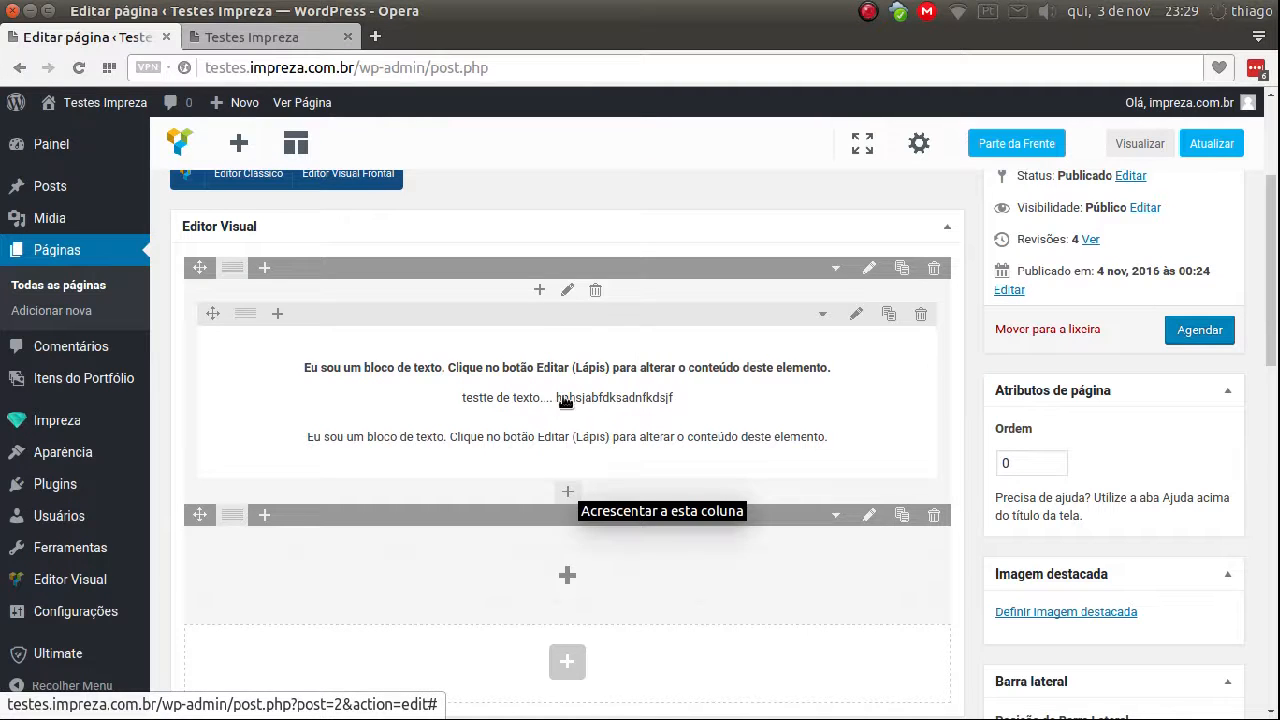
Step: Add a second inner row below the existing one in the first row and split it into two equal columns
scroll(837, 371, "down", 1)
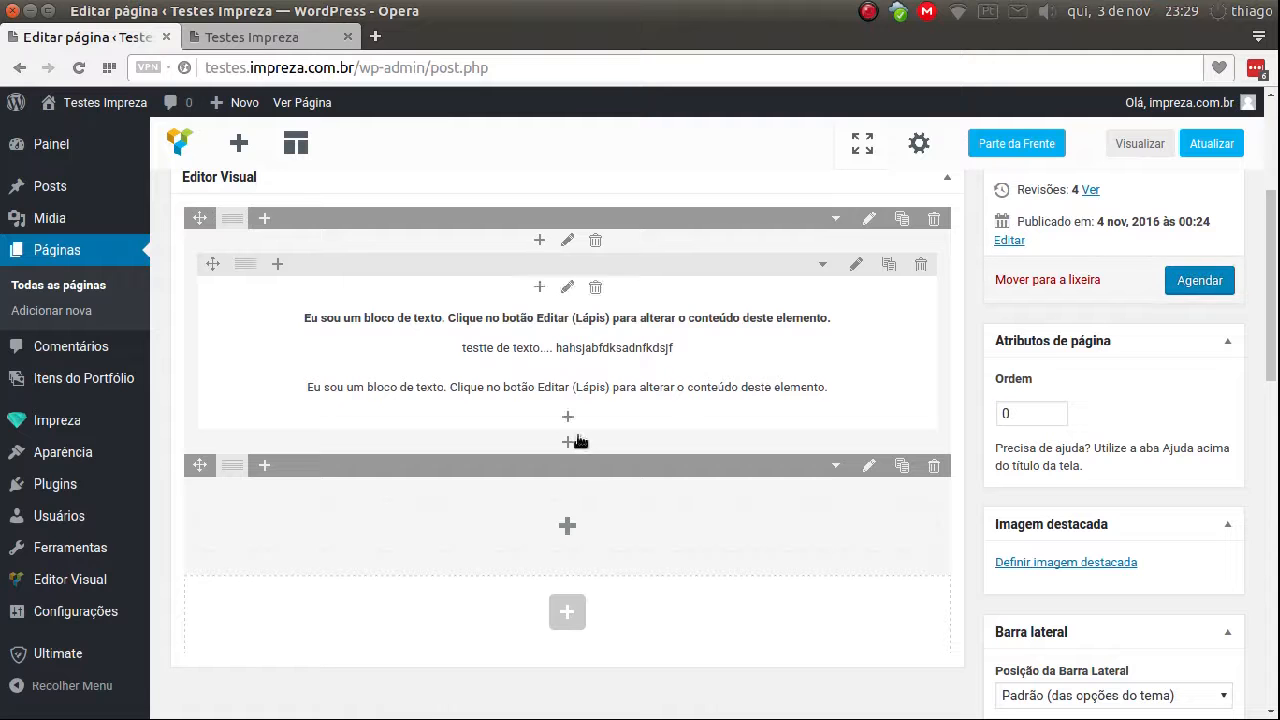
left_click(567, 441)
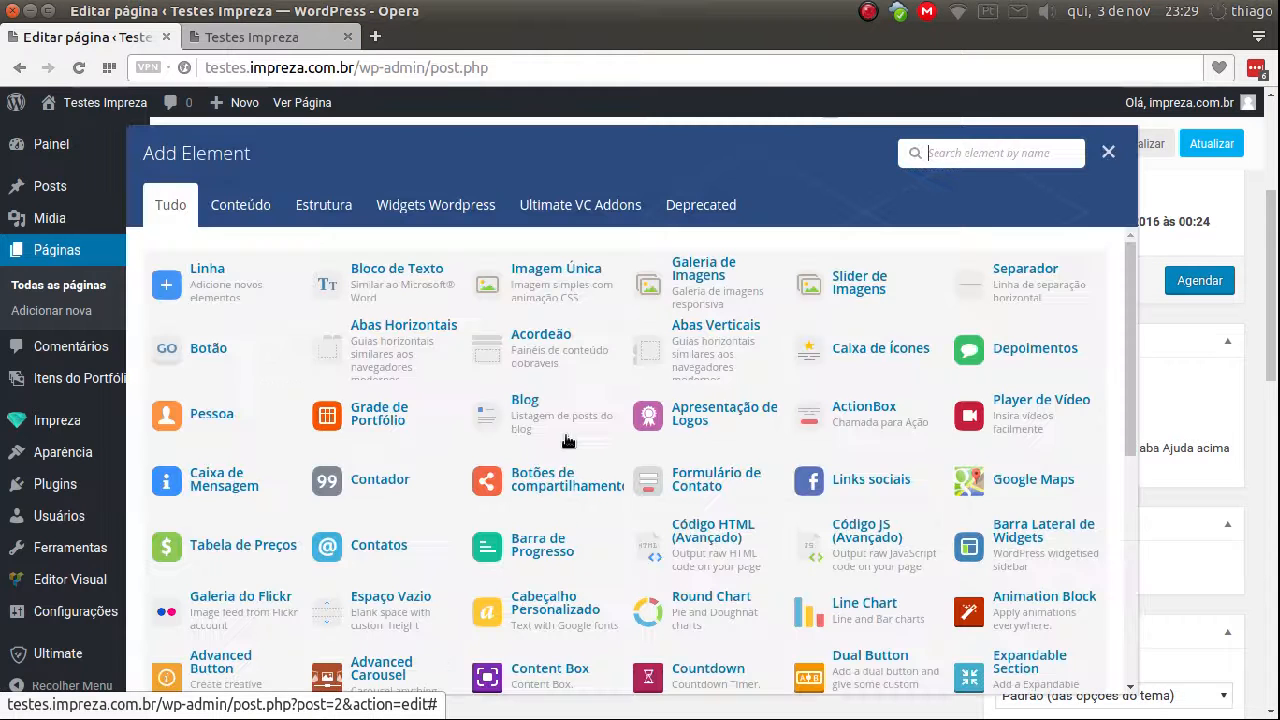
left_click(225, 281)
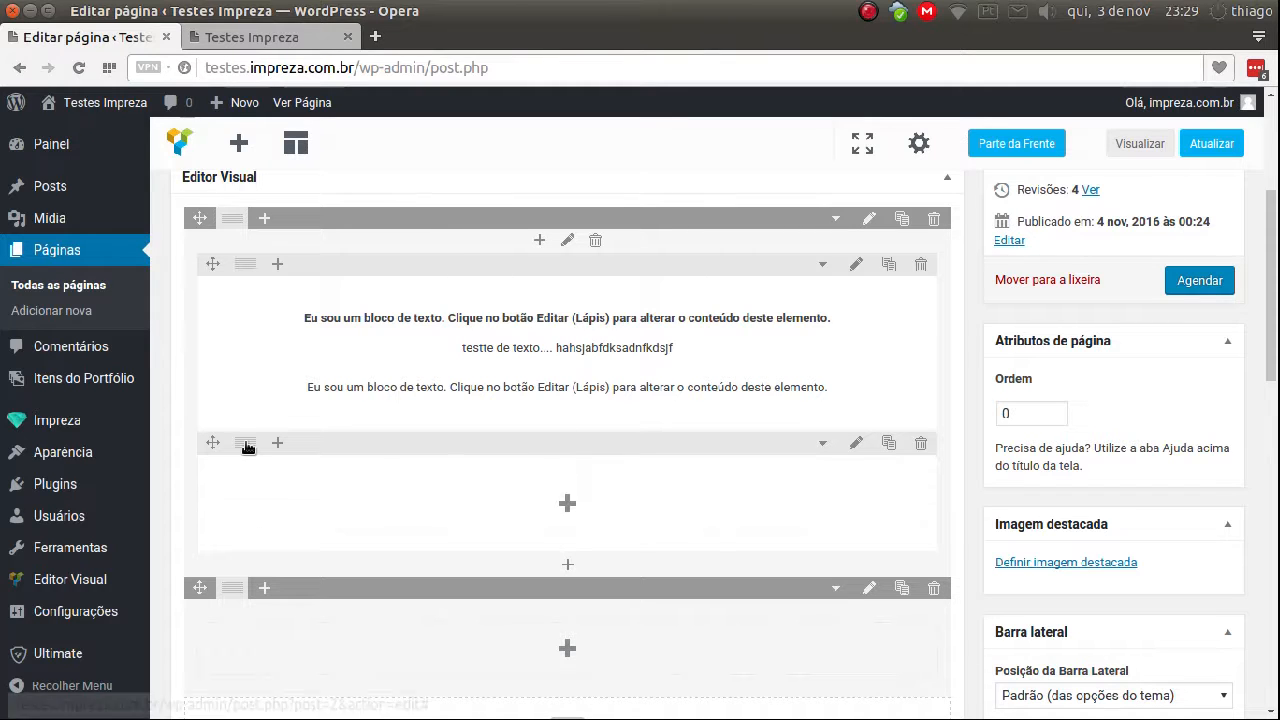
mouse_move(247, 445)
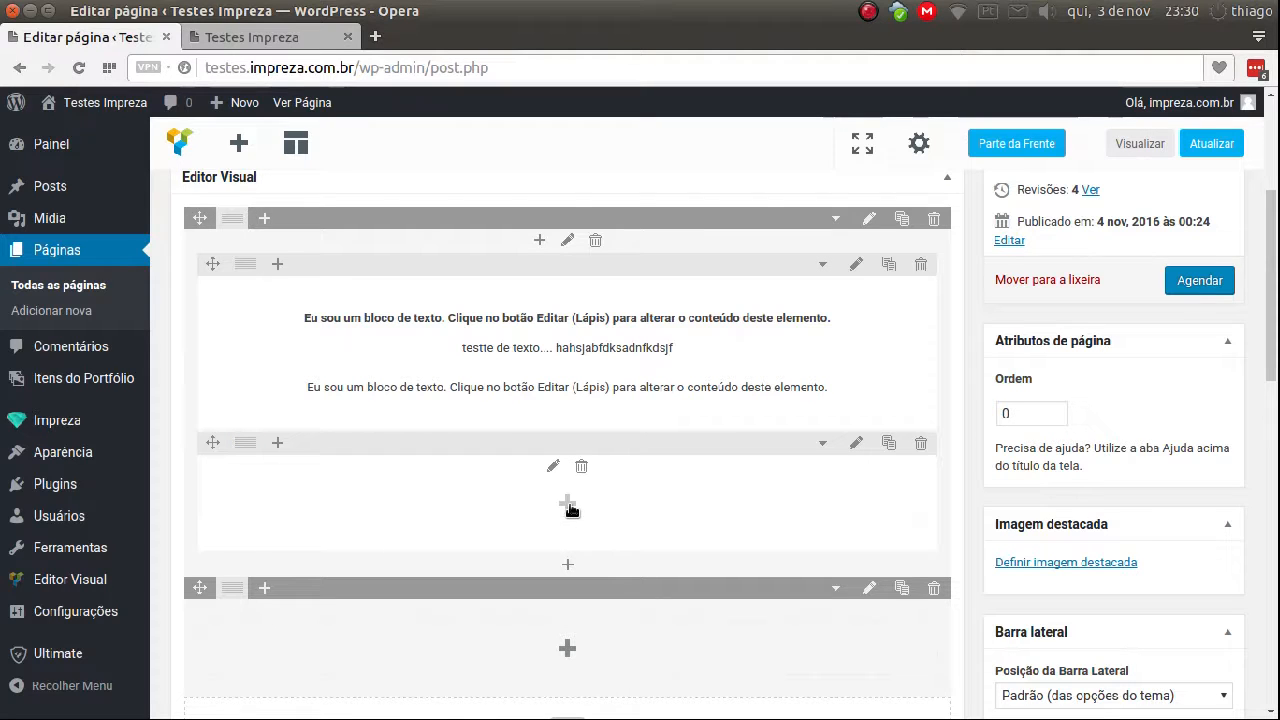
mouse_move(228, 219)
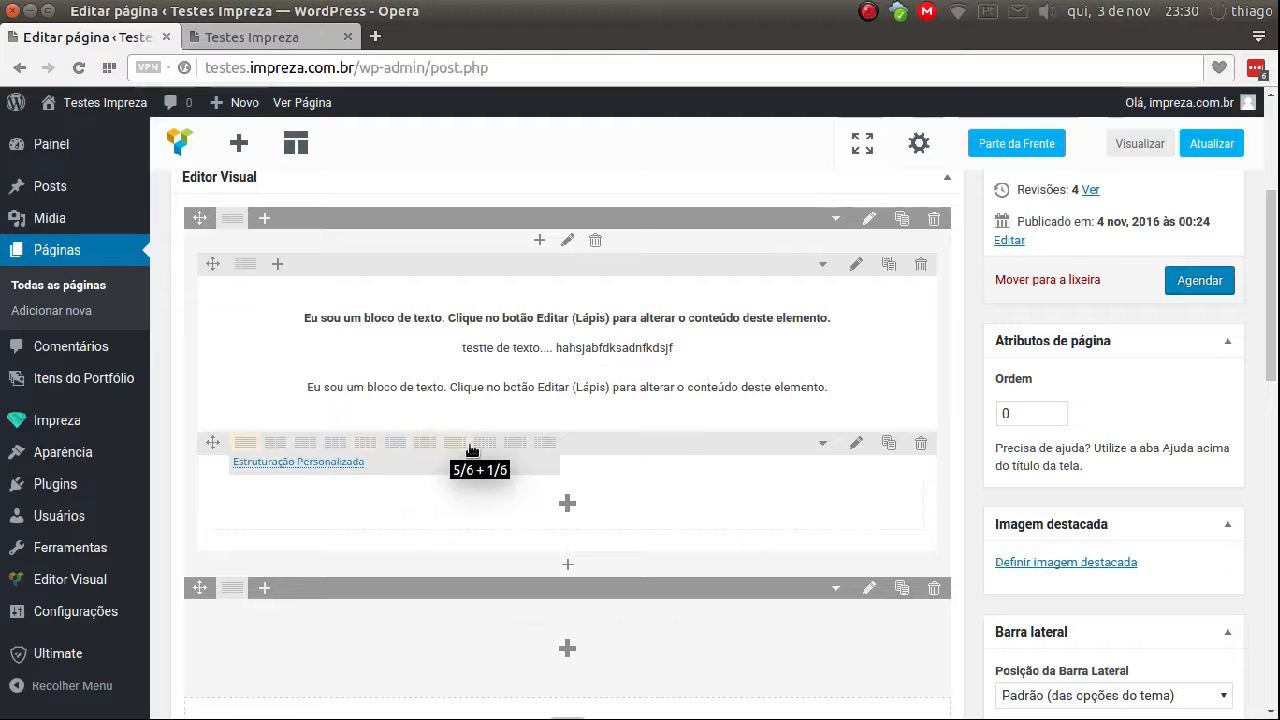
left_click(276, 446)
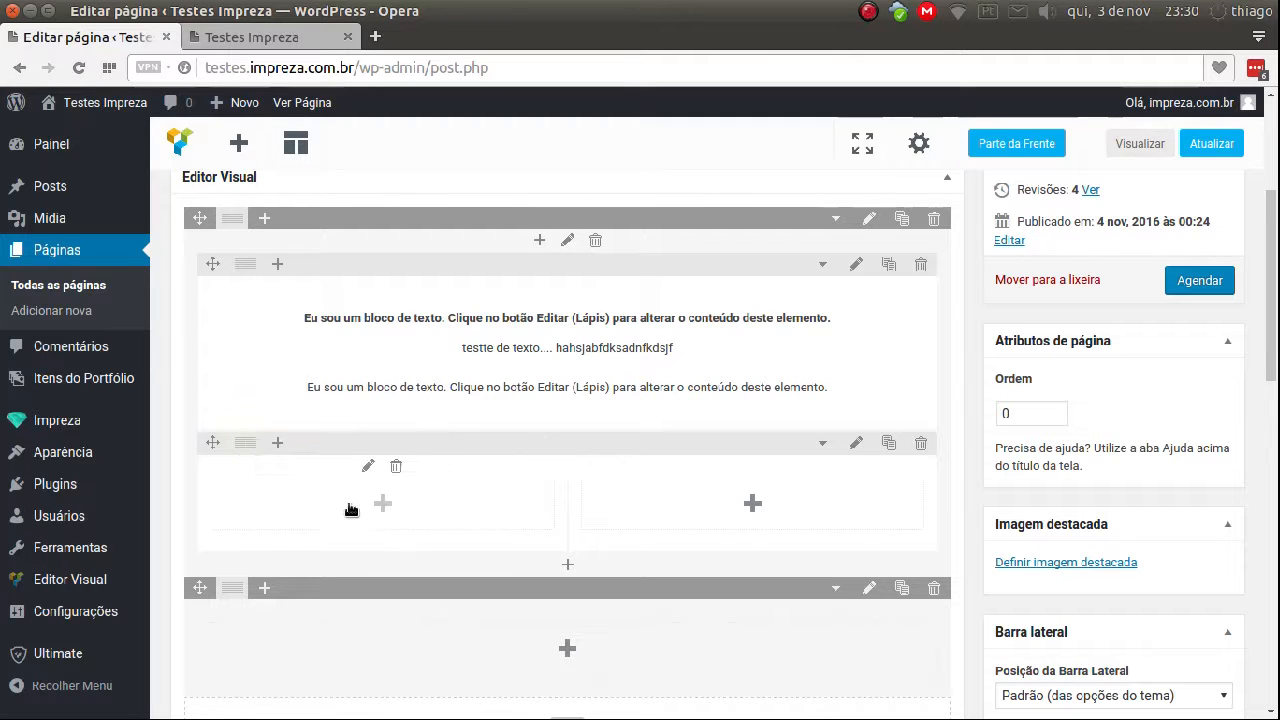
Step: Add a text block to the first column of the two-column inner row, repeat its default text three times in total and save it
left_click(384, 505)
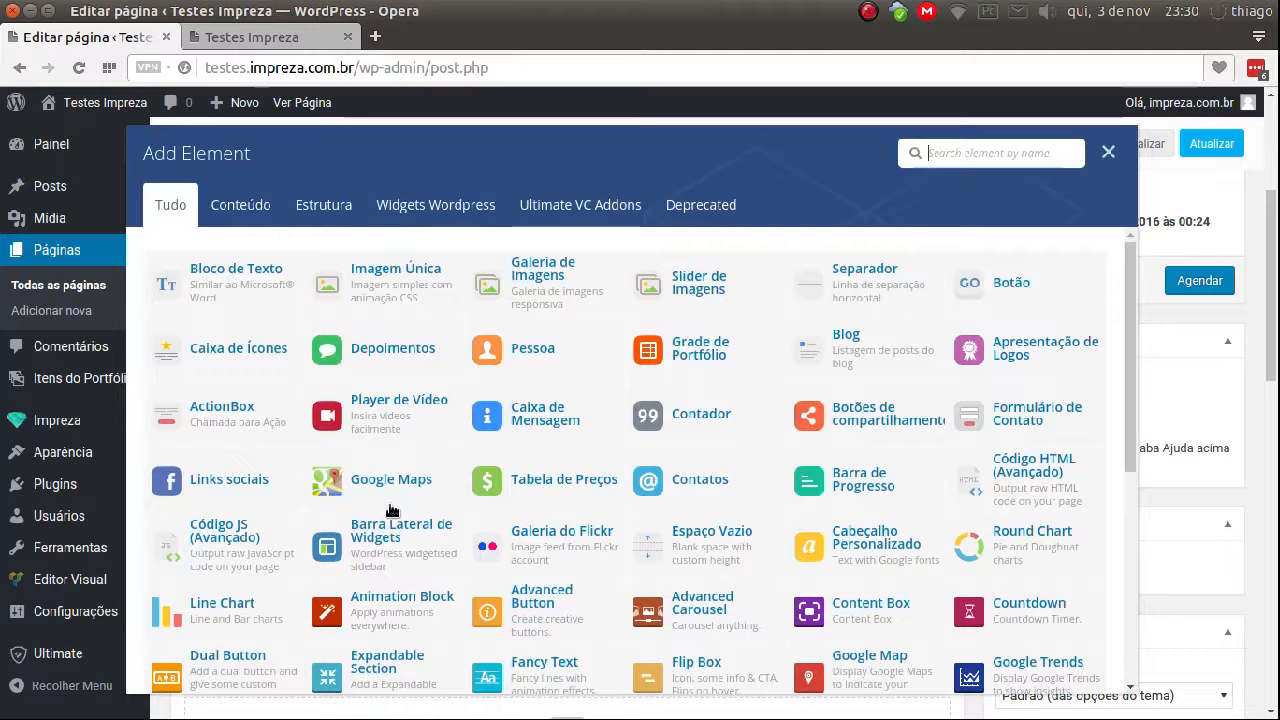
left_click(215, 276)
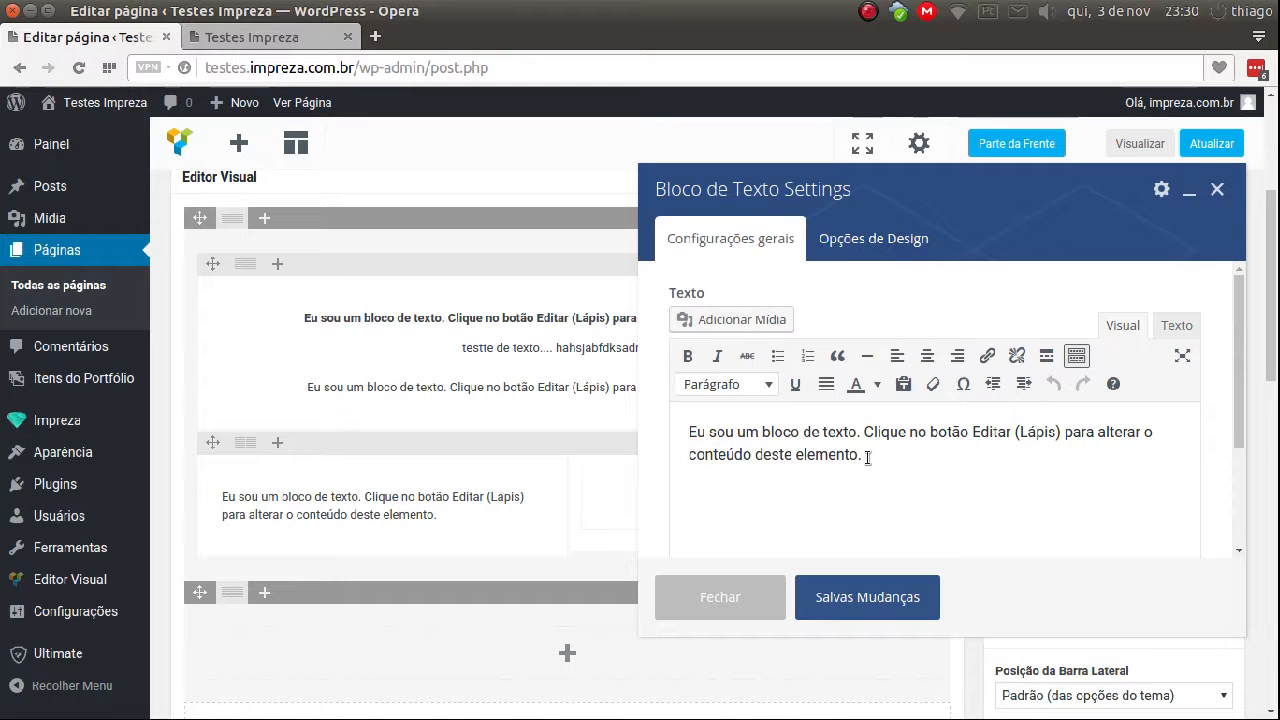
key("ctrl+a")
left_click(884, 457)
key("ctrl+v")
key("ctrl+v")
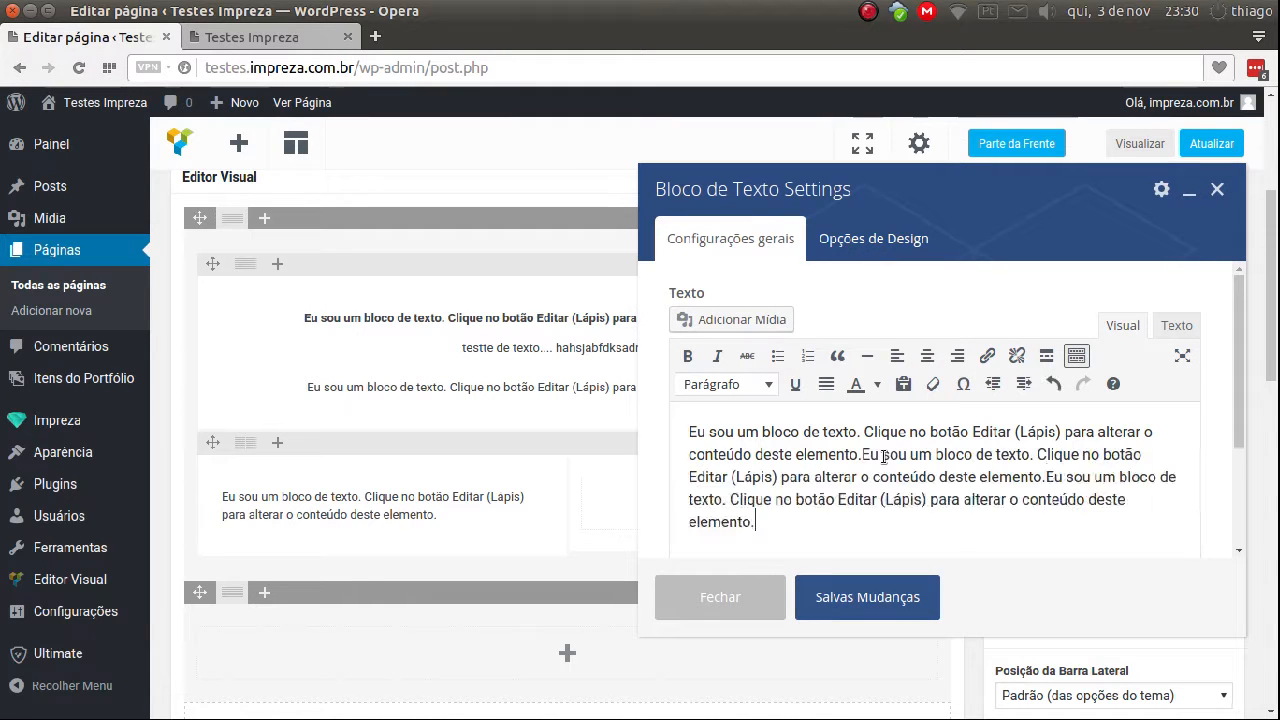
left_click(897, 597)
Step: Duplicate the text block in the first column and delete one of the two copies
mouse_move(324, 521)
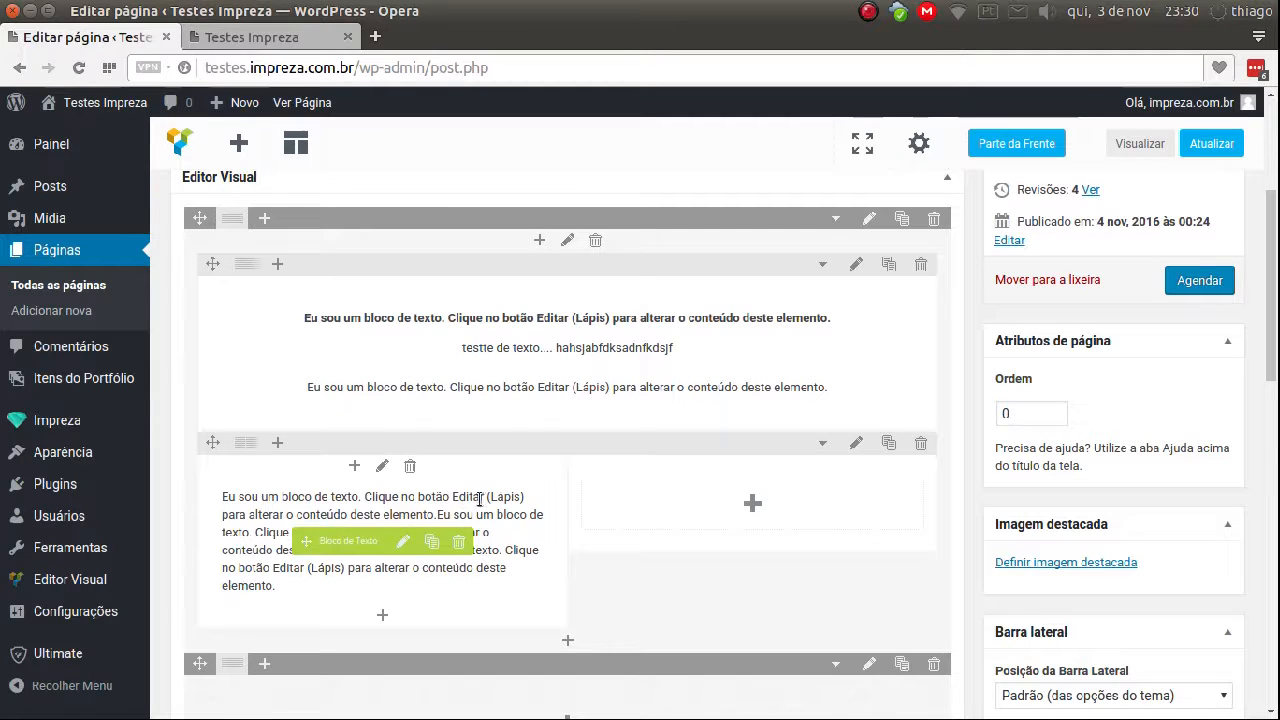
scroll(481, 498, "down", 1)
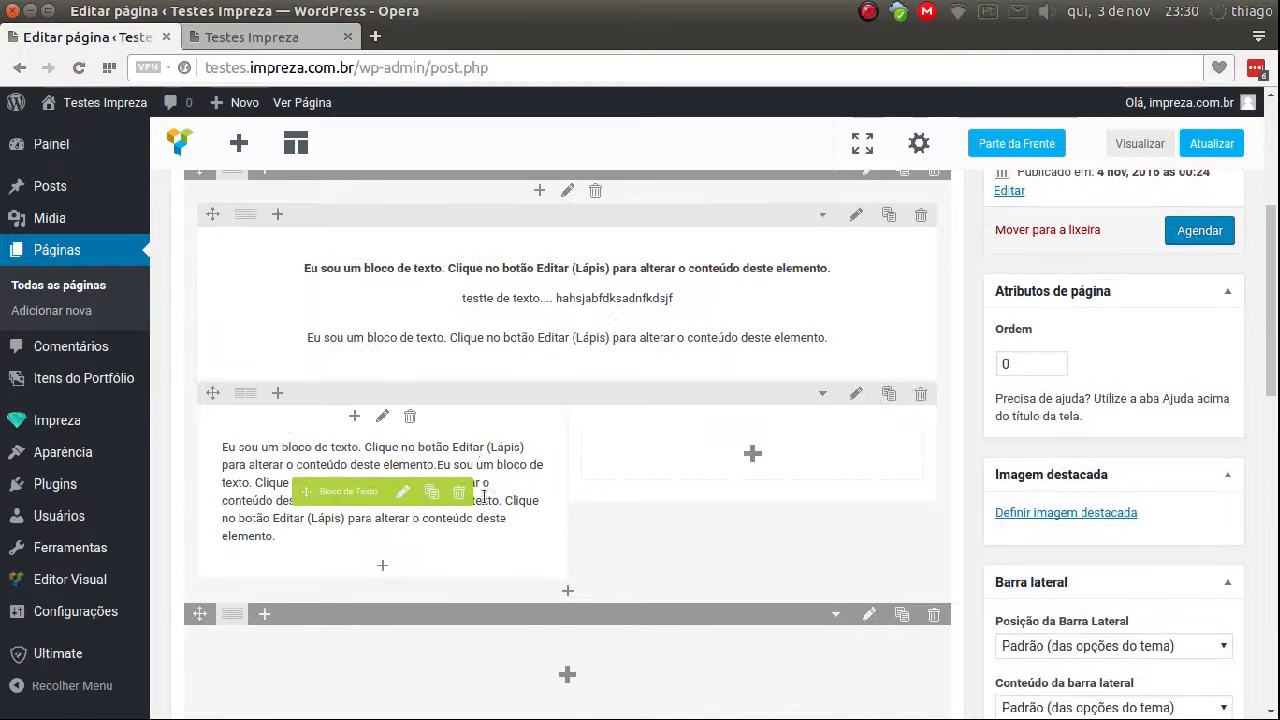
left_click(432, 492)
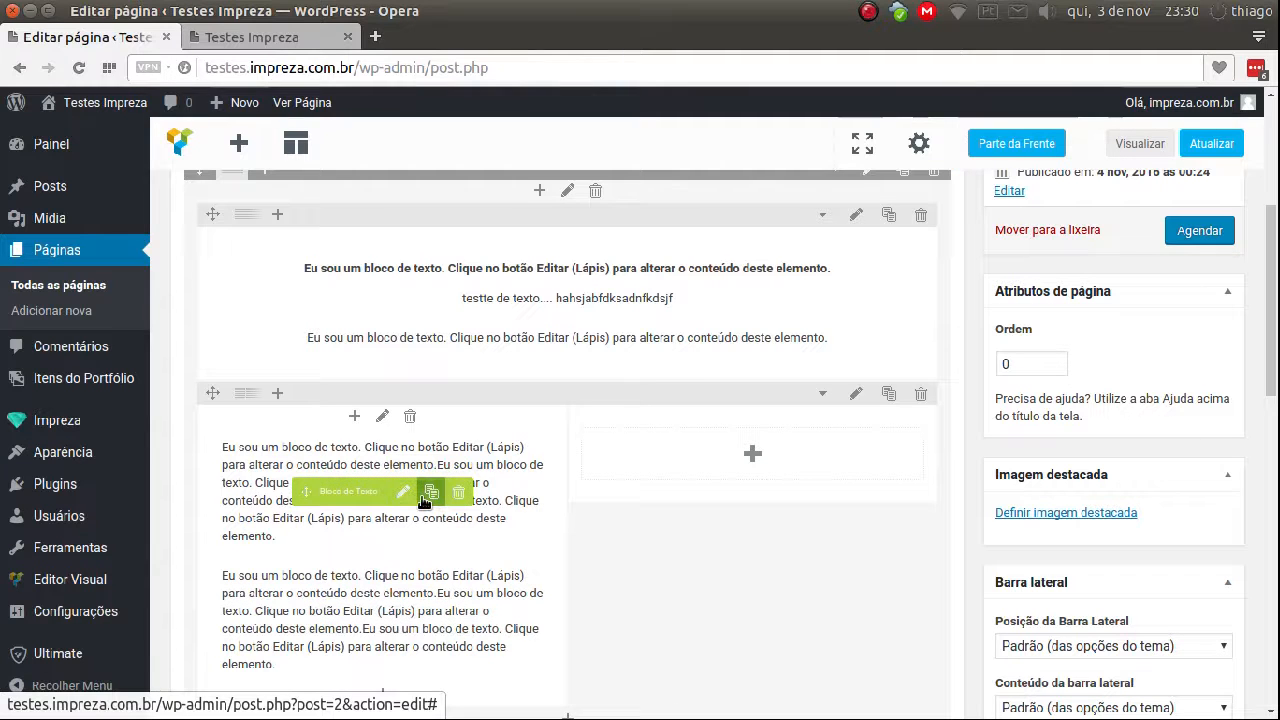
left_click(458, 492)
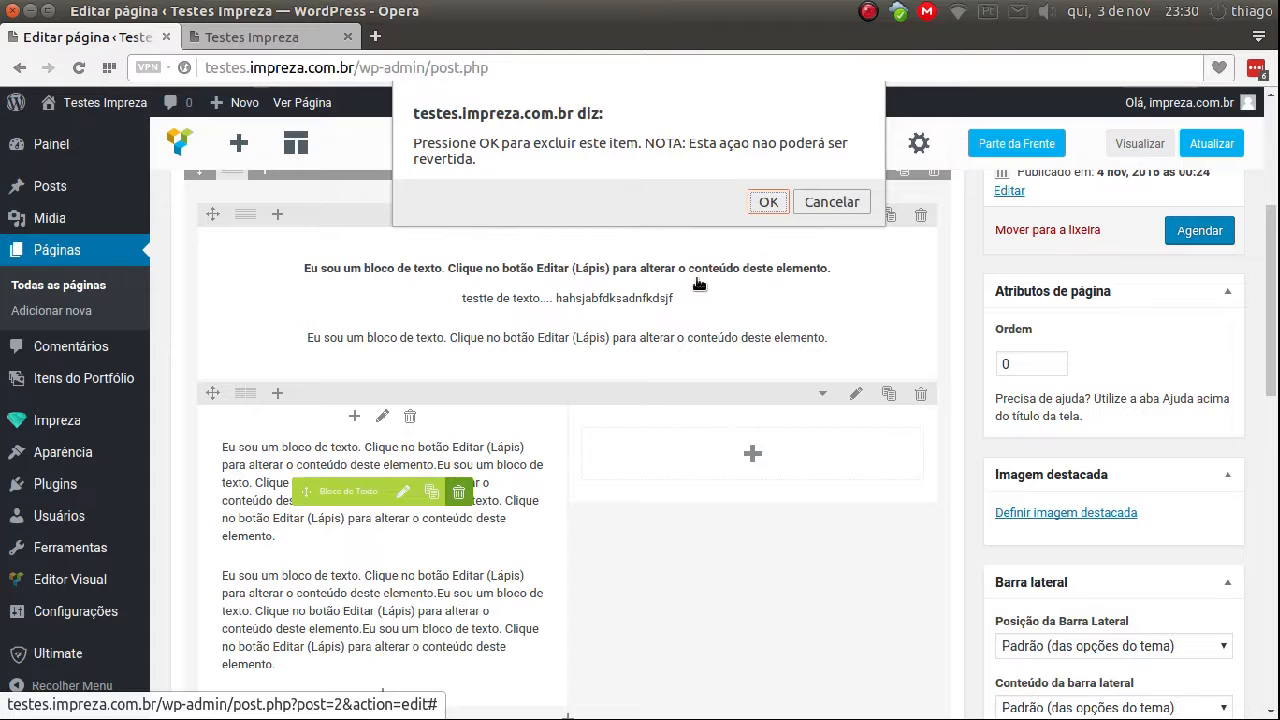
left_click(768, 202)
Step: Duplicate the first column's text block and move the copy into the empty second column
left_click(432, 494)
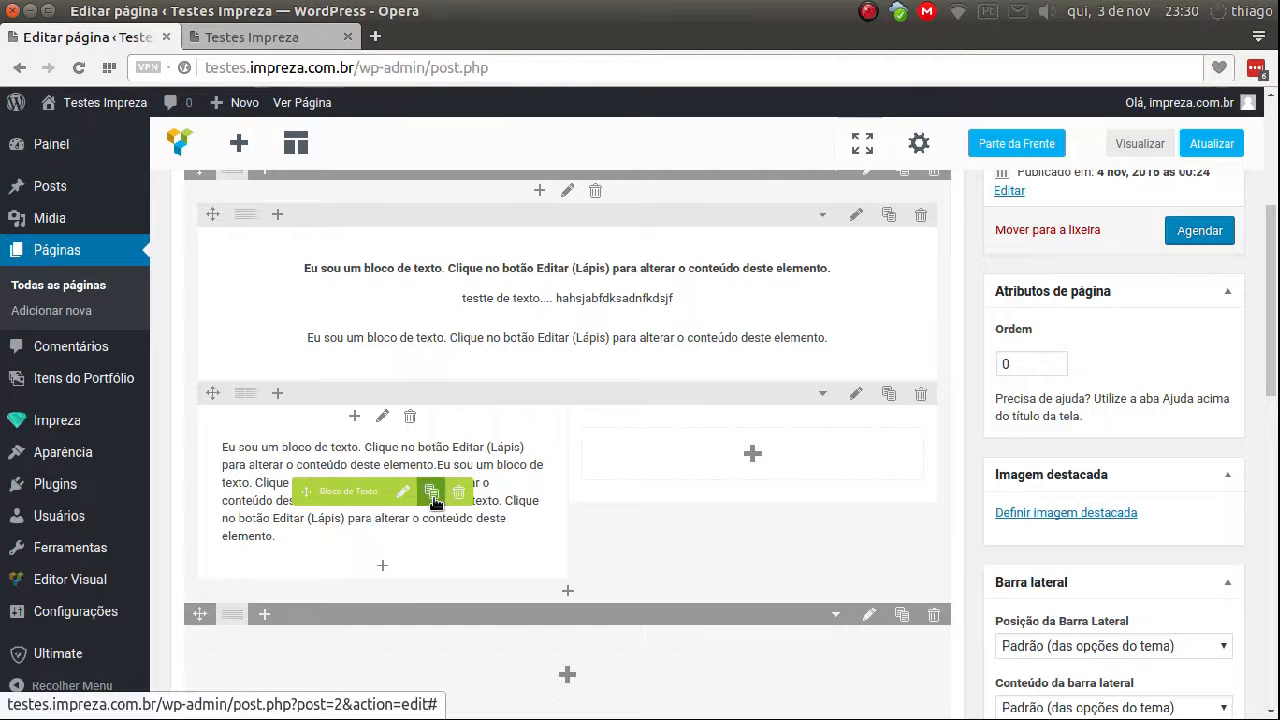
left_click_drag(360, 620, 707, 553)
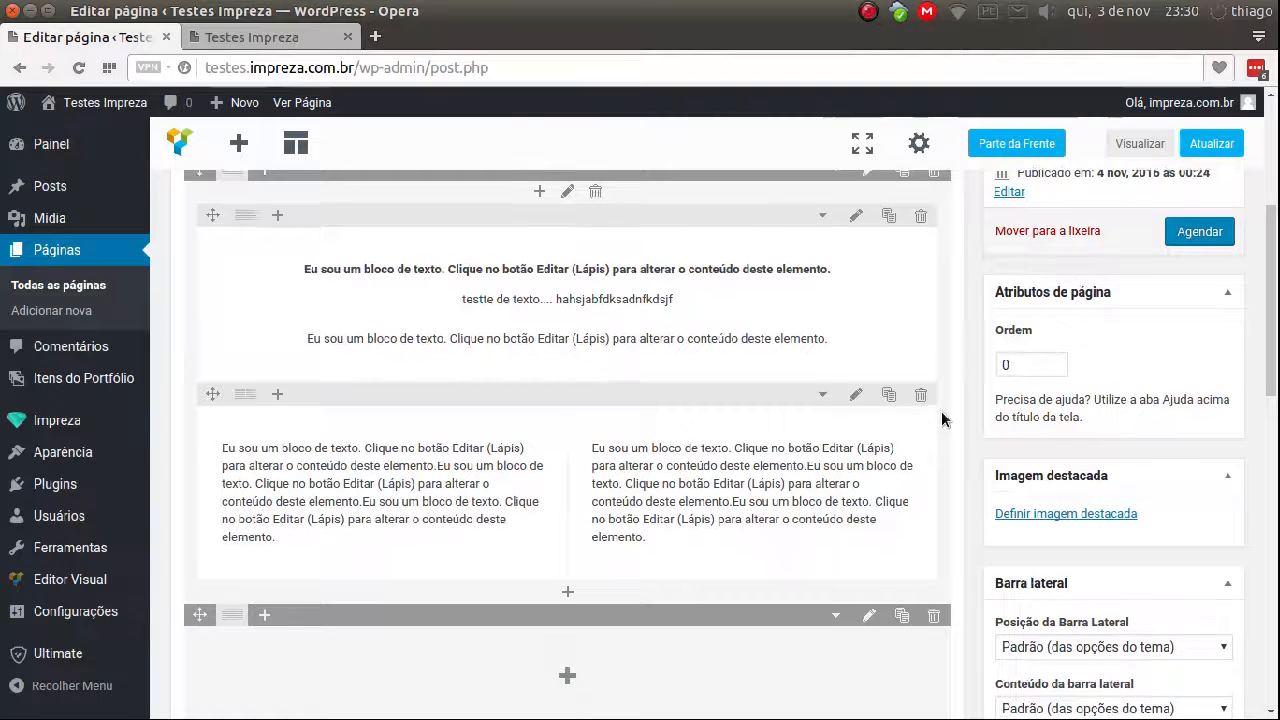
scroll(942, 418, "up", 1)
scroll(944, 370, "down", 1)
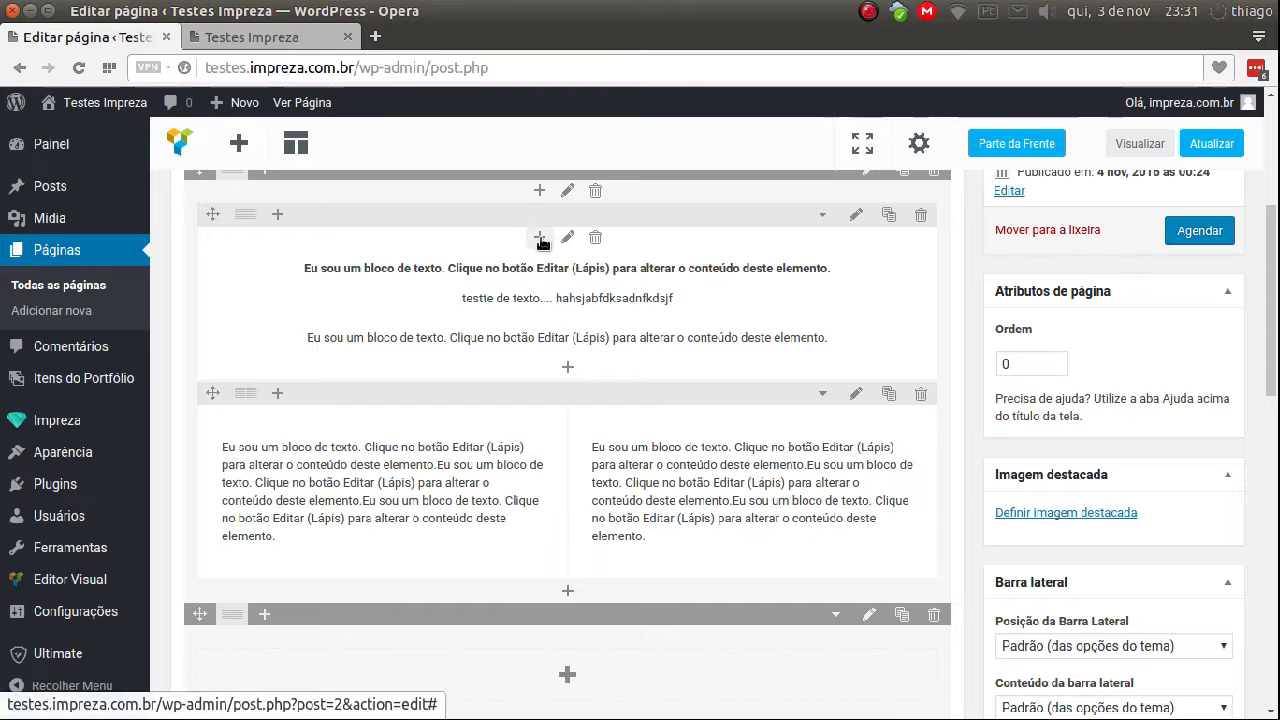
Step: Format the bold paragraph of the centred text block as "Cabeçalho 3" and save the block
left_click(588, 285)
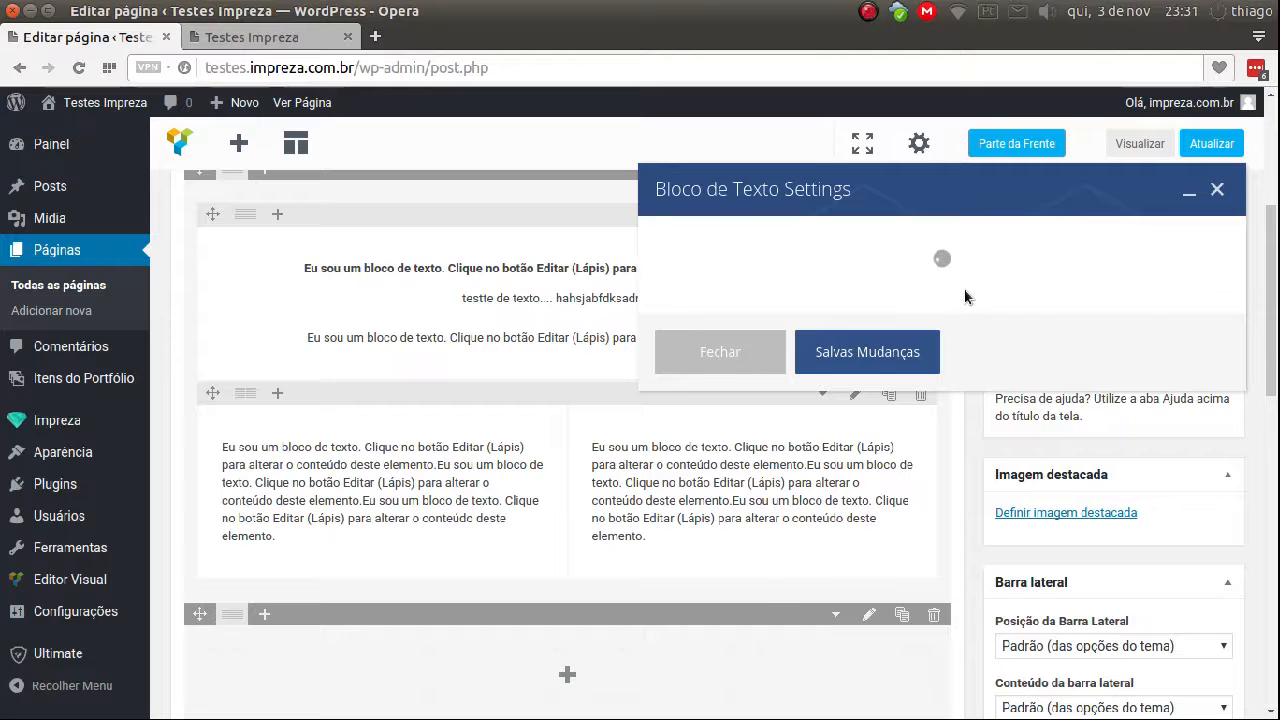
left_click_drag(1015, 456, 689, 383)
left_click(705, 385)
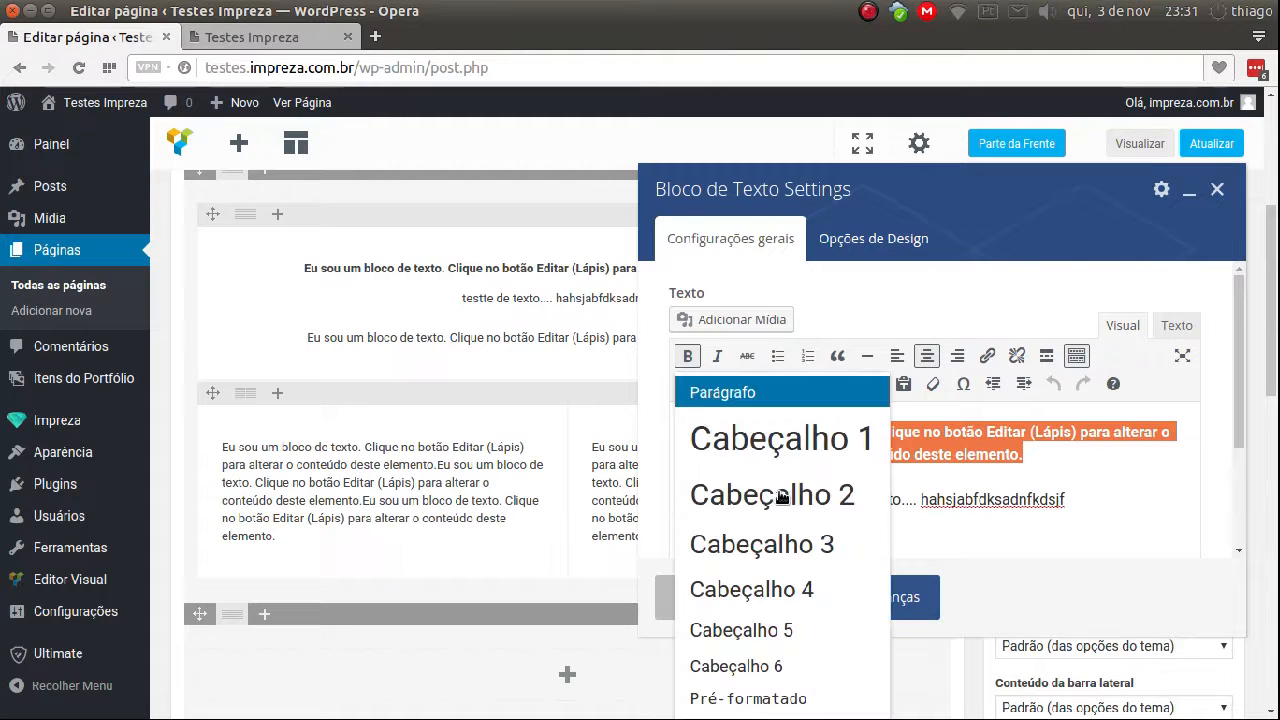
left_click(795, 544)
left_click(854, 594)
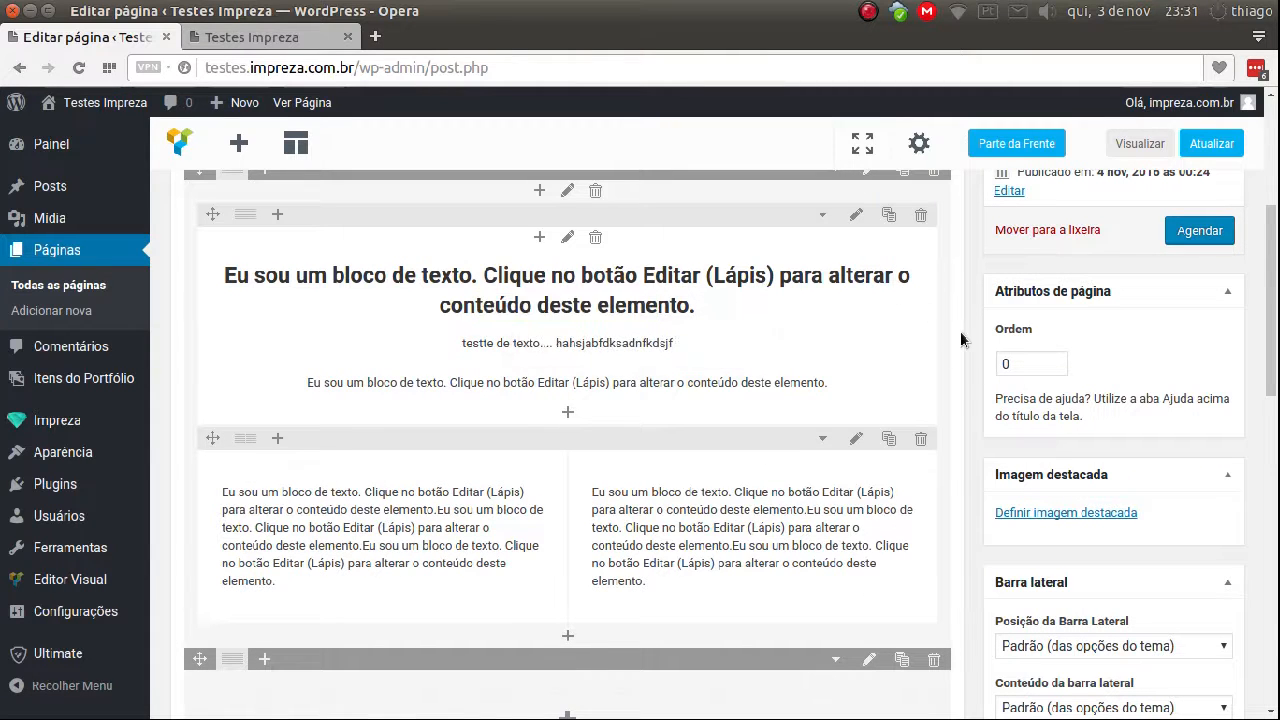
Step: Duplicate the two-column inner row and move the copy into the empty second row
scroll(966, 340, "up", 1)
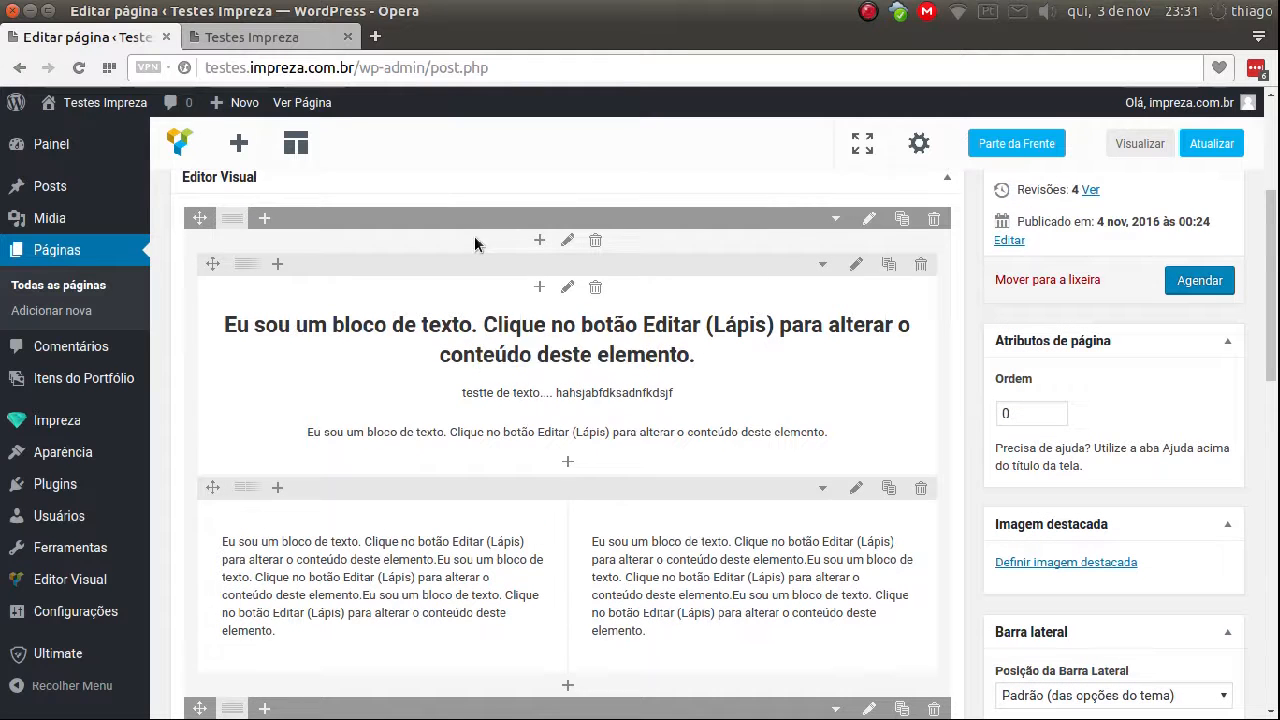
scroll(973, 436, "down", 1)
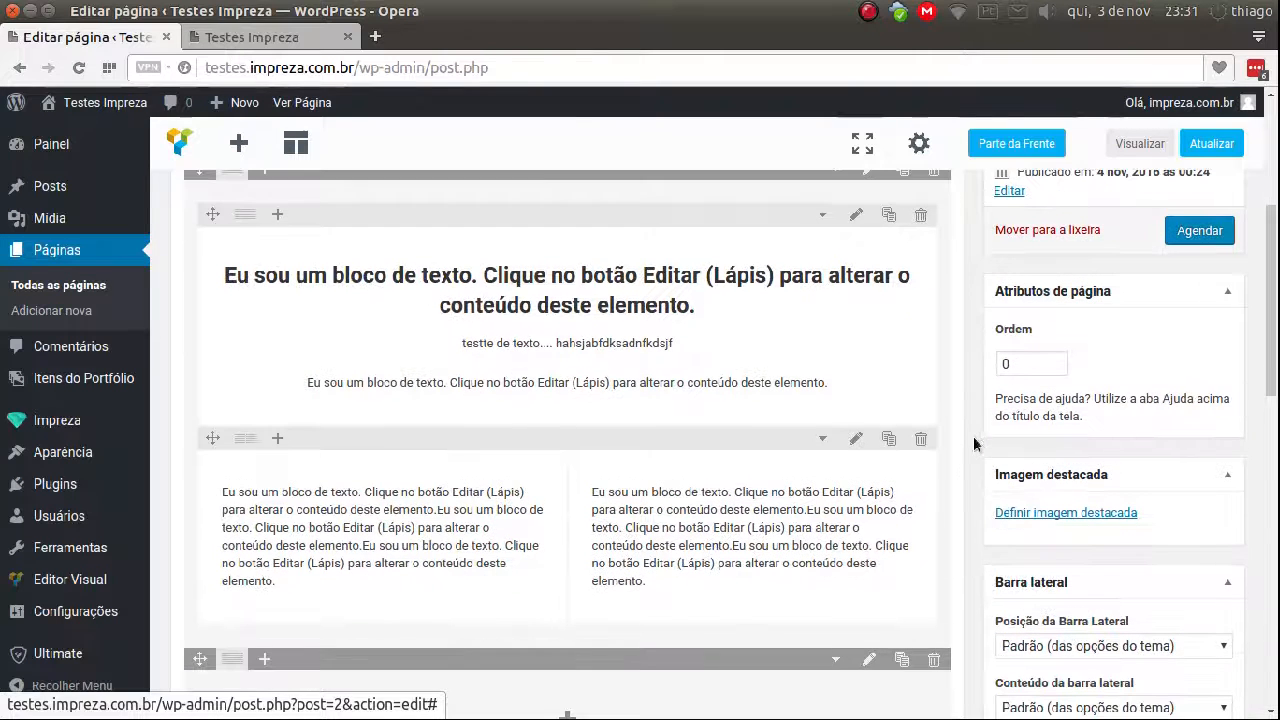
scroll(928, 511, "down", 2)
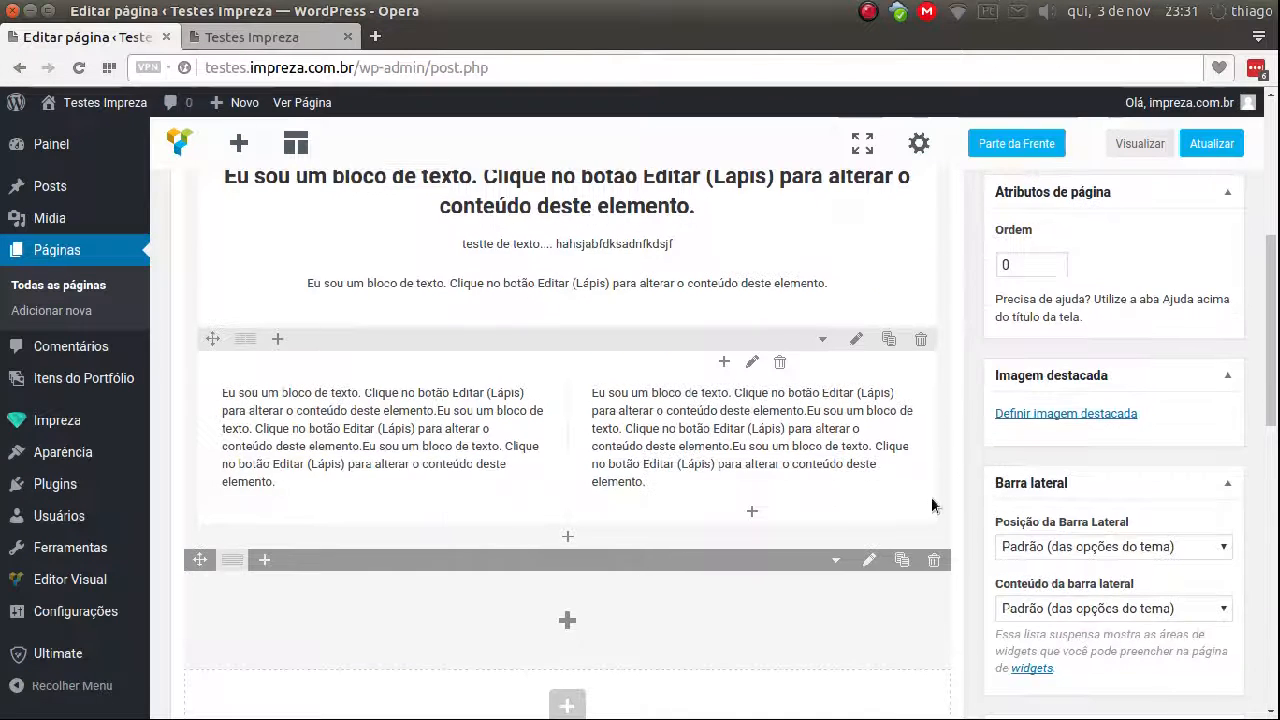
scroll(920, 470, "down", 1)
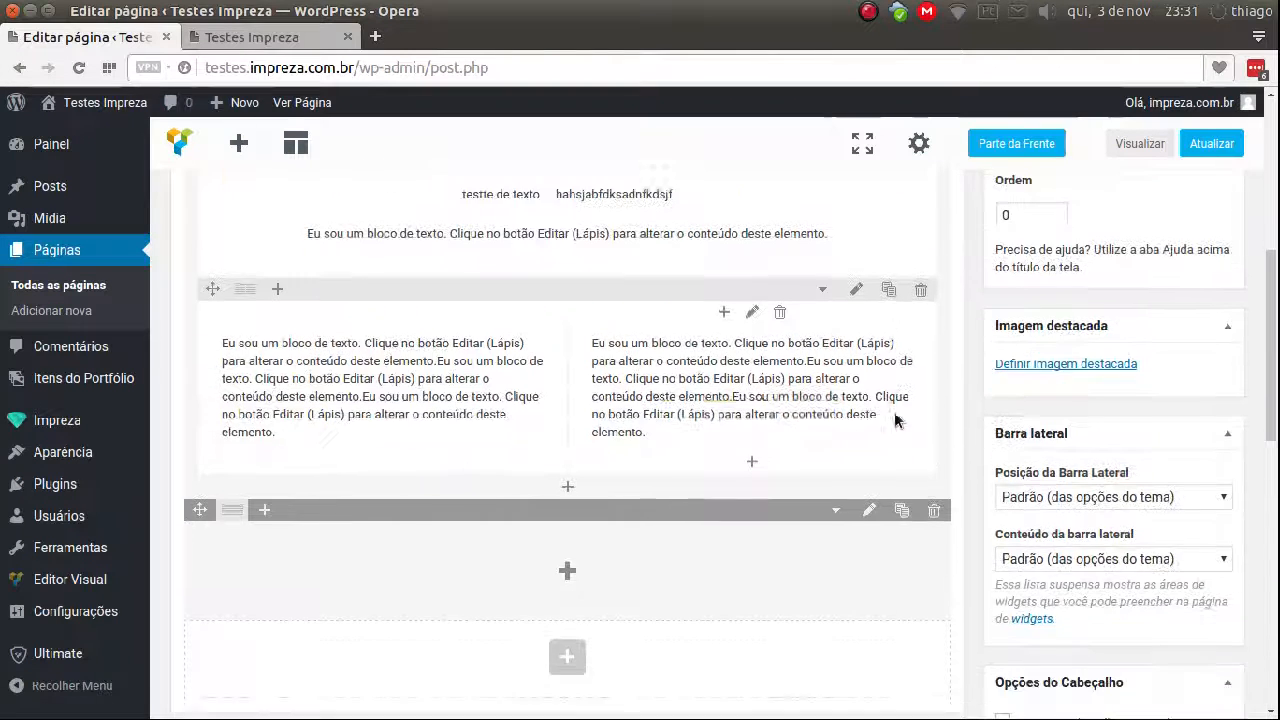
left_click(888, 290)
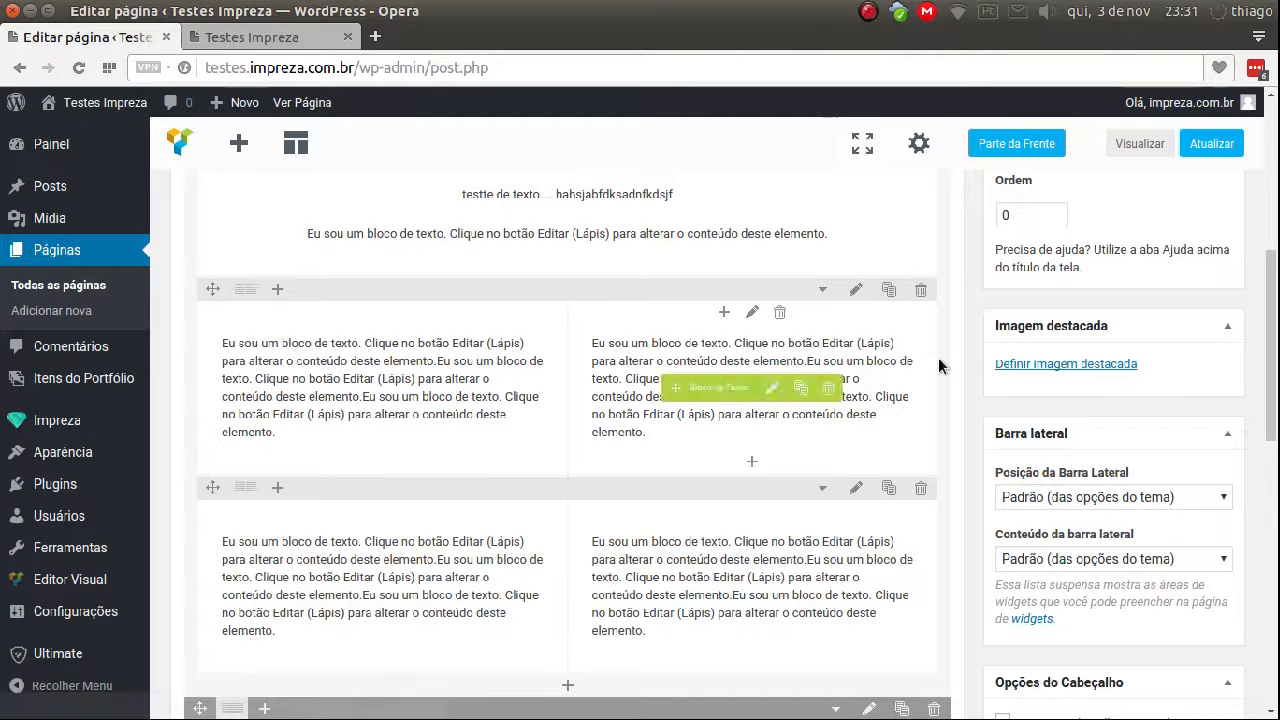
scroll(938, 357, "down", 3)
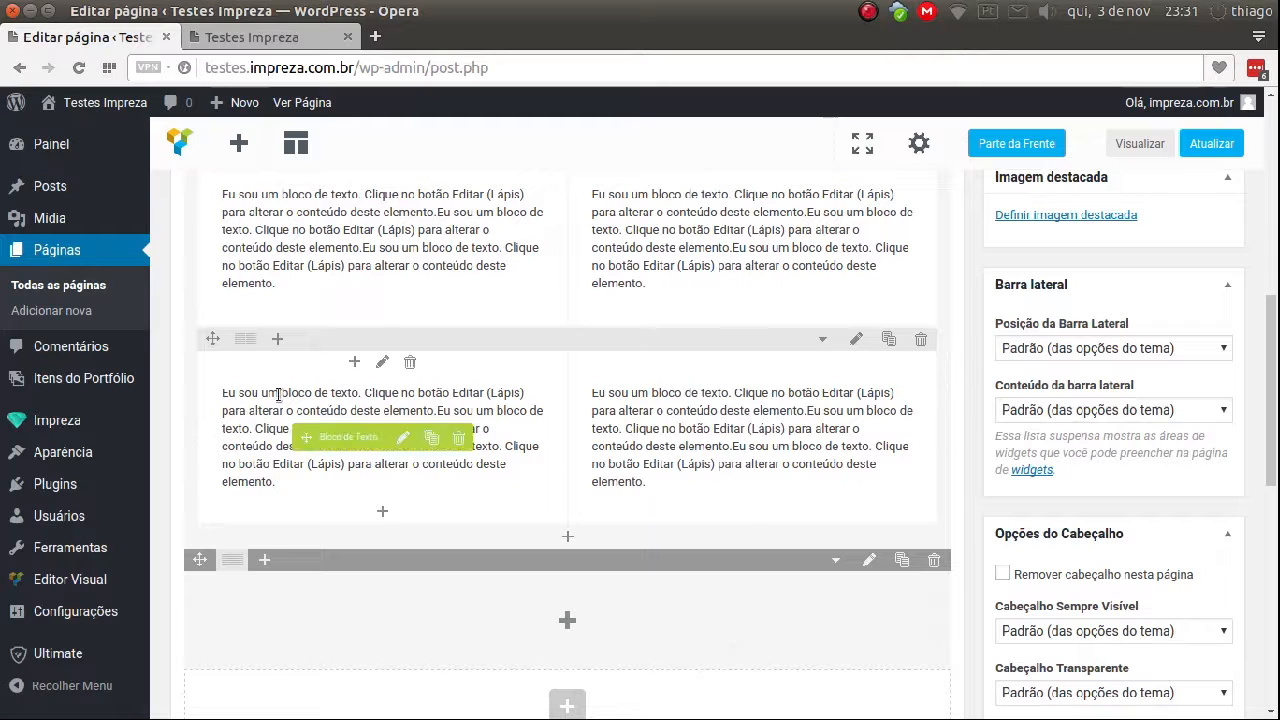
mouse_move(220, 525)
left_mouse_down()
mouse_move(223, 580)
mouse_move(236, 588)
mouse_move(486, 608)
mouse_move(514, 520)
mouse_move(515, 564)
left_mouse_up()
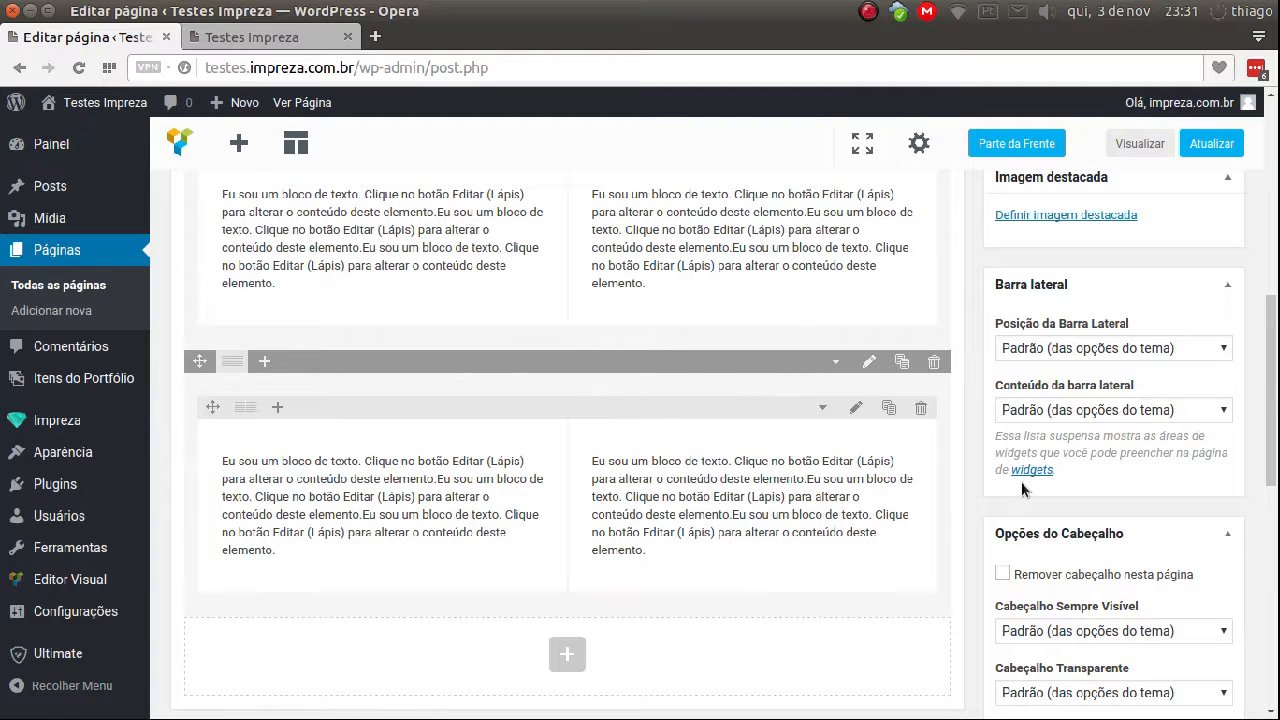
Step: Open the first row's settings and set its column colour style to "Fundo primário & texto branco"
scroll(1000, 480, "up", 3)
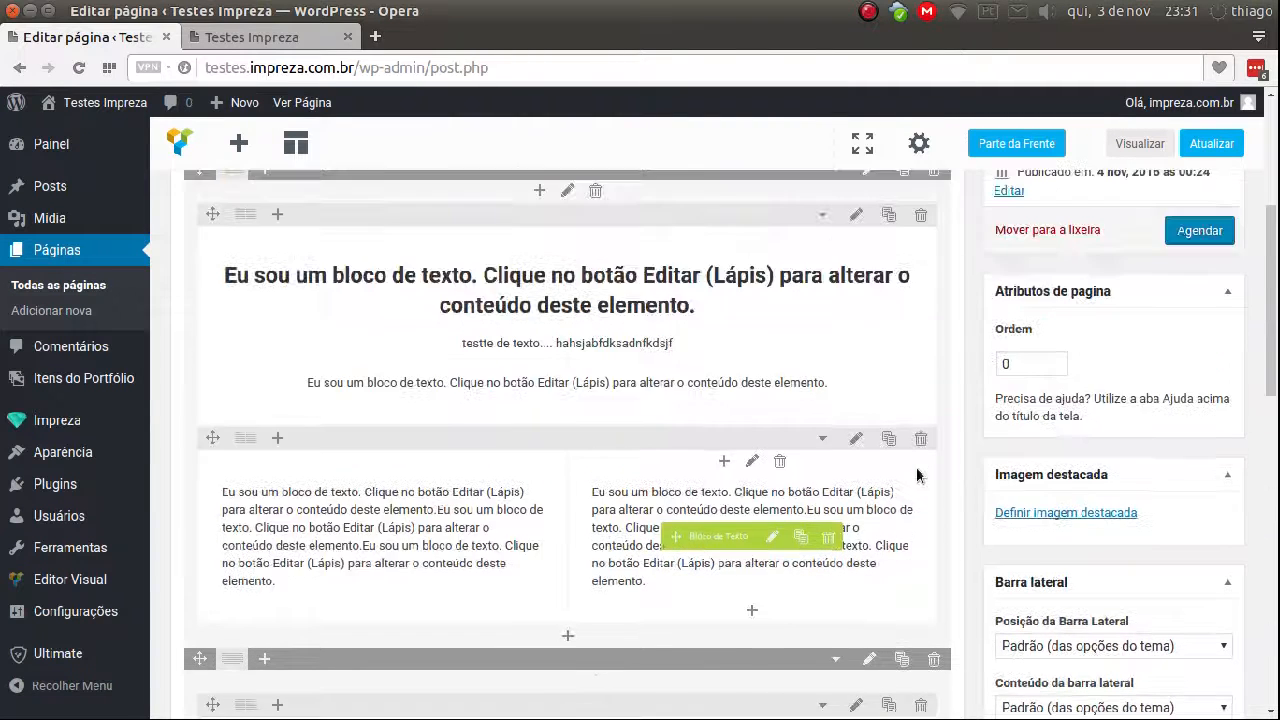
scroll(940, 421, "up", 1)
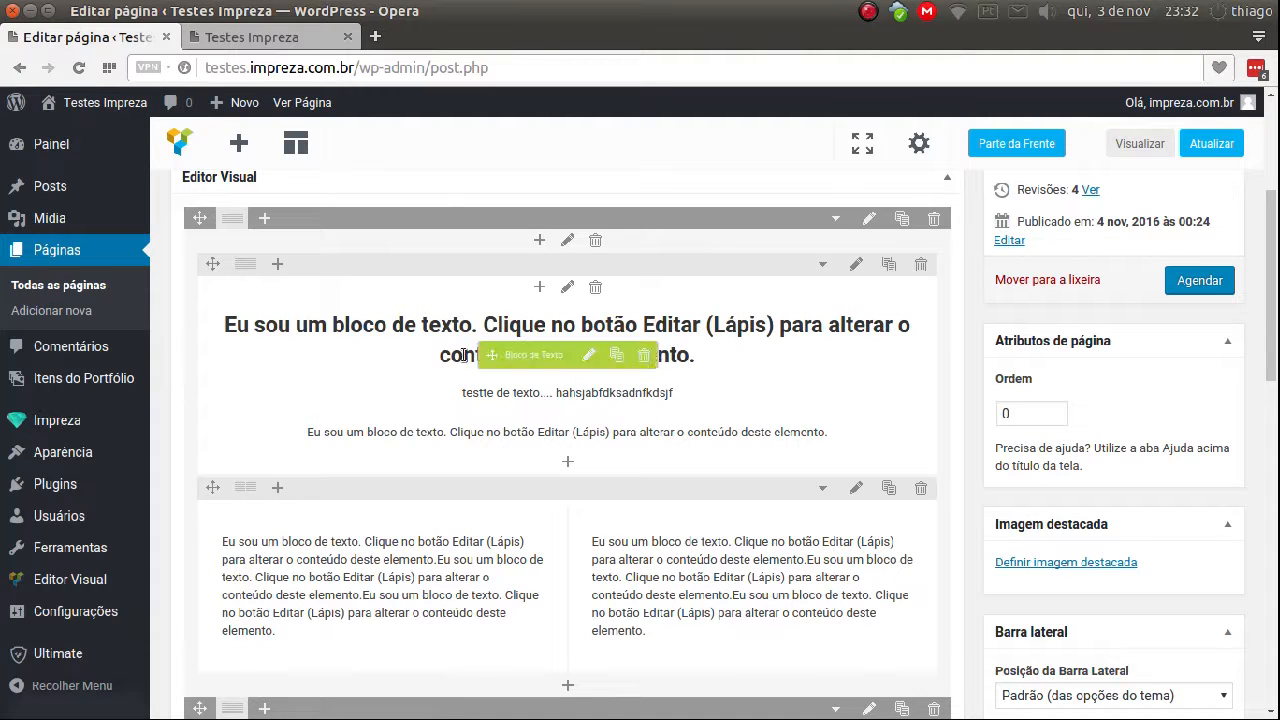
left_click(869, 219)
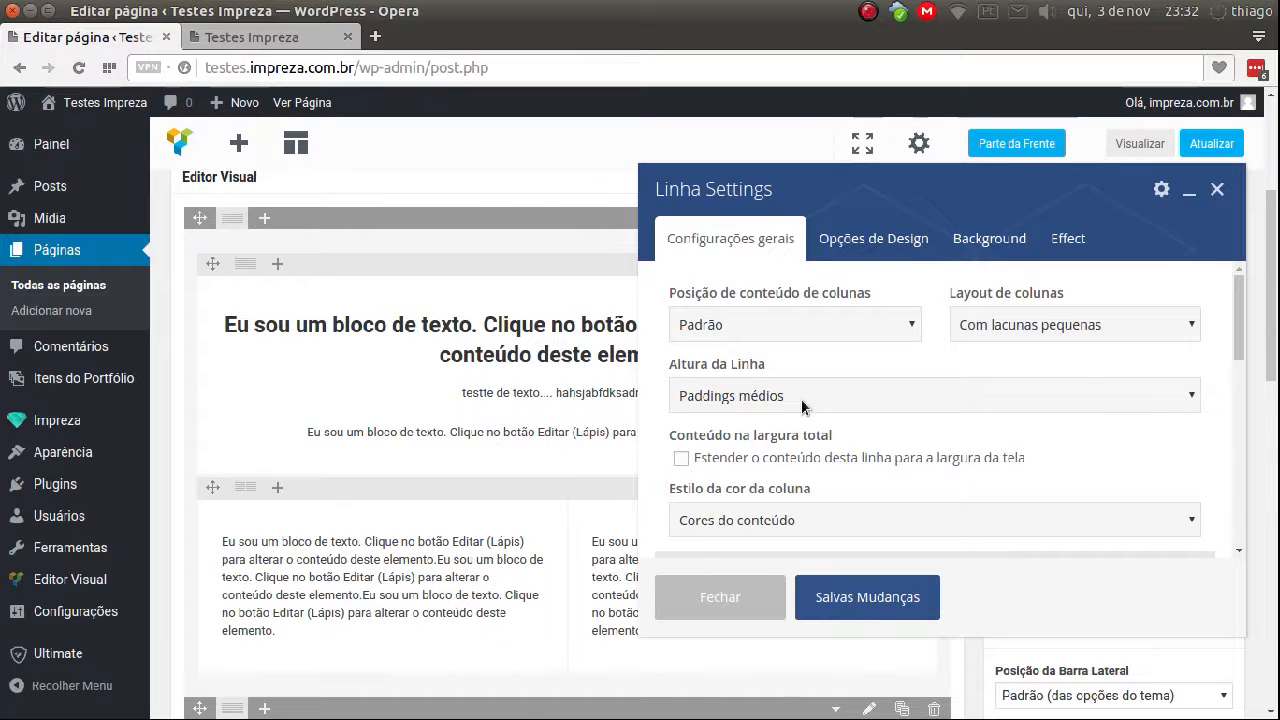
scroll(818, 432, "down", 1)
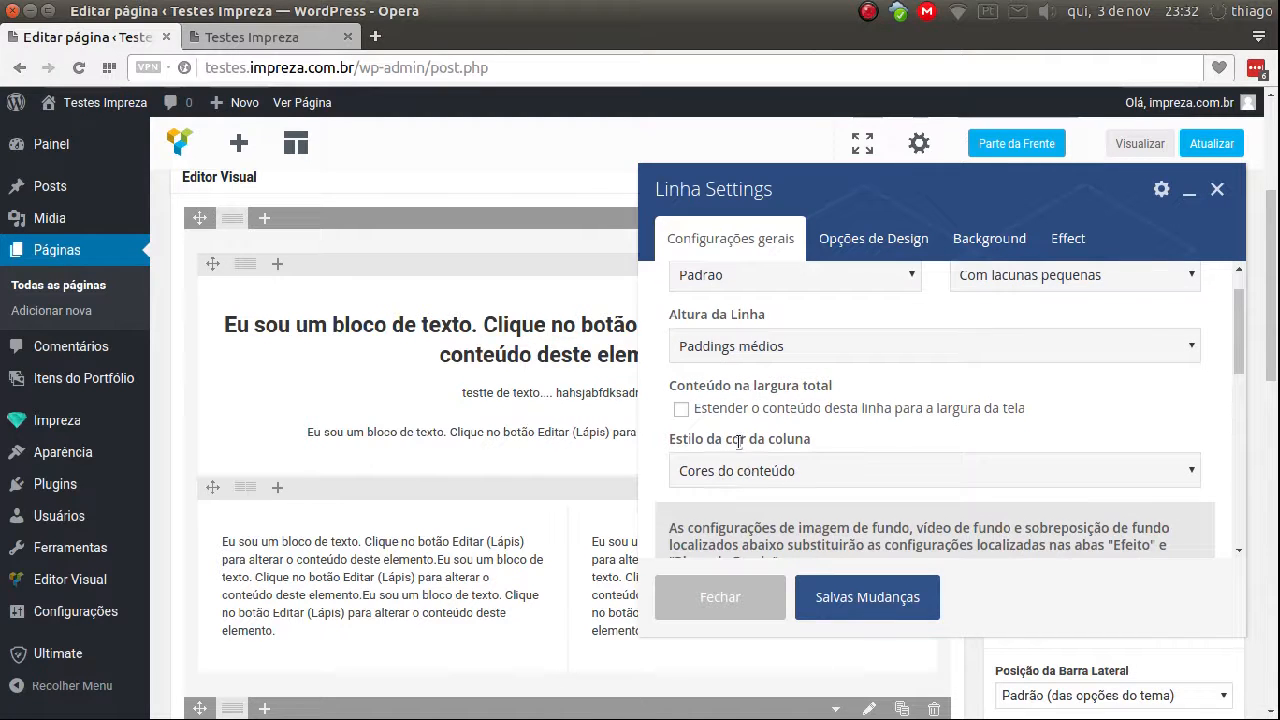
left_click(796, 468)
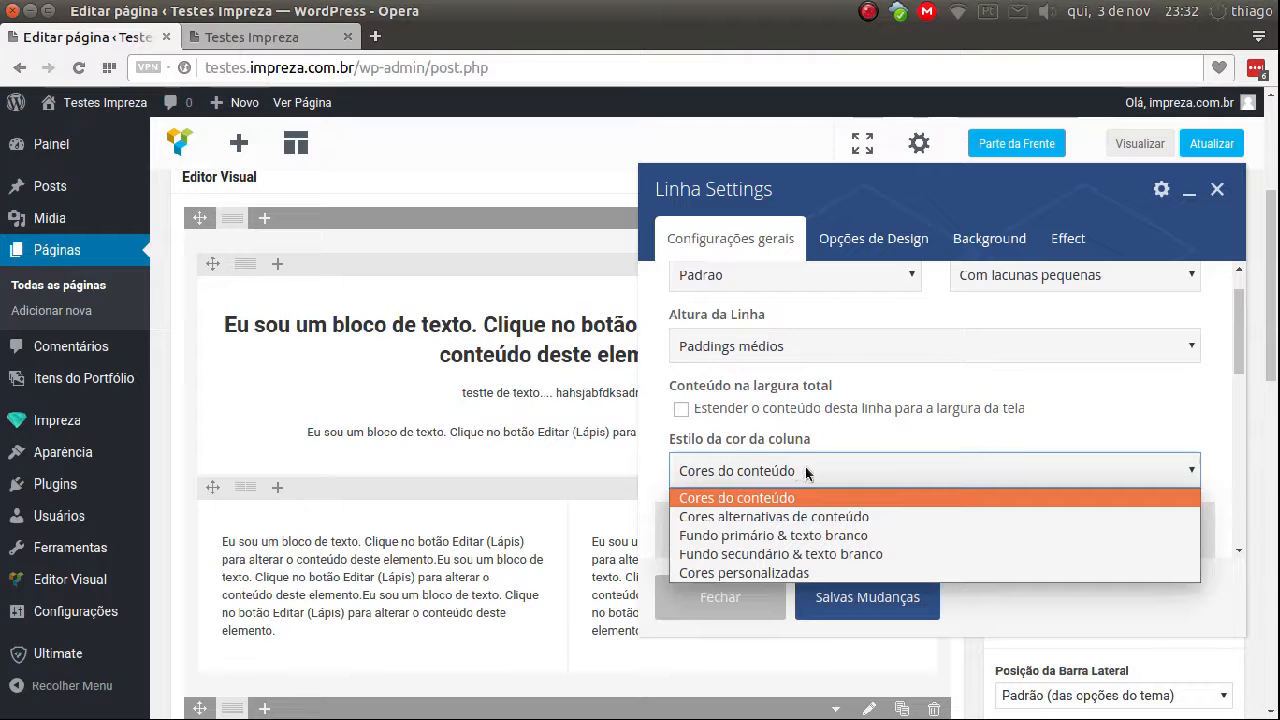
left_click(813, 543)
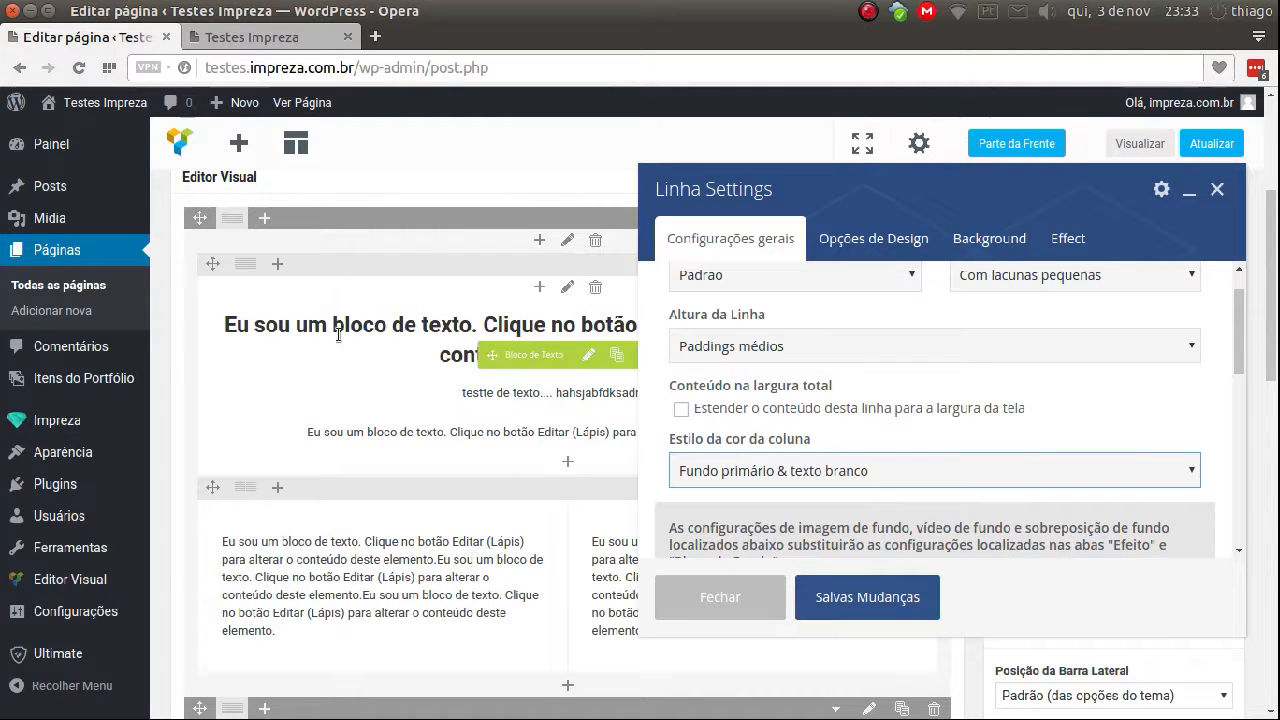
Step: Set the row's background overlay to the preset red #dd3333
scroll(846, 406, "down", 3)
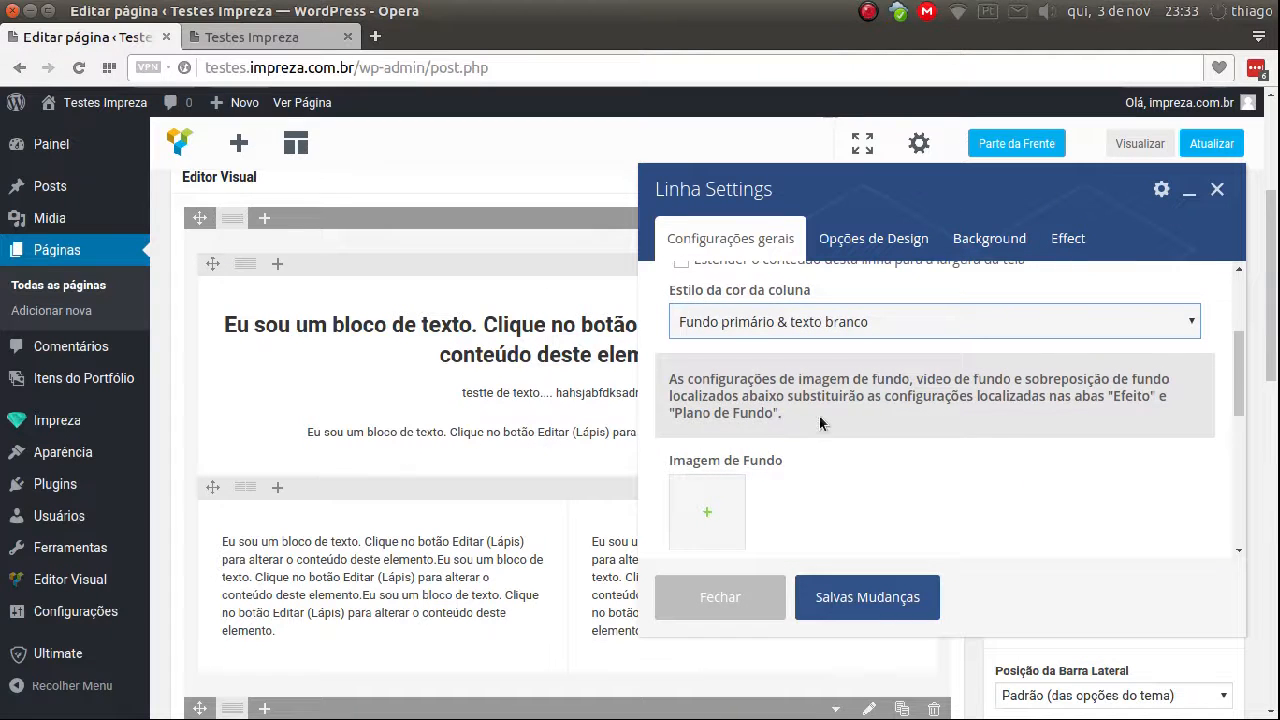
scroll(866, 400, "down", 3)
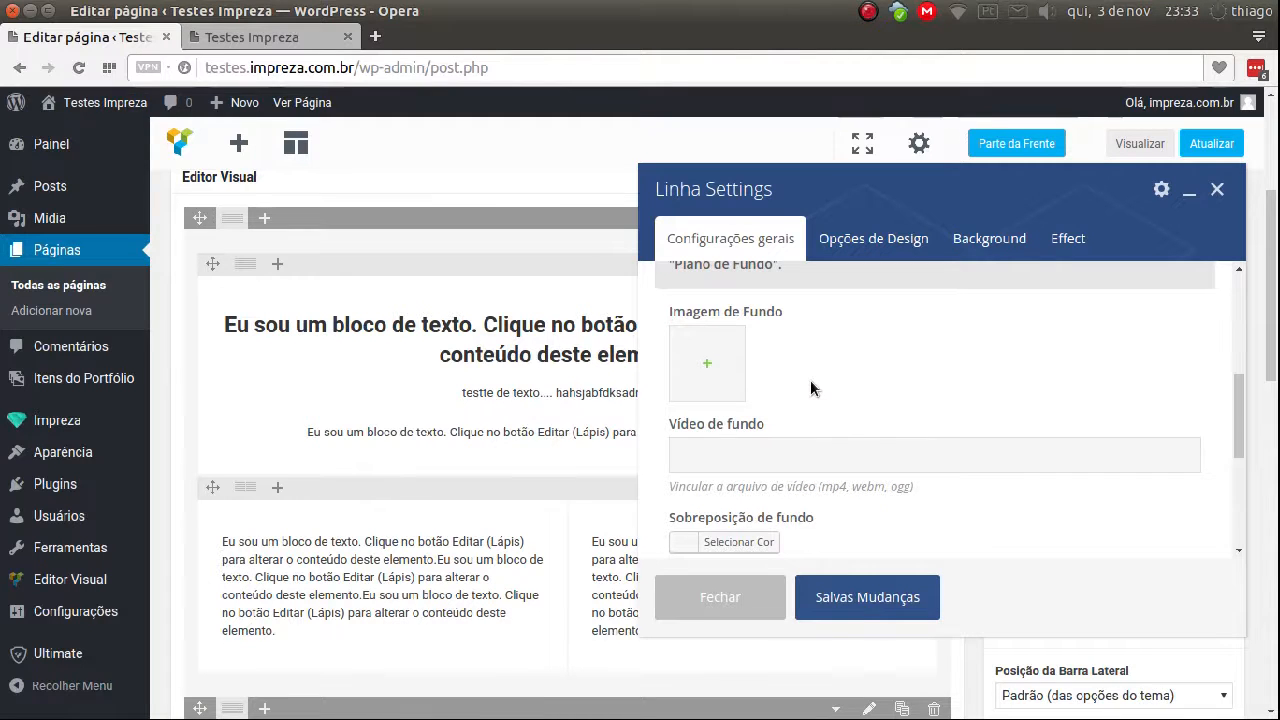
scroll(810, 379, "down", 3)
left_click(740, 392)
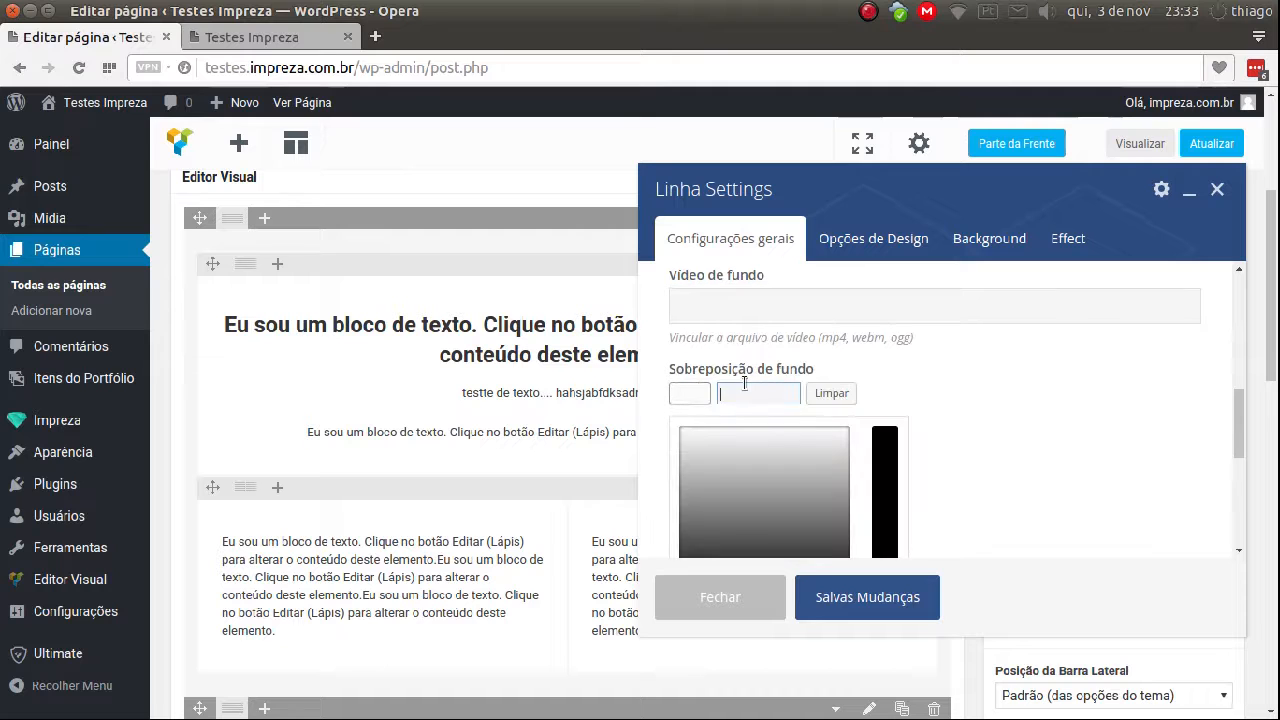
scroll(760, 460, "down", 1)
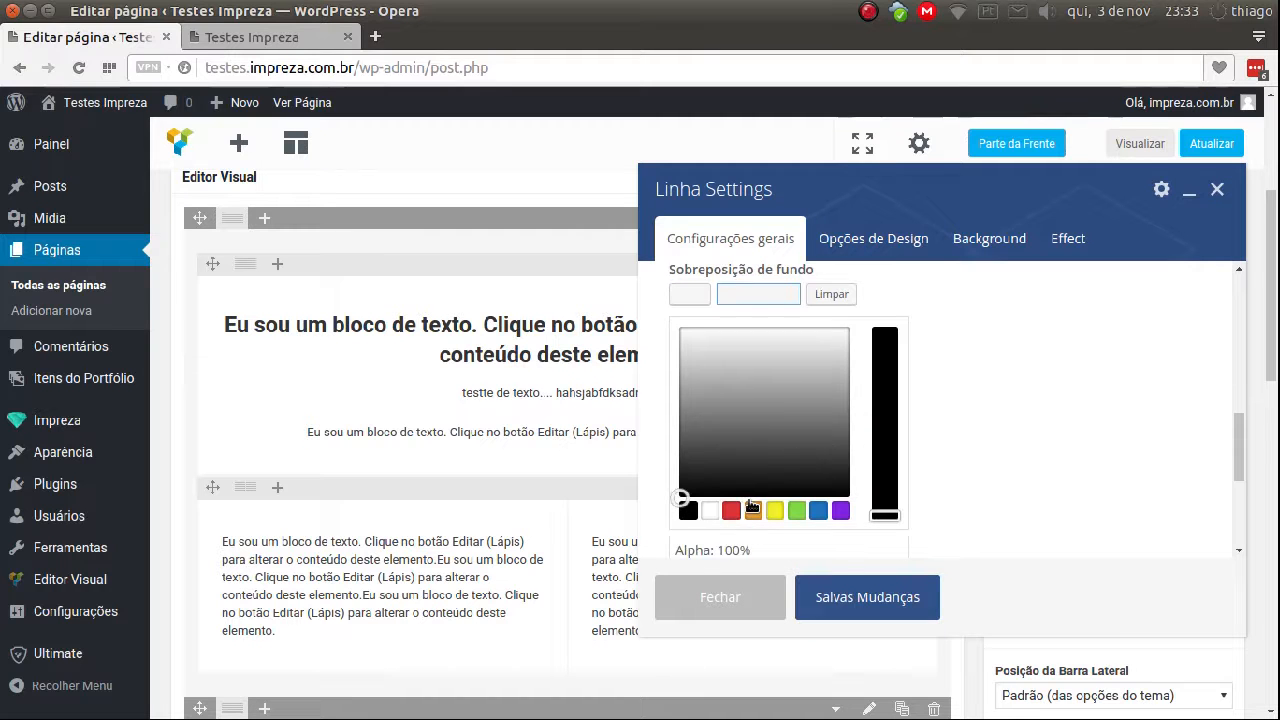
left_click(735, 512)
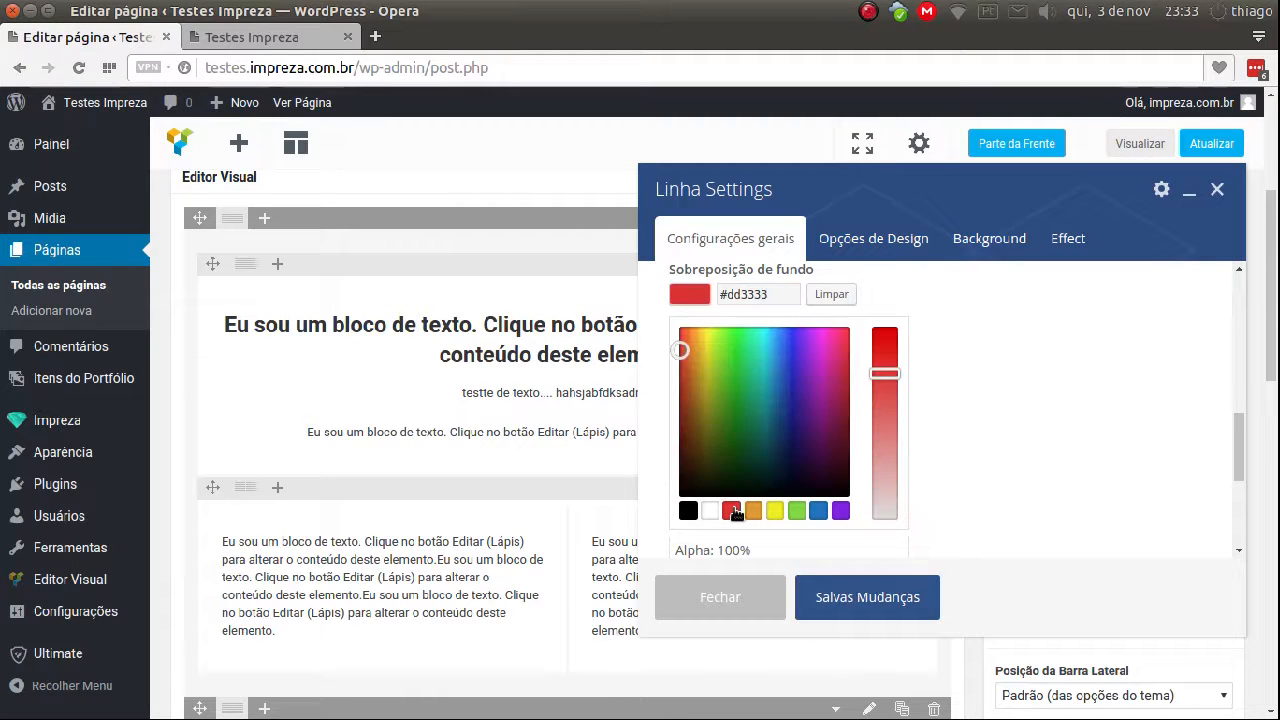
left_click(981, 346)
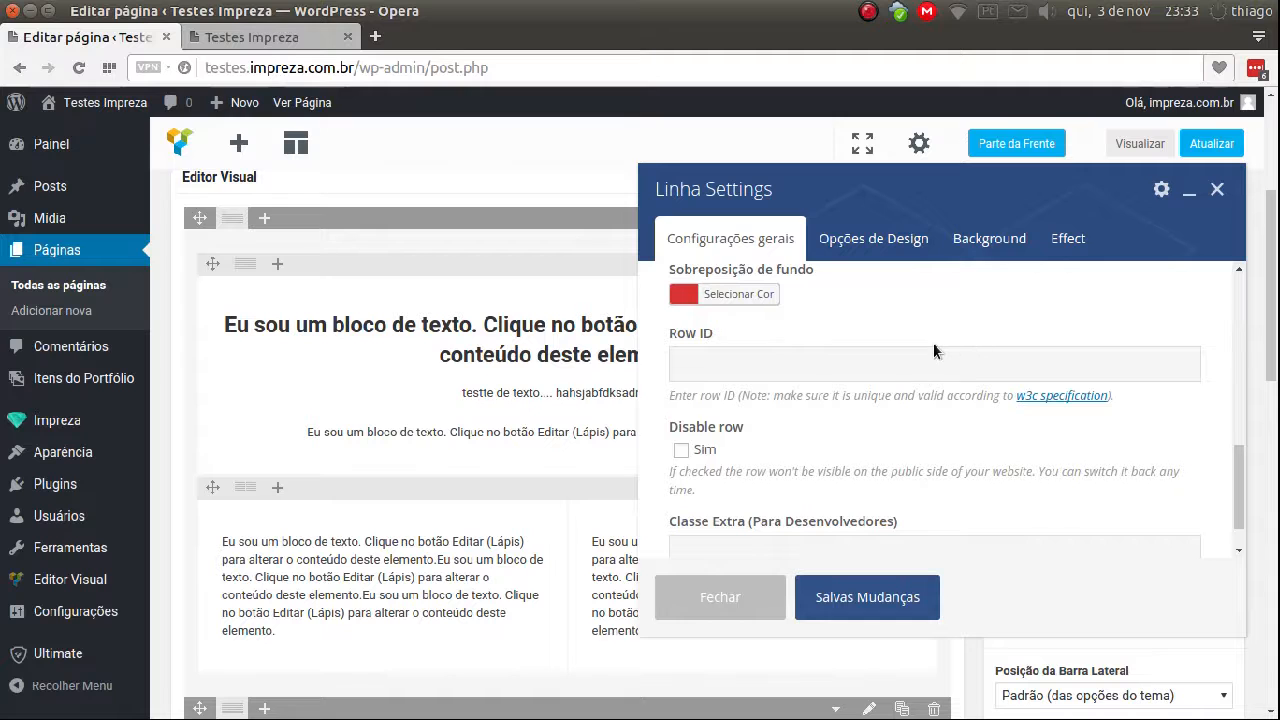
Step: Review the background image and background video options of the first row and save the row settings
scroll(931, 344, "up", 1)
scroll(931, 343, "up", 1)
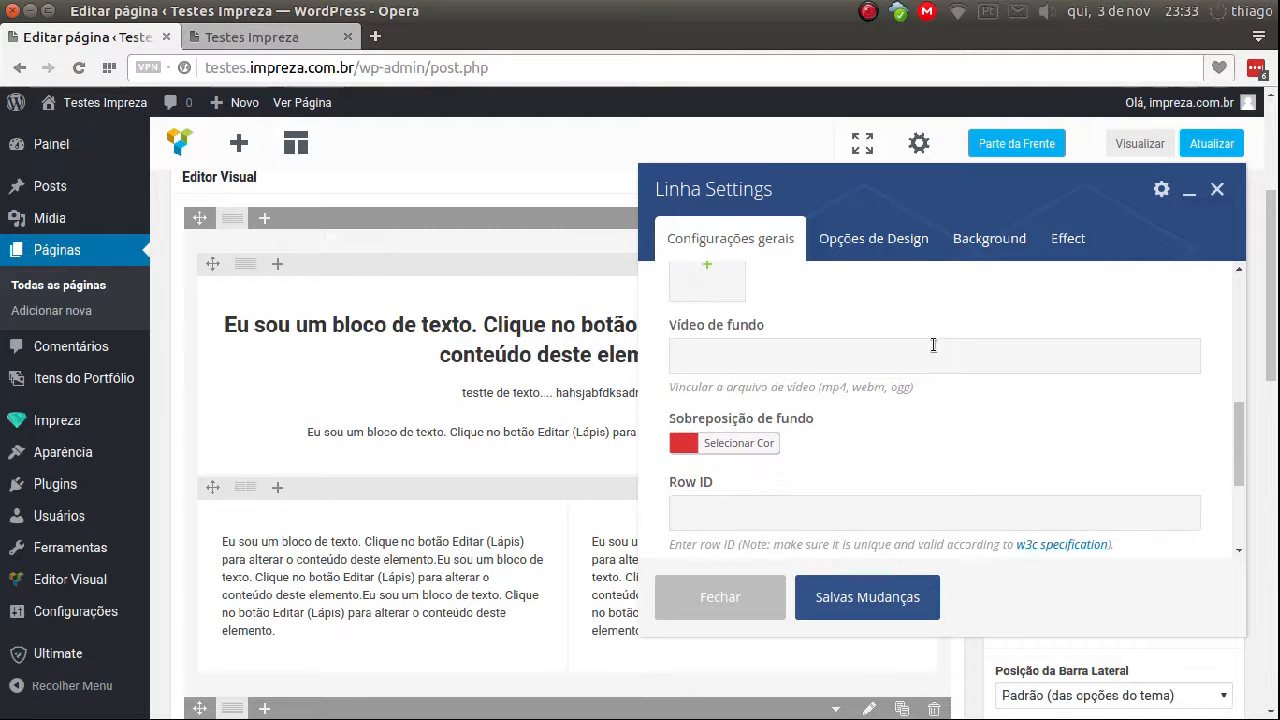
left_click(757, 368)
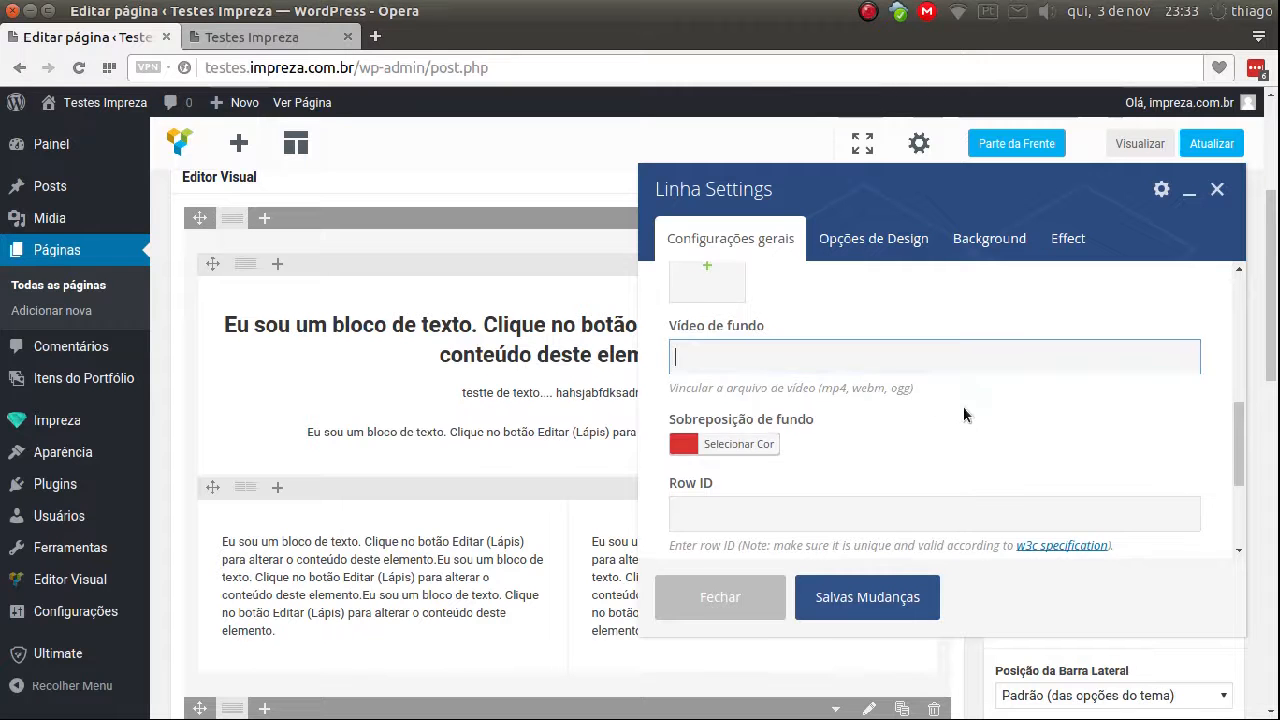
scroll(948, 405, "up", 1)
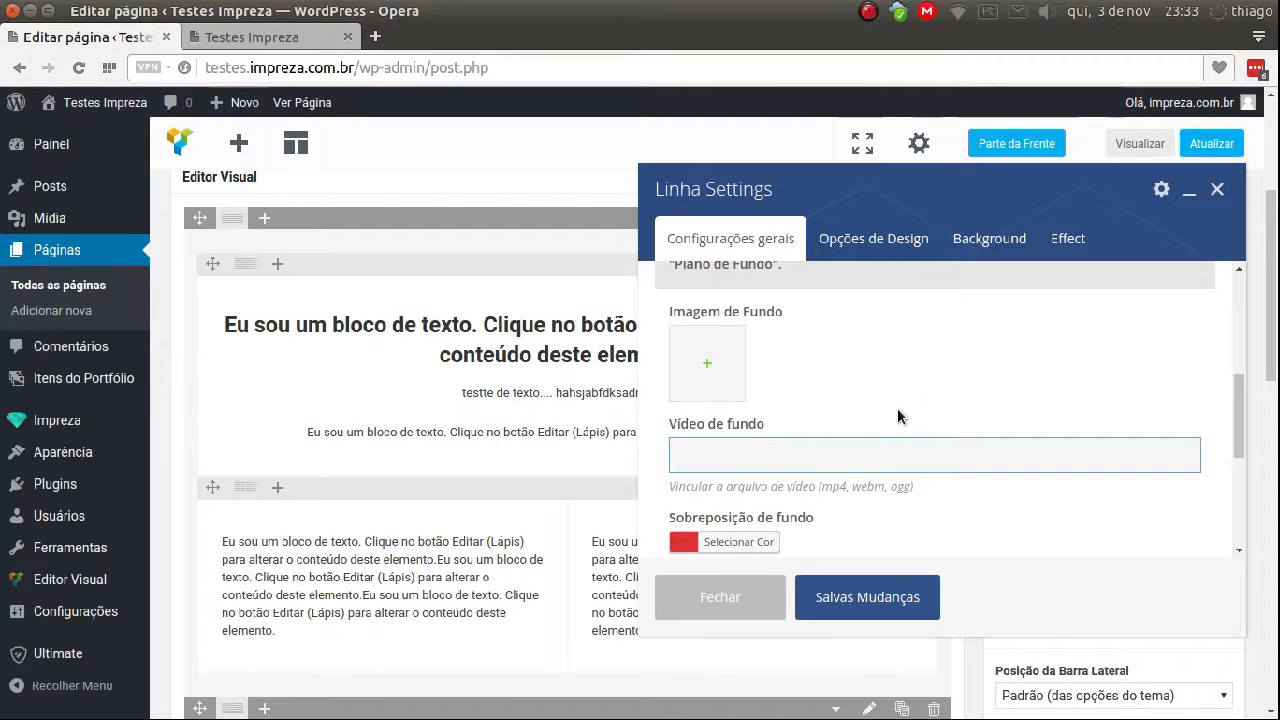
scroll(844, 395, "up", 1)
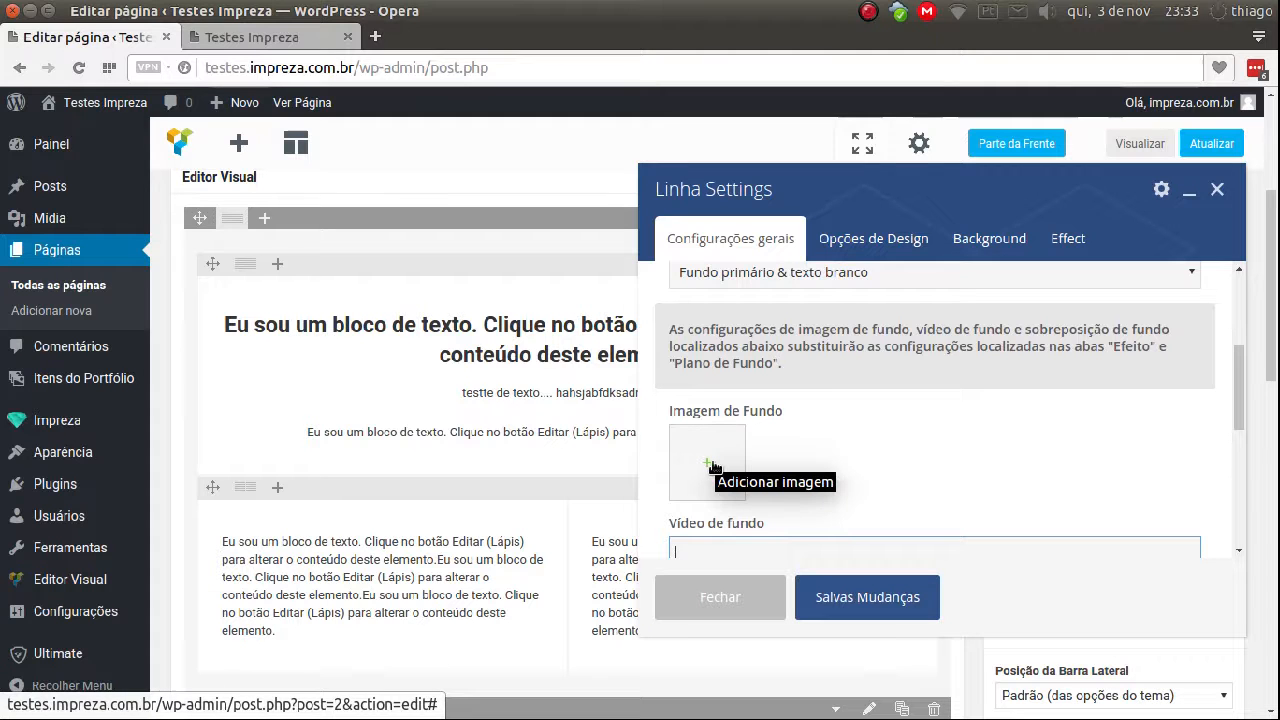
scroll(819, 416, "down", 1)
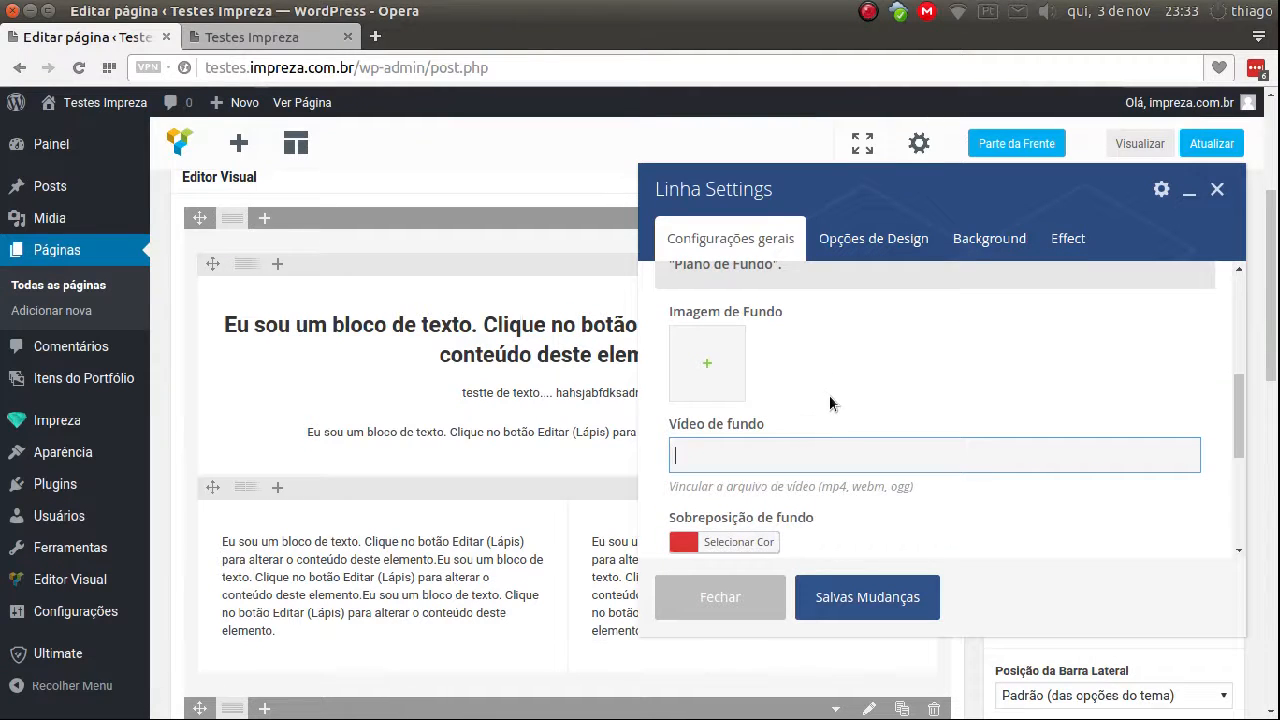
scroll(905, 330, "down", 1)
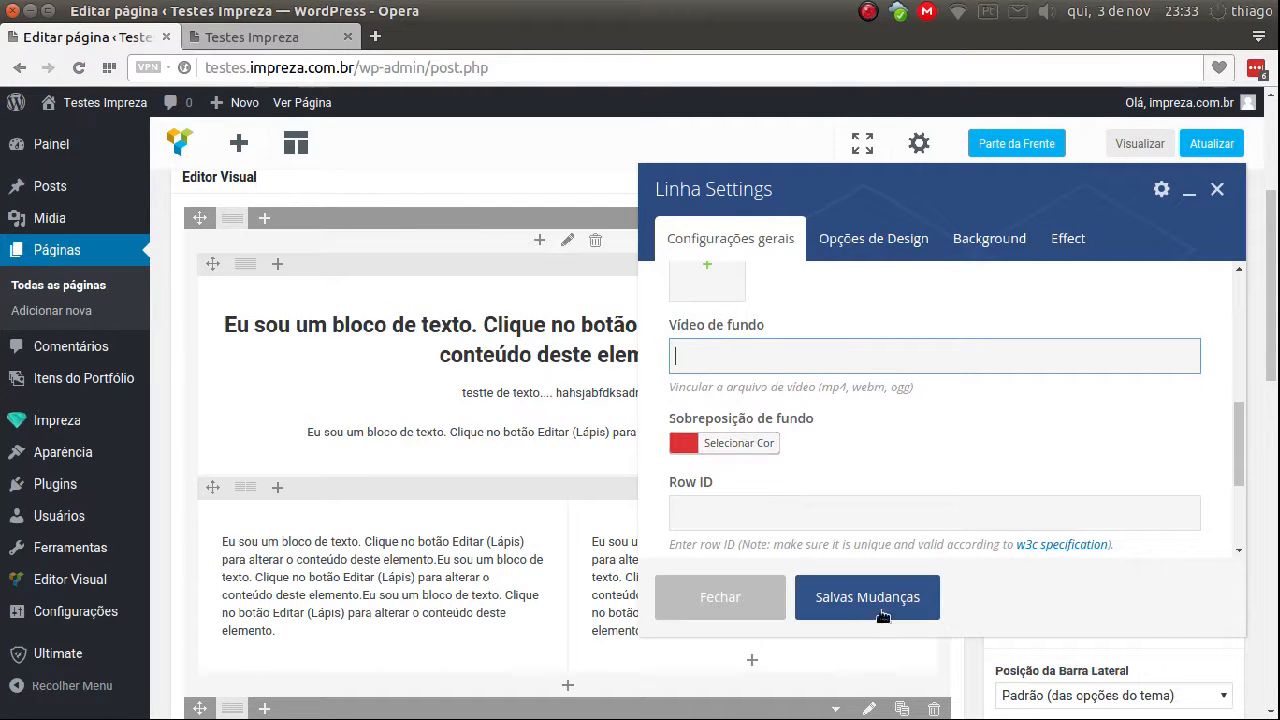
scroll(900, 420, "up", 4)
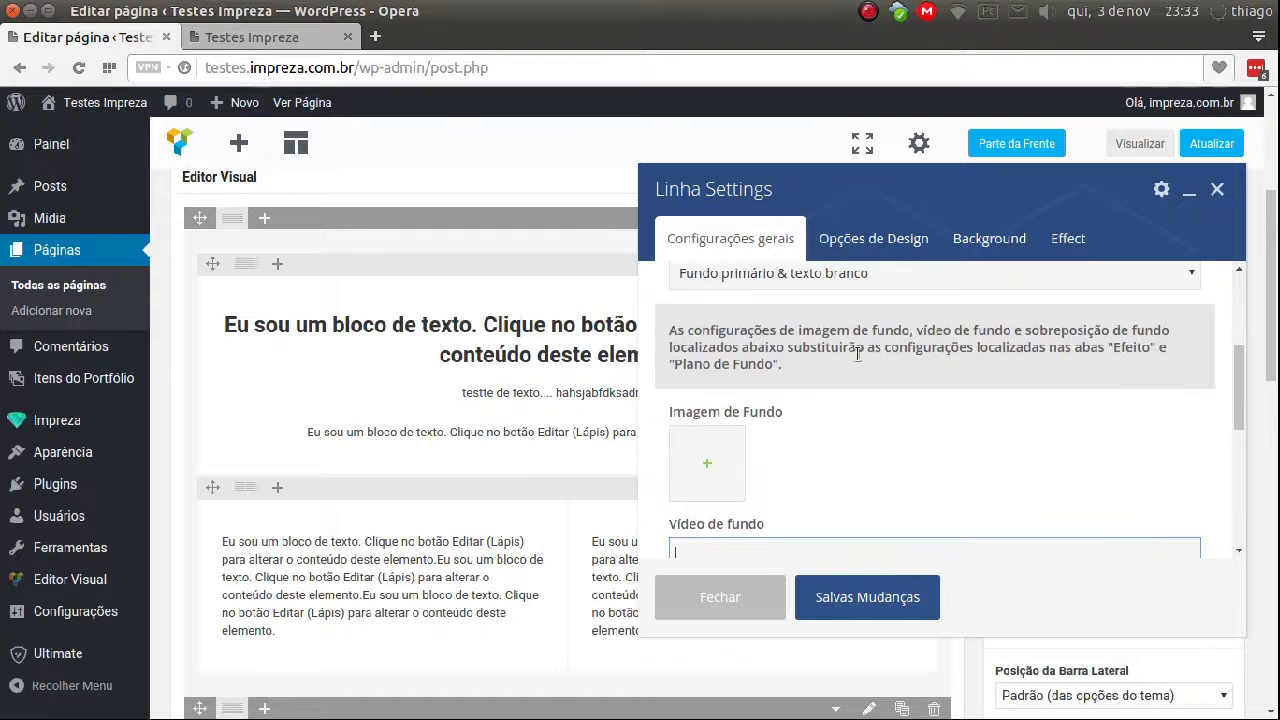
left_click(860, 600)
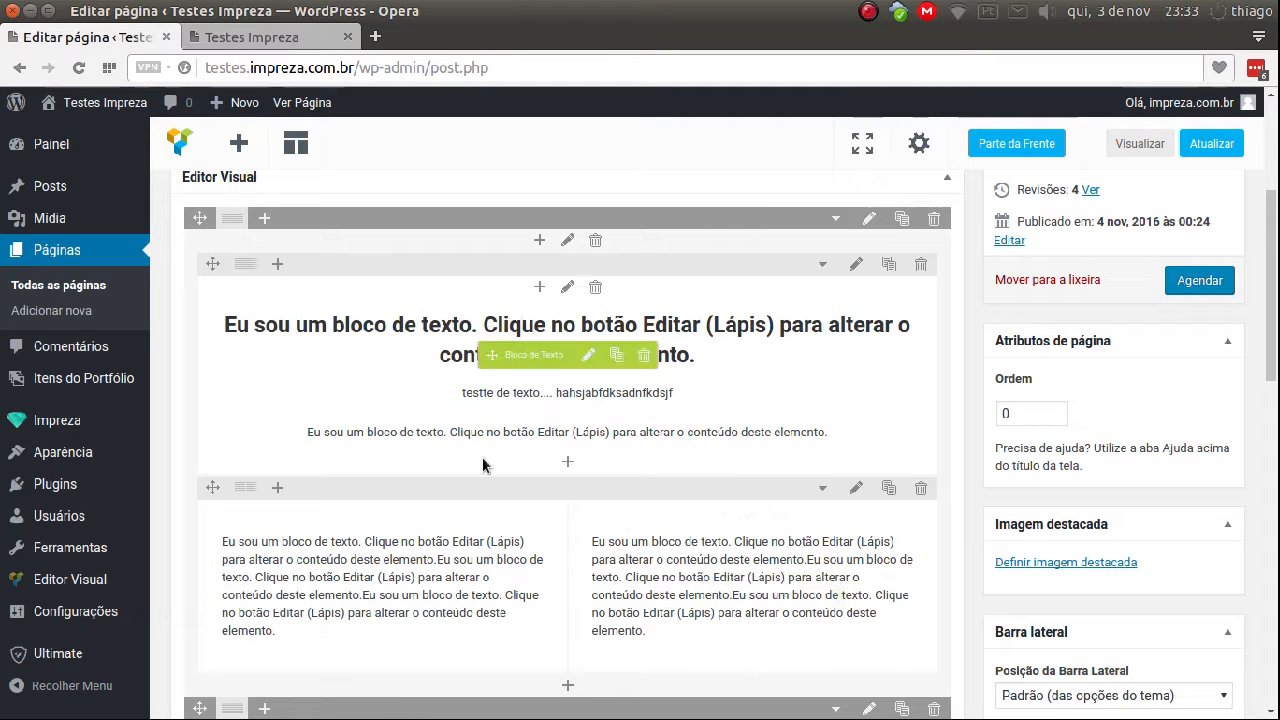
Step: Preview the page and examine the overlay of the first row and the two text columns of the second row
scroll(833, 379, "down", 5)
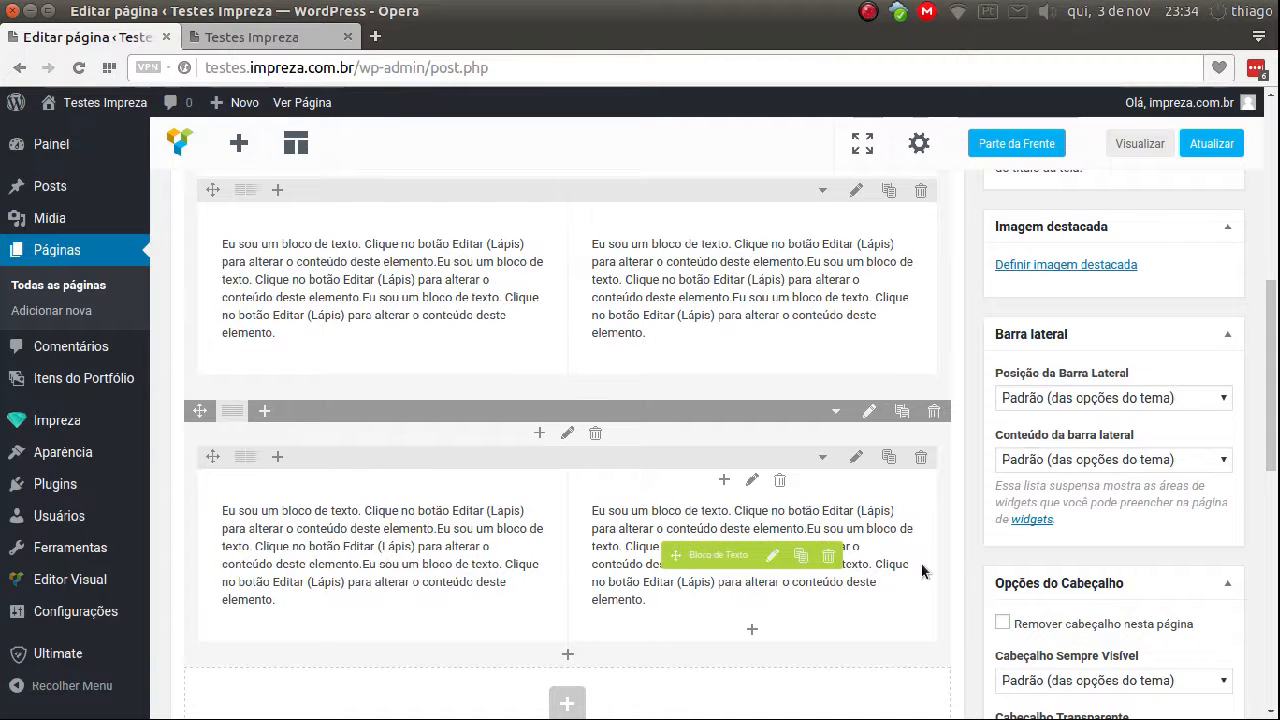
scroll(921, 564, "up", 4)
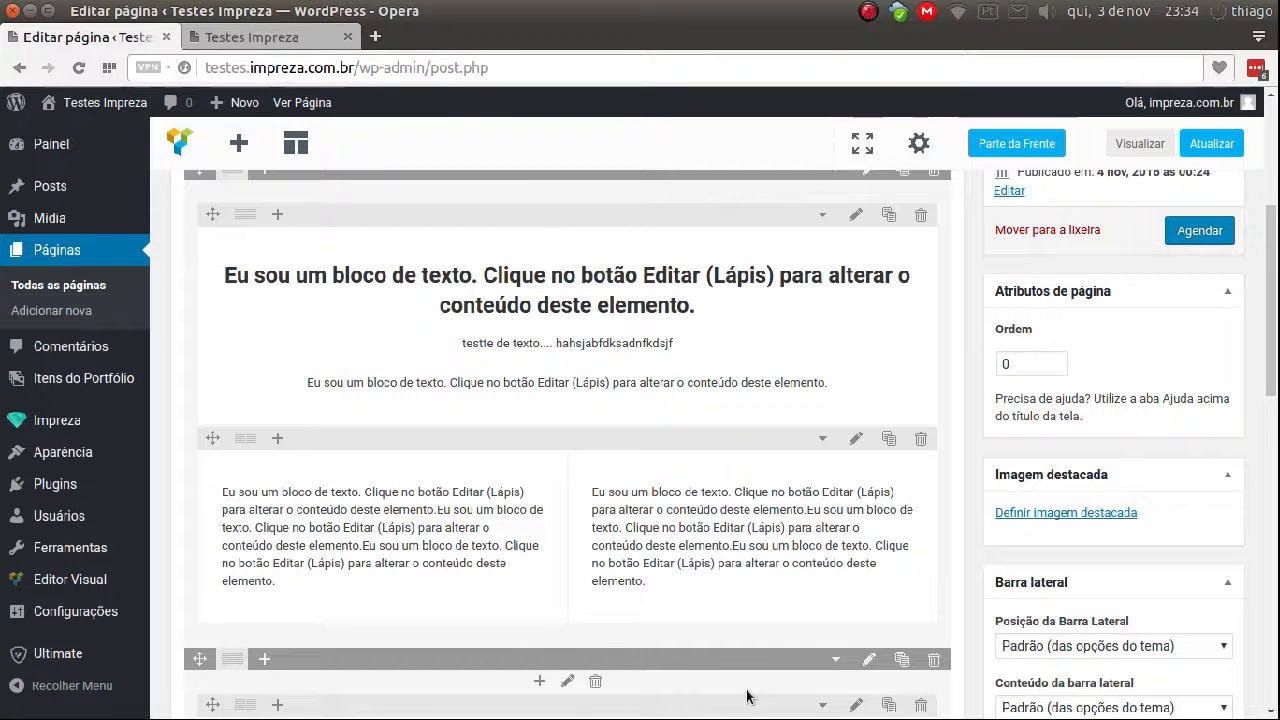
scroll(828, 377, "up", 1)
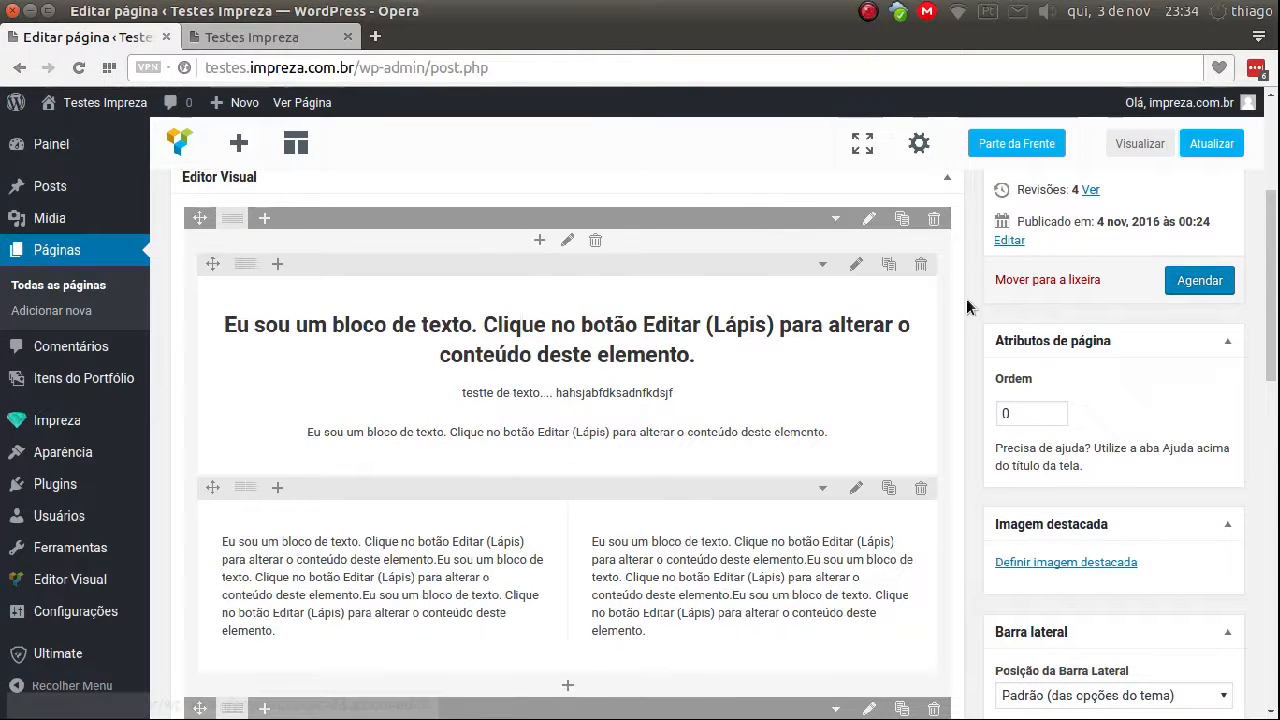
left_click(1138, 146)
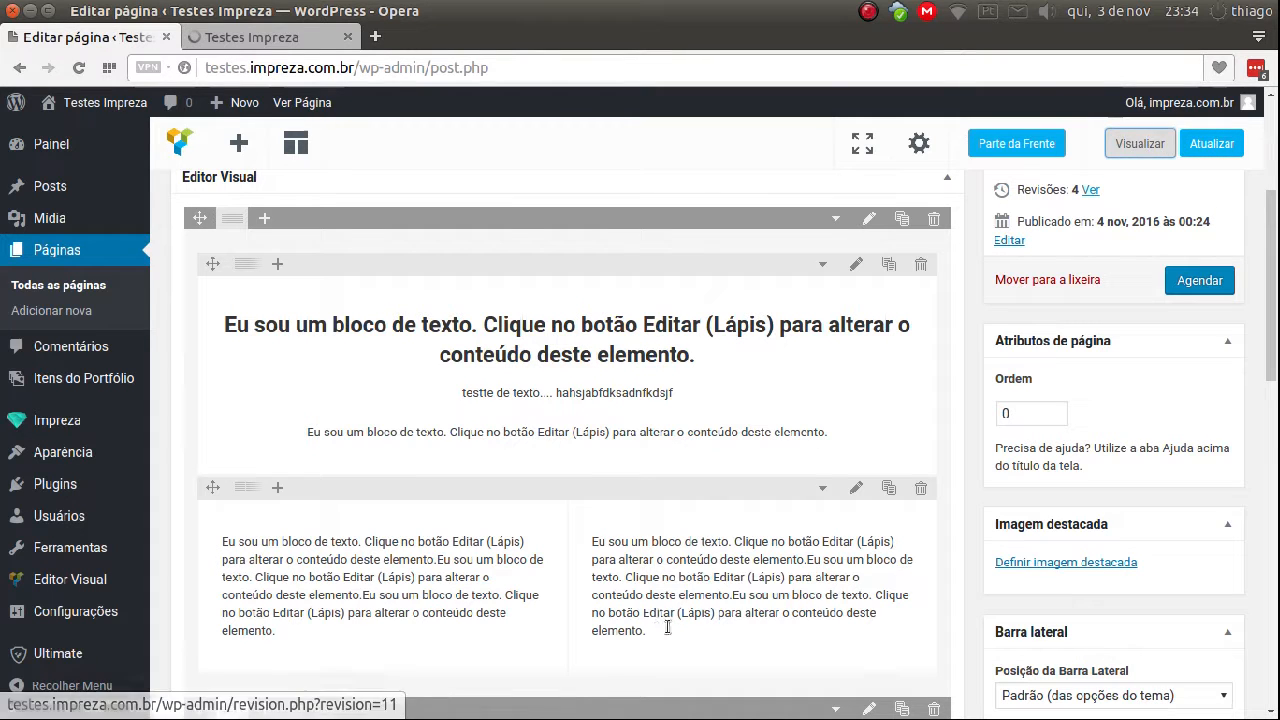
left_click(270, 38)
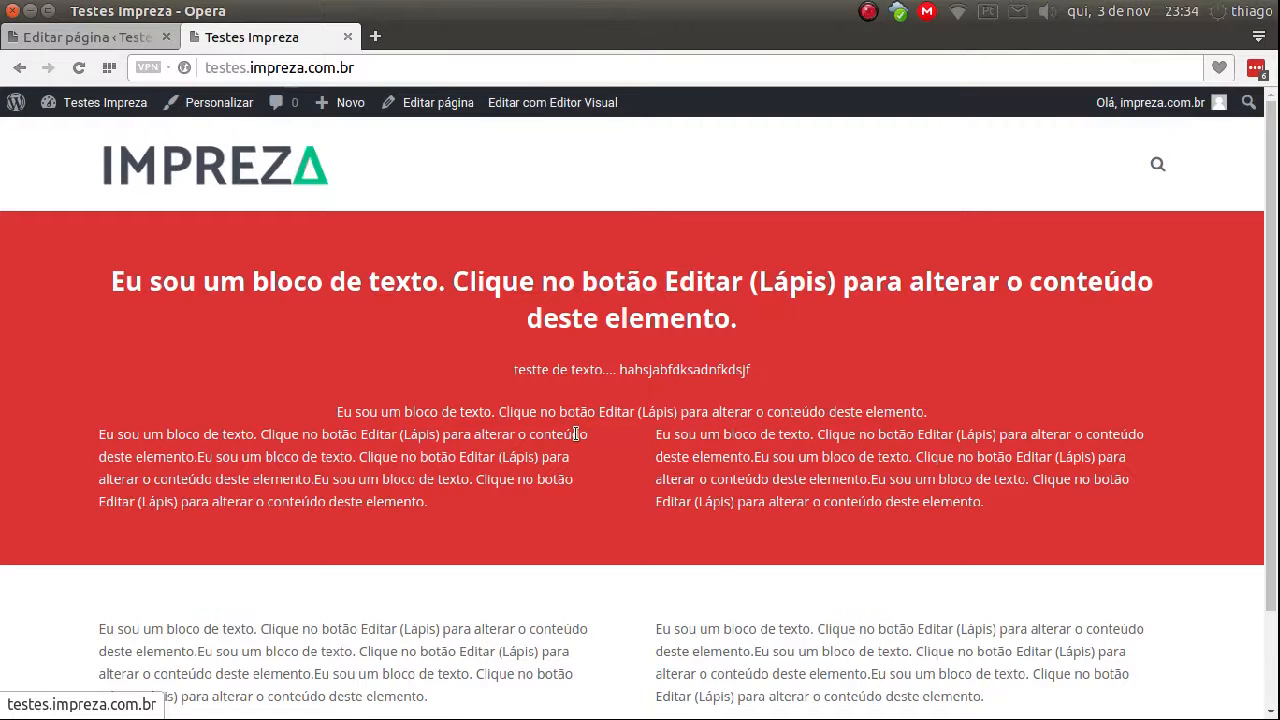
scroll(763, 510, "down", 2)
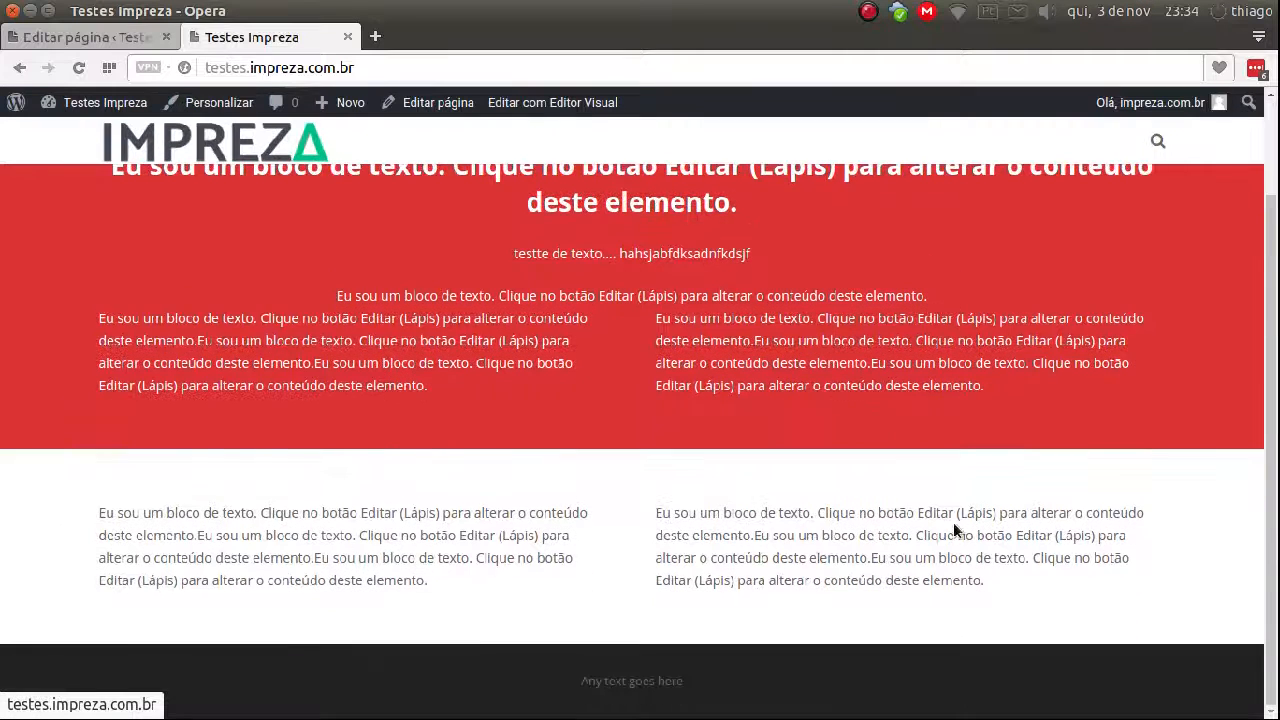
left_click_drag(970, 514, 698, 518)
left_click_drag(500, 535, 360, 513)
left_click(508, 537)
scroll(603, 543, "up", 2)
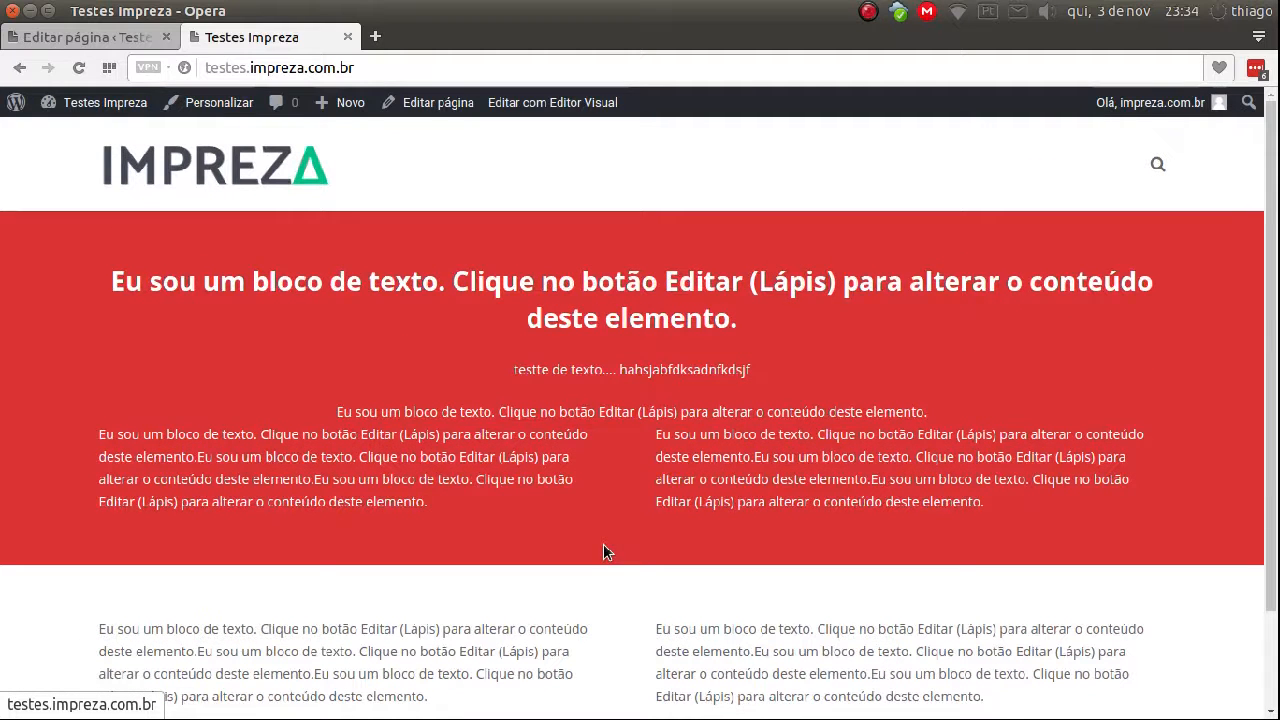
Step: Return to the page editor and set the text colour of the second row's right inner column to white
left_click(109, 39)
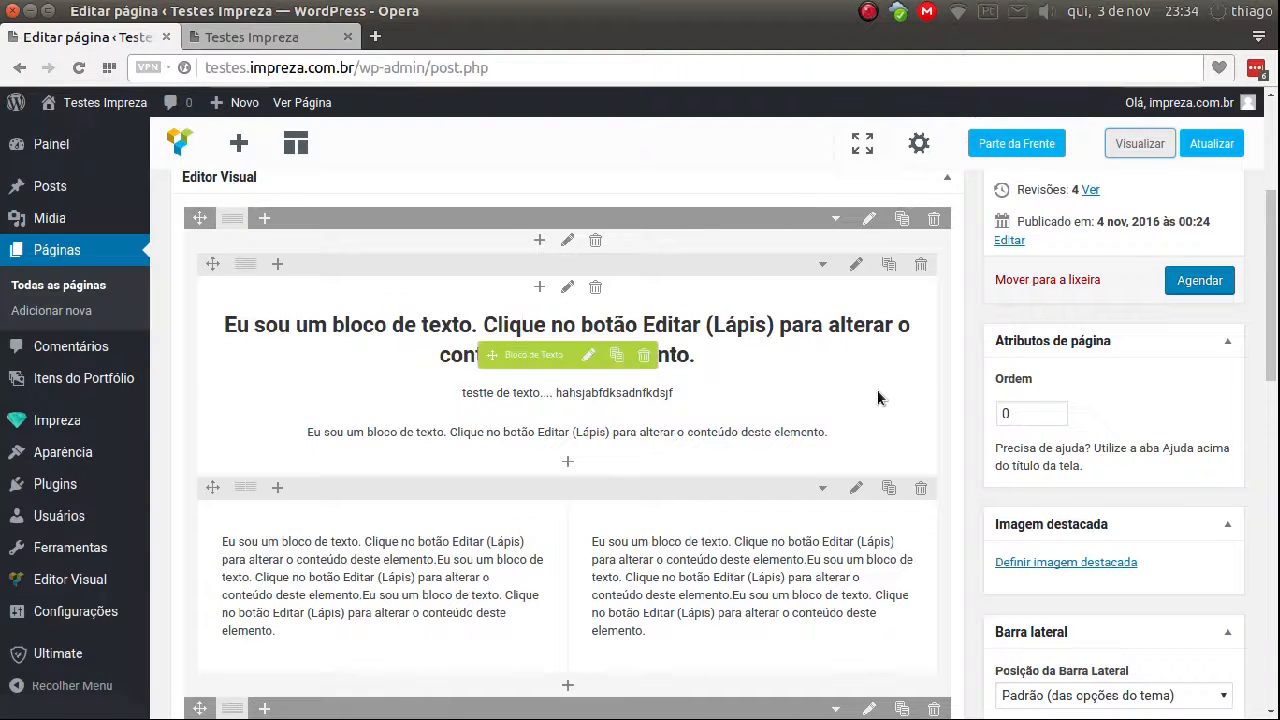
scroll(877, 398, "down", 1)
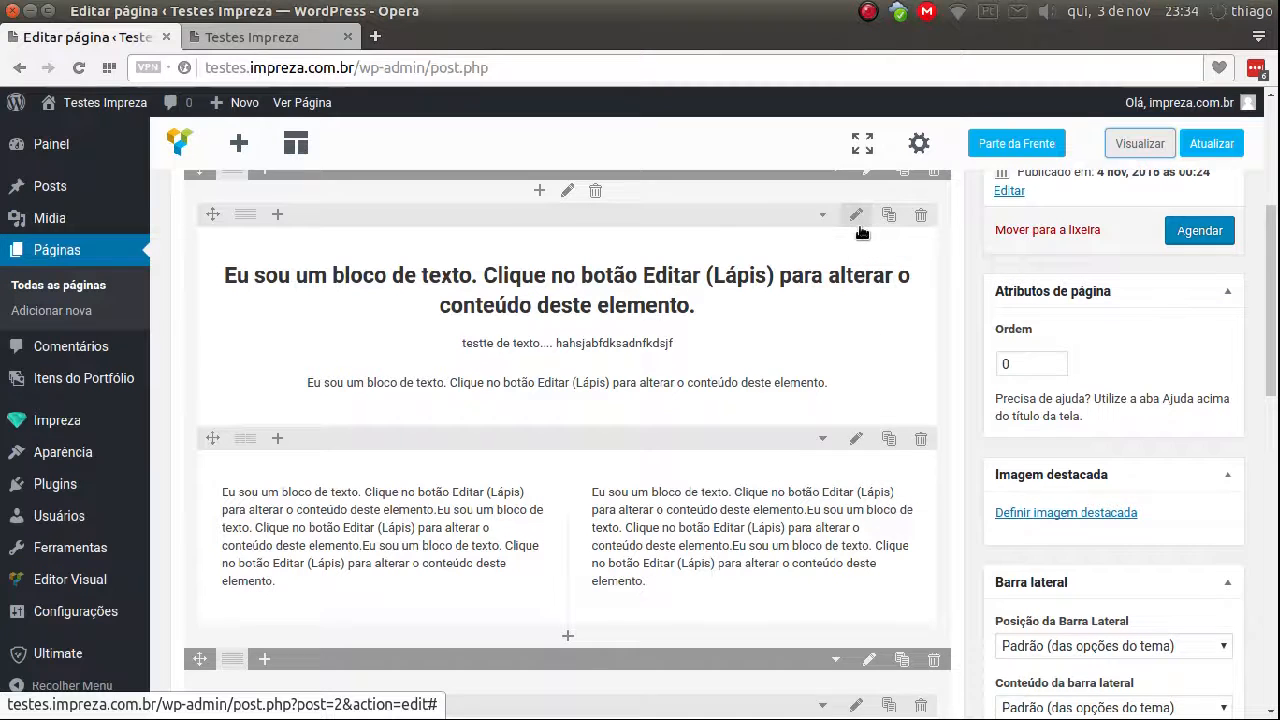
scroll(860, 240, "up", 1)
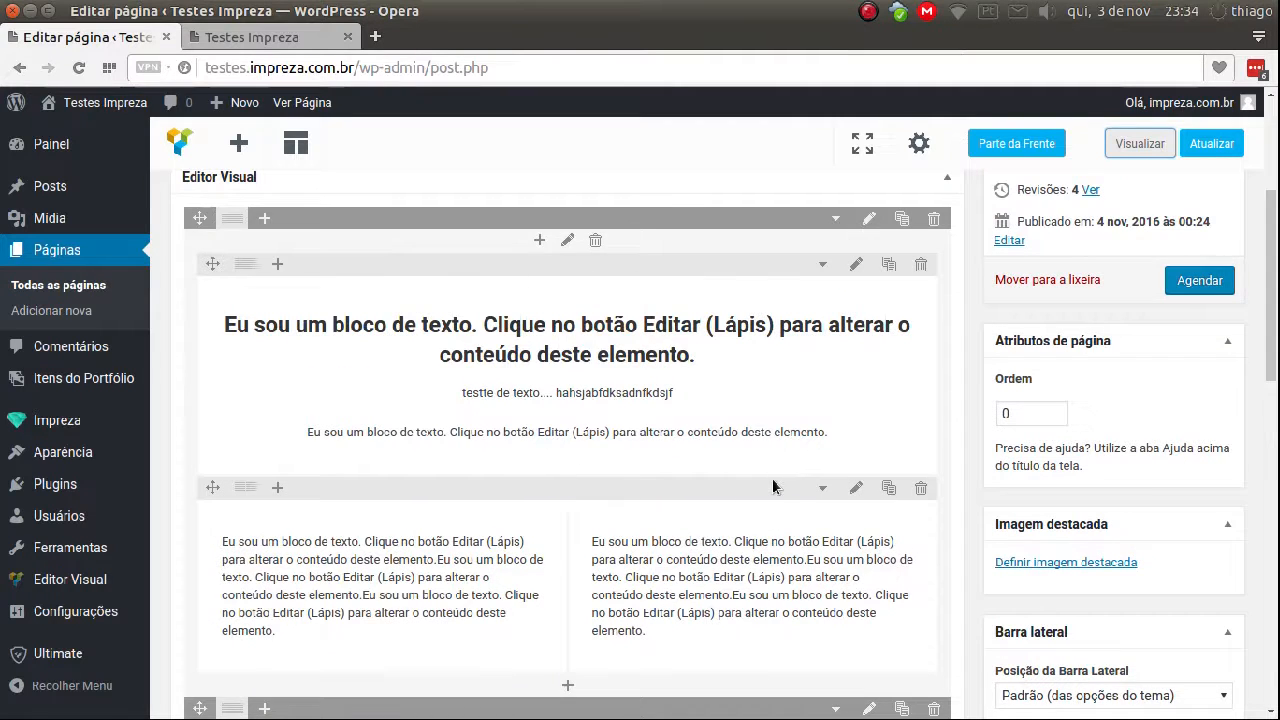
scroll(773, 486, "down", 5)
scroll(773, 484, "down", 2)
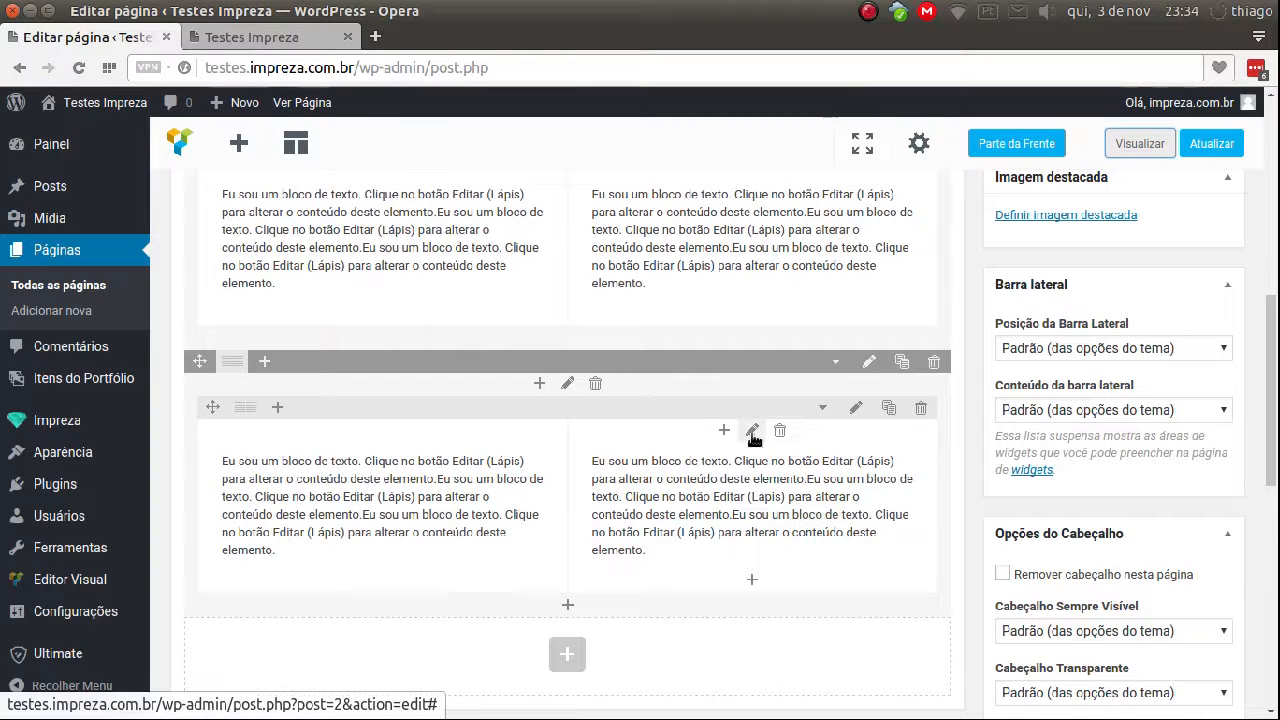
left_click(752, 432)
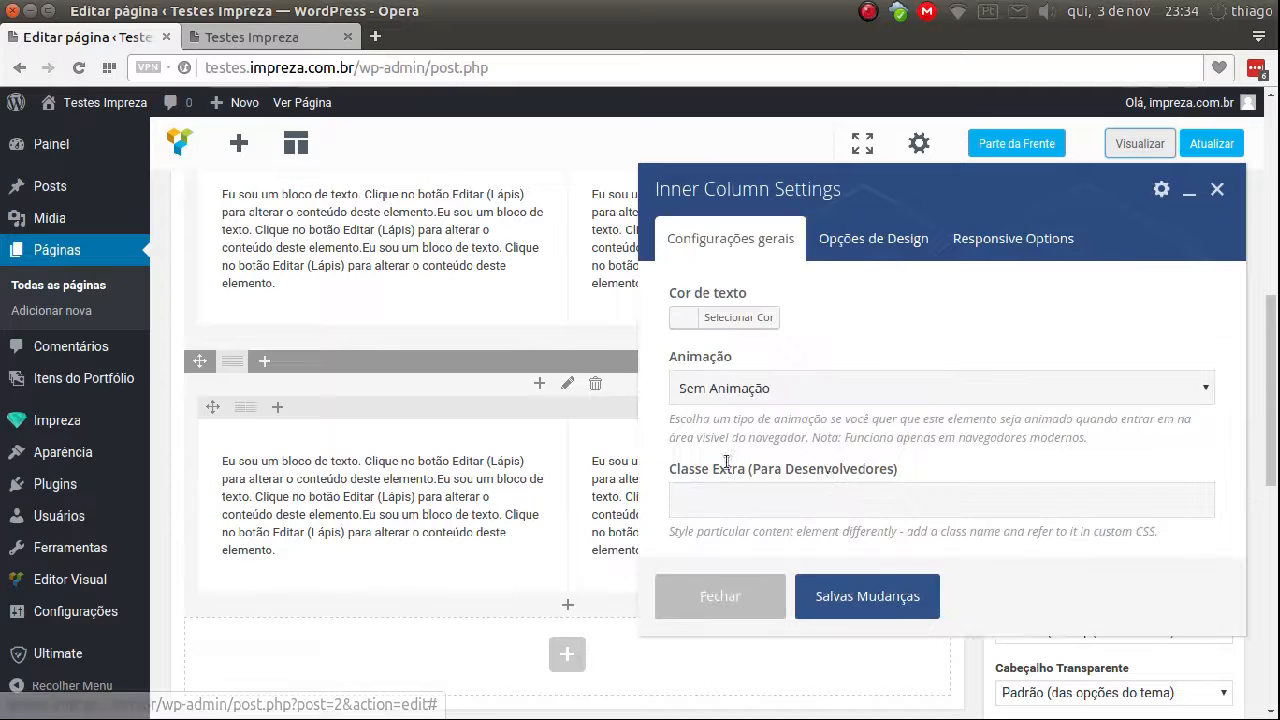
left_click(767, 322)
scroll(987, 348, "down", 1)
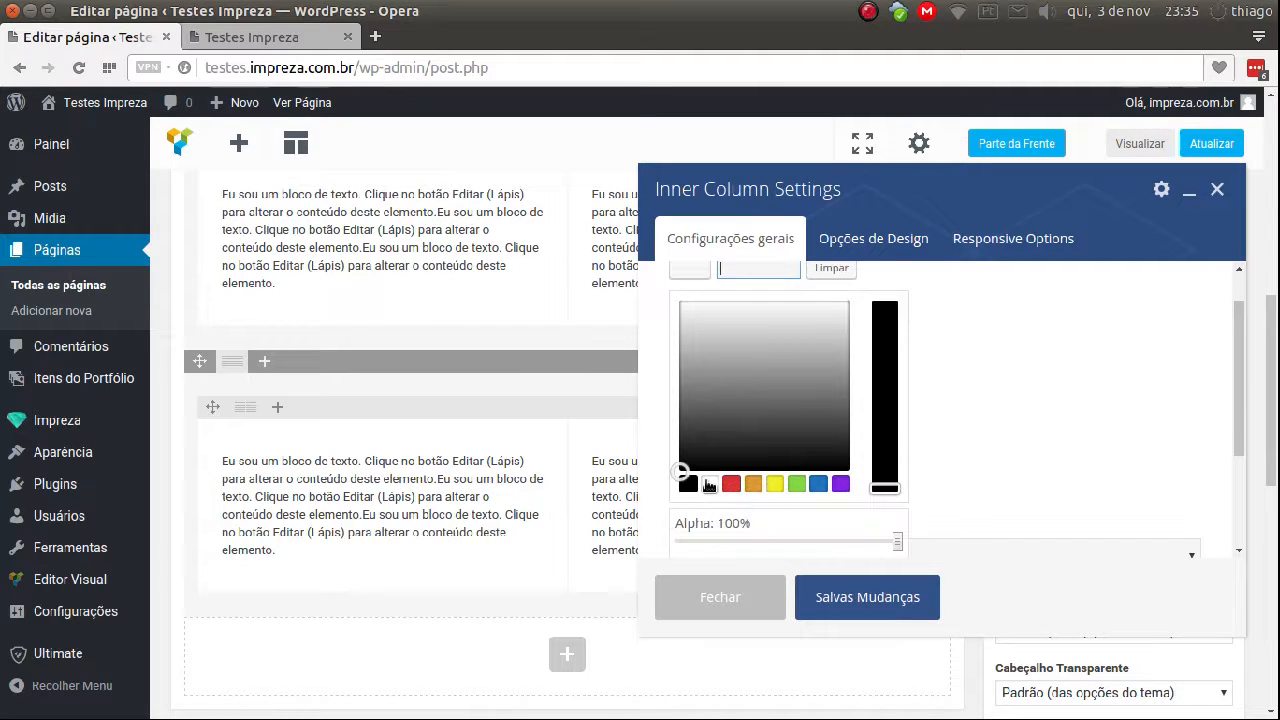
left_click(708, 484)
left_click(964, 364)
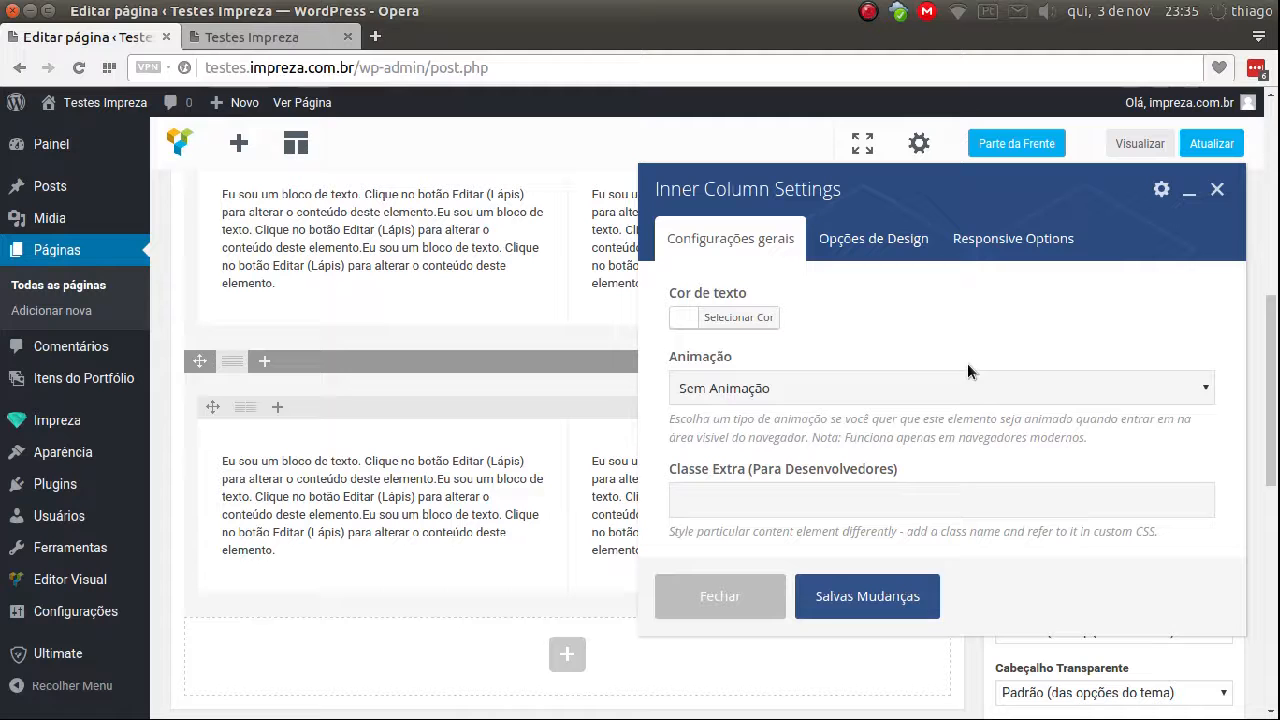
Step: Set the inner column's background colour to black #000000 in its design options and save the column settings
scroll(813, 391, "down", 3)
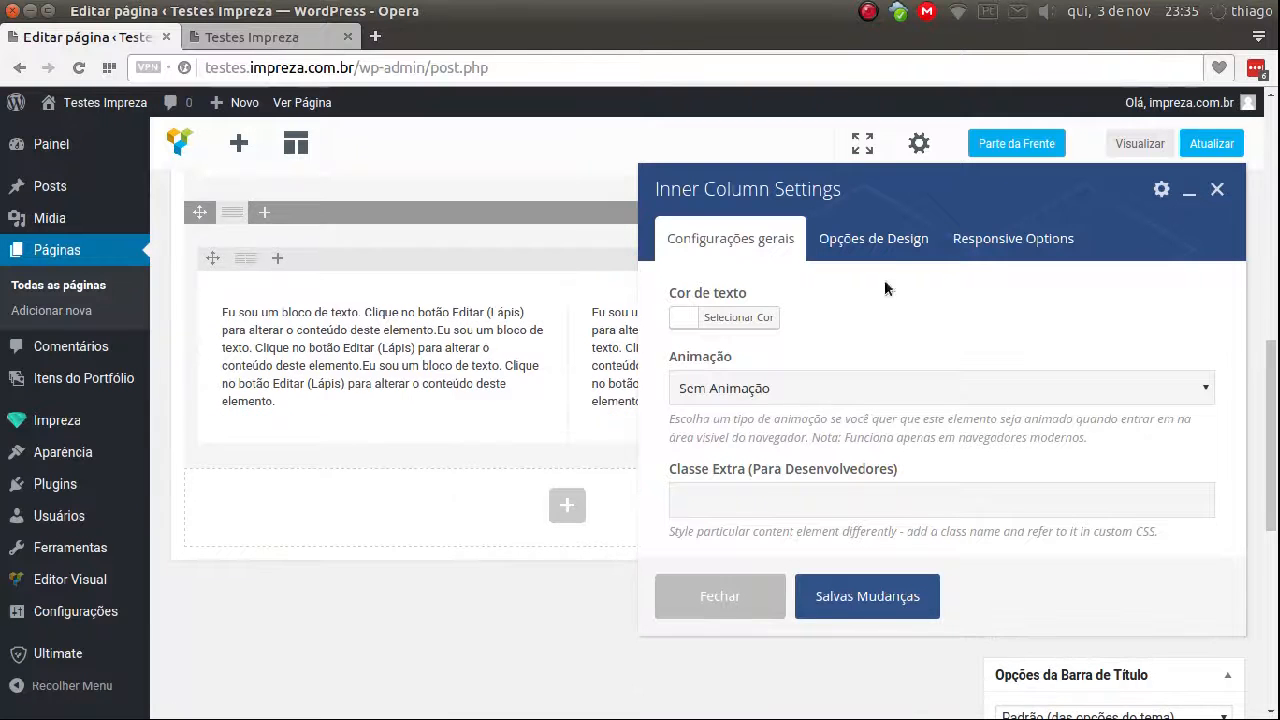
left_click(897, 246)
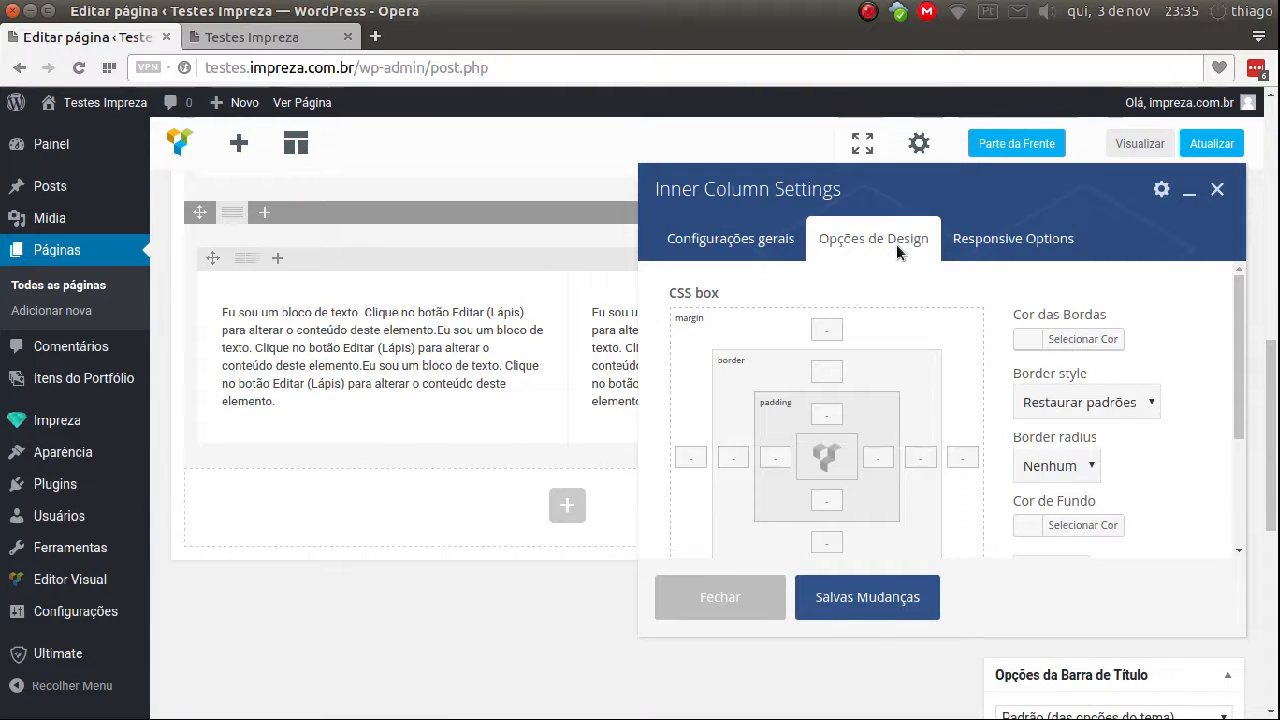
left_click(1078, 525)
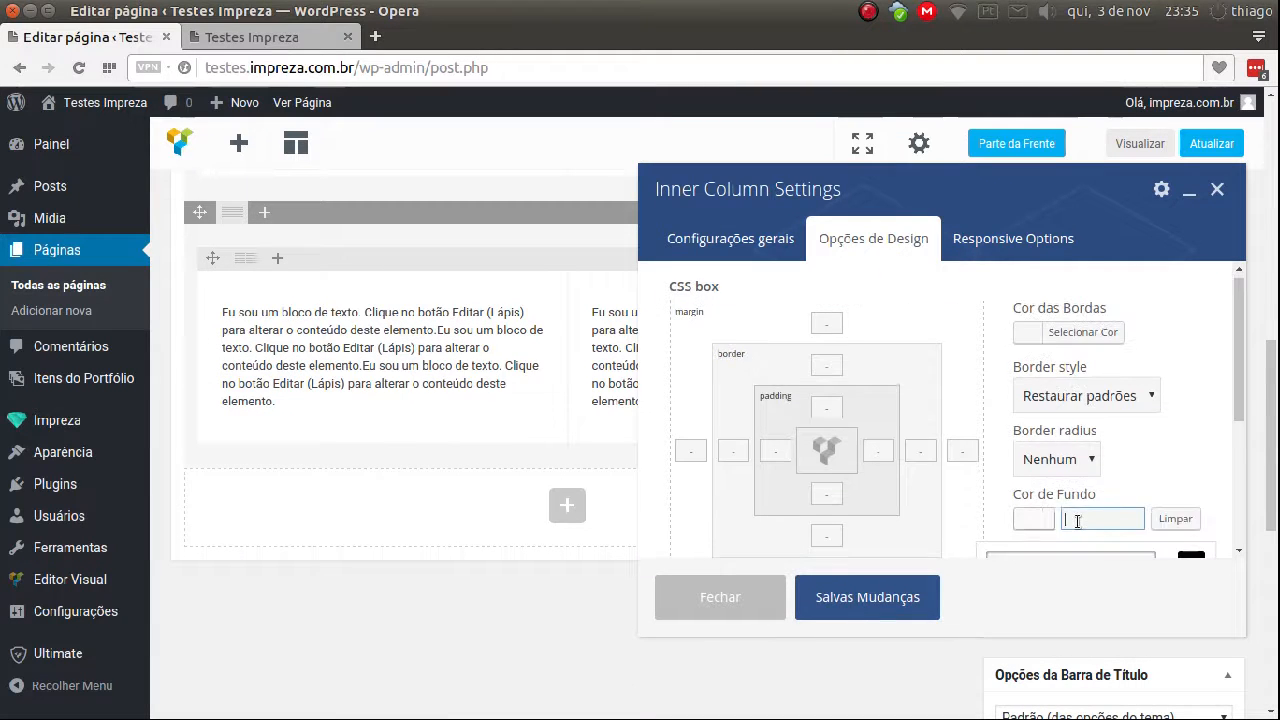
scroll(1175, 438, "down", 3)
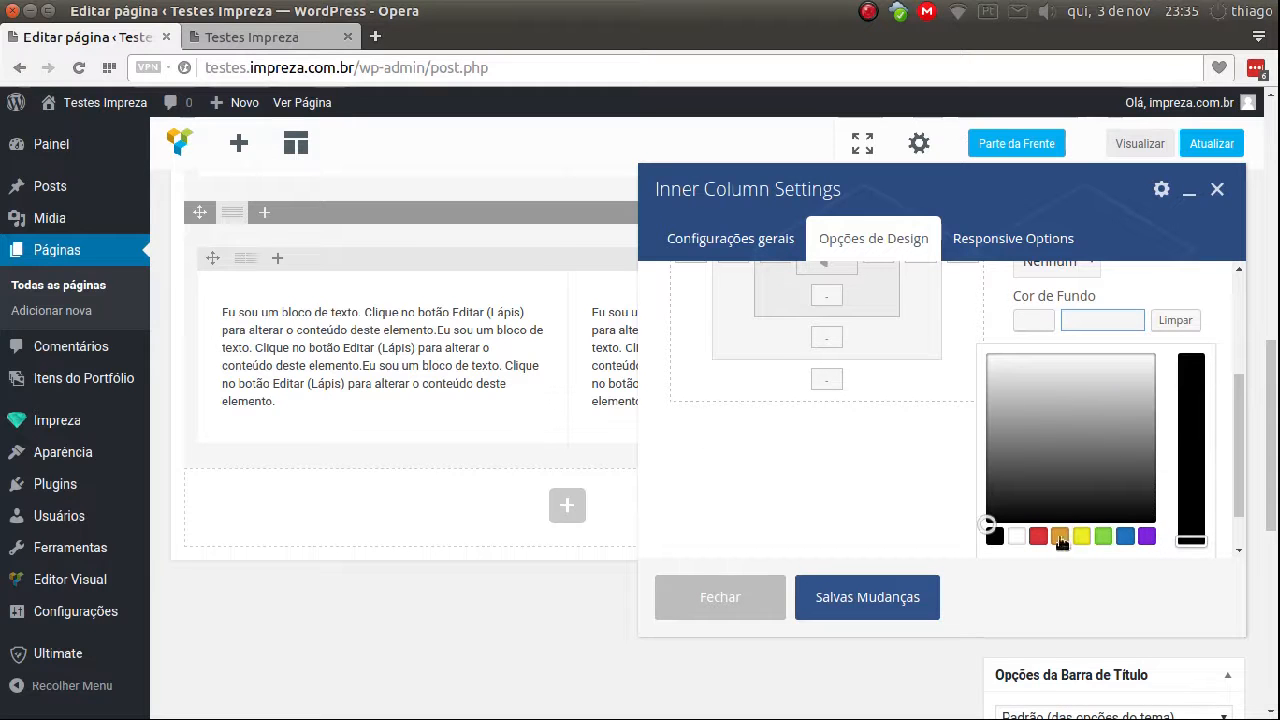
left_click(996, 537)
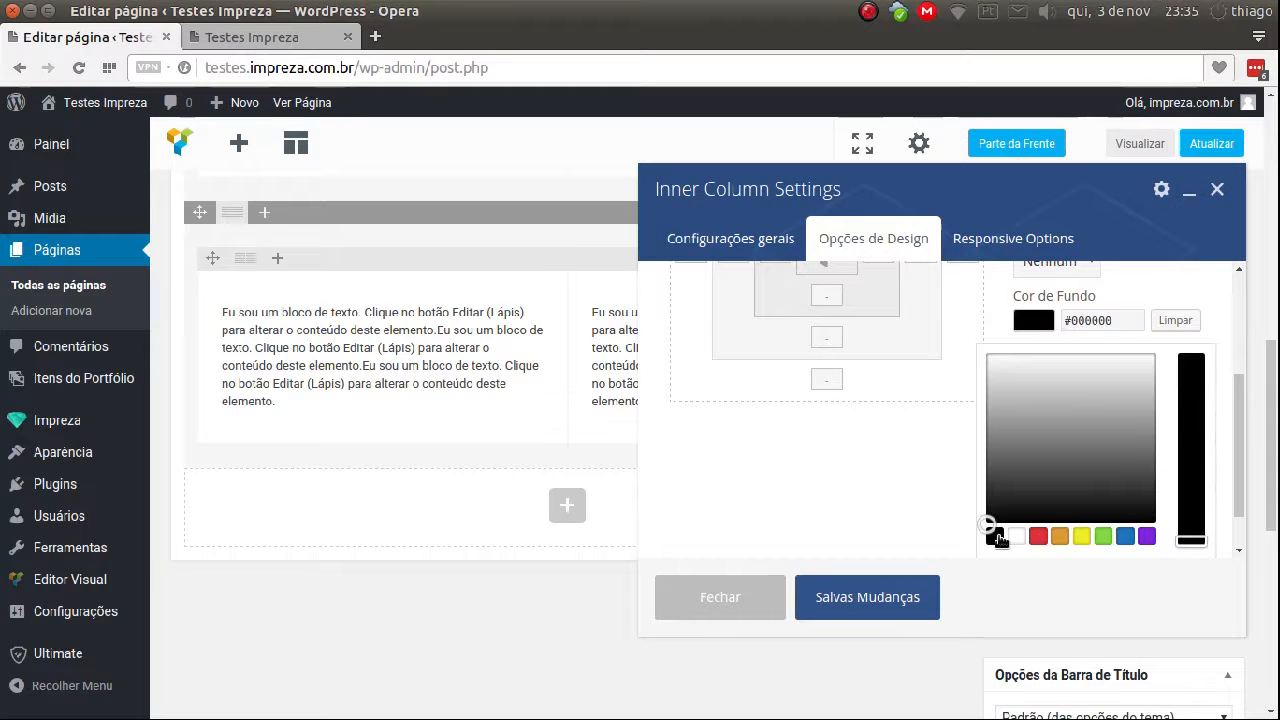
left_click(1152, 303)
left_click(868, 600)
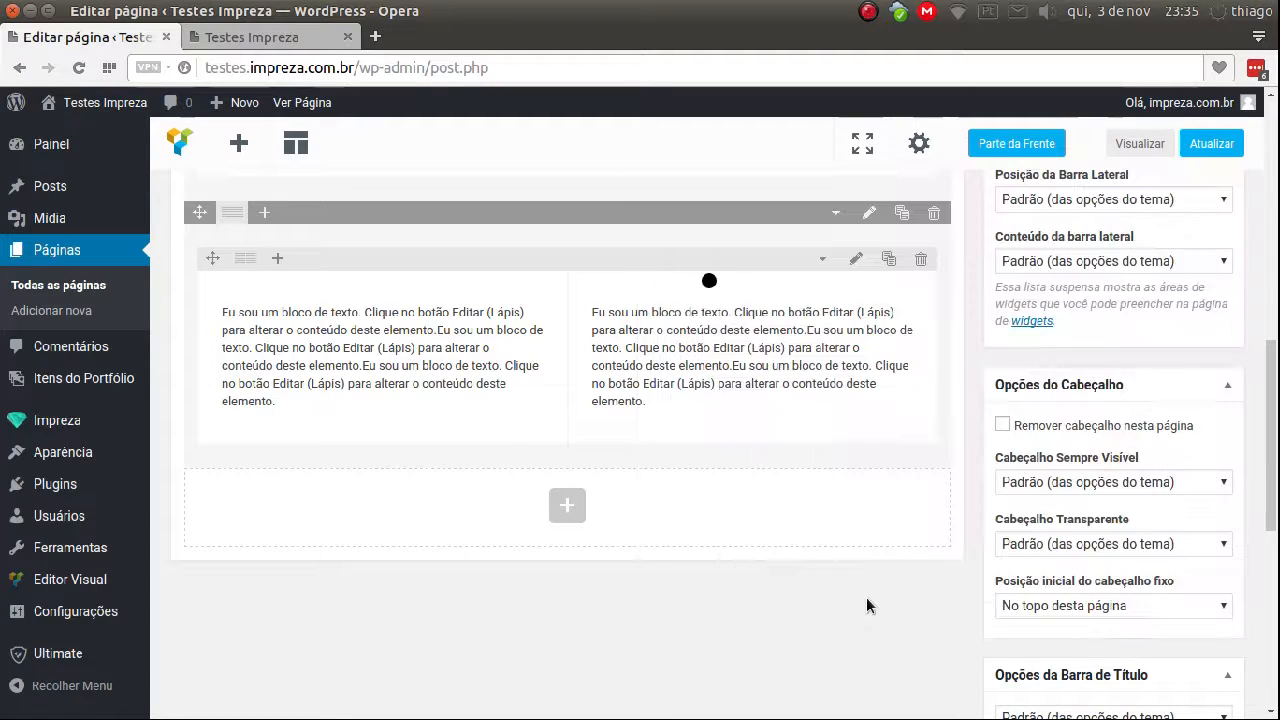
Step: Preview the updated page and examine the right column's background and text colours in the second row
mouse_move(709, 283)
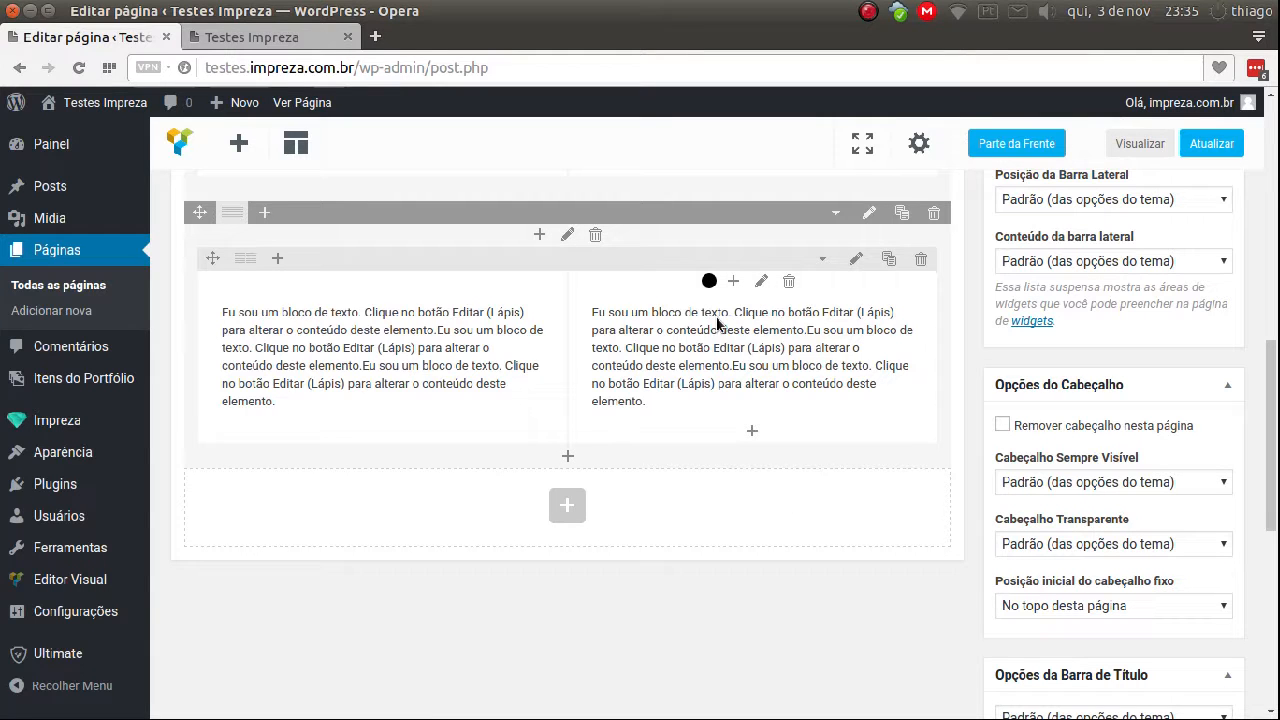
mouse_move(804, 360)
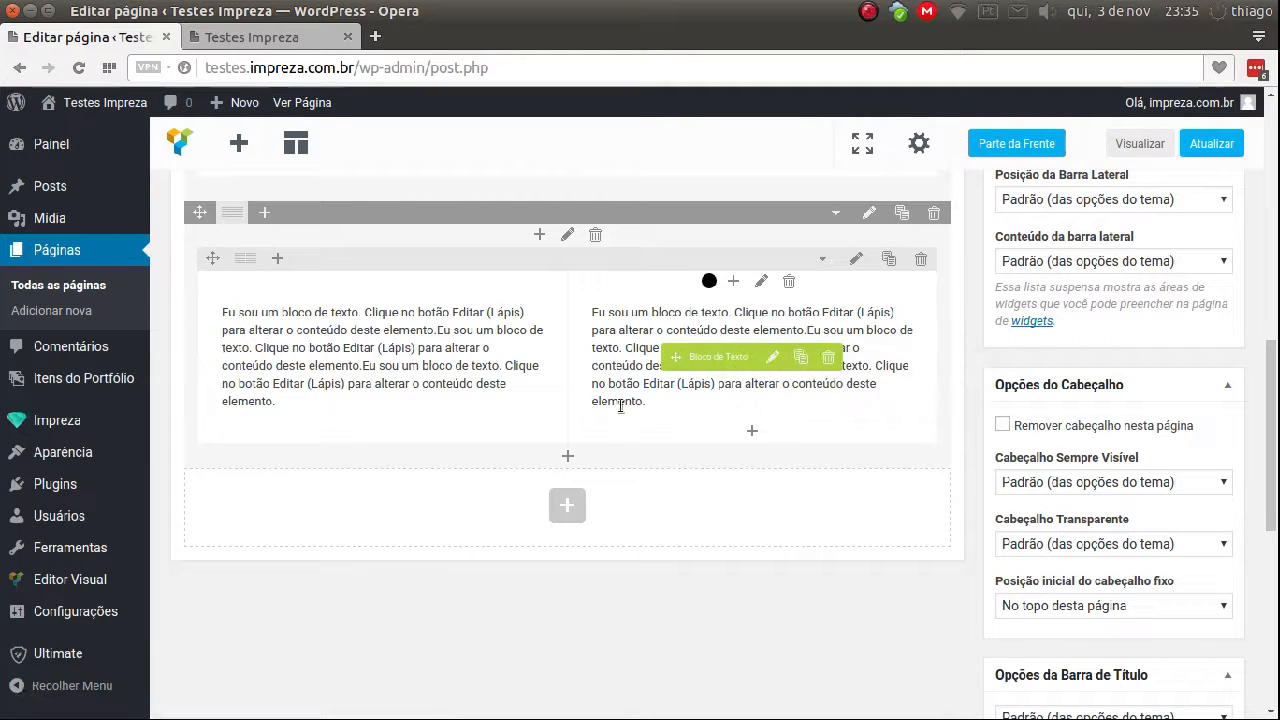
scroll(620, 412, "up", 3)
scroll(624, 418, "up", 2)
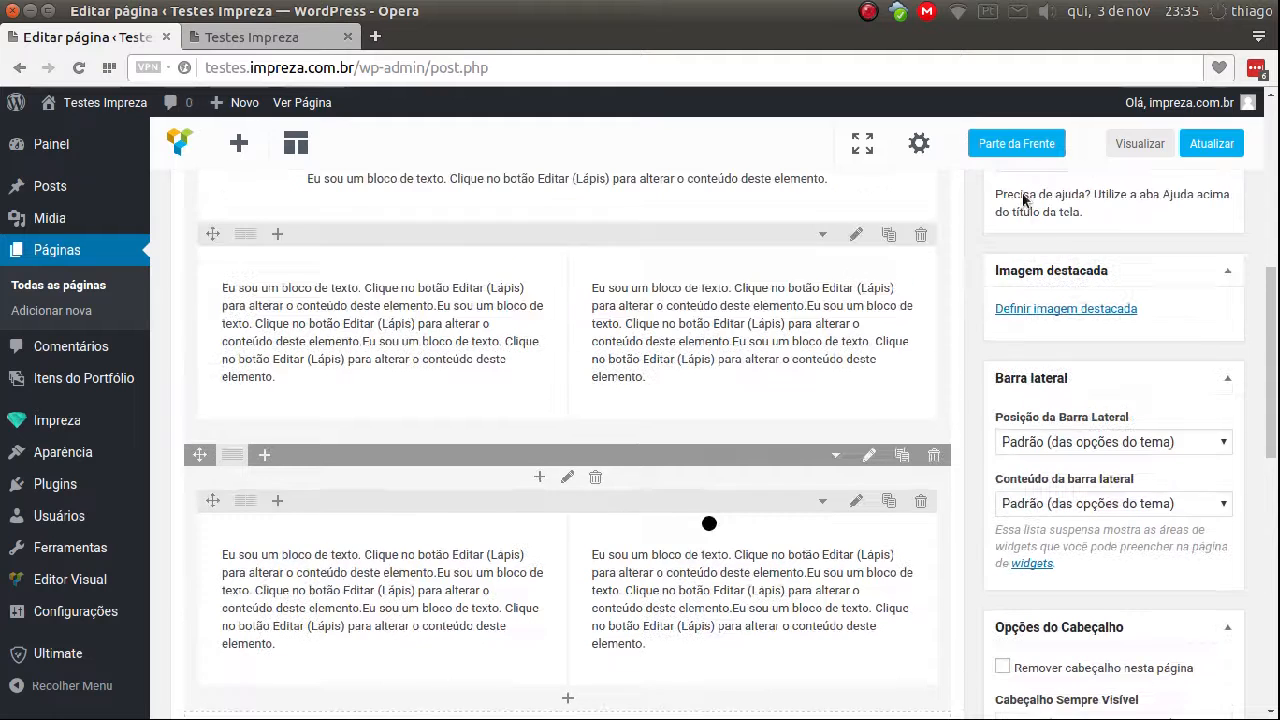
left_click(1130, 150)
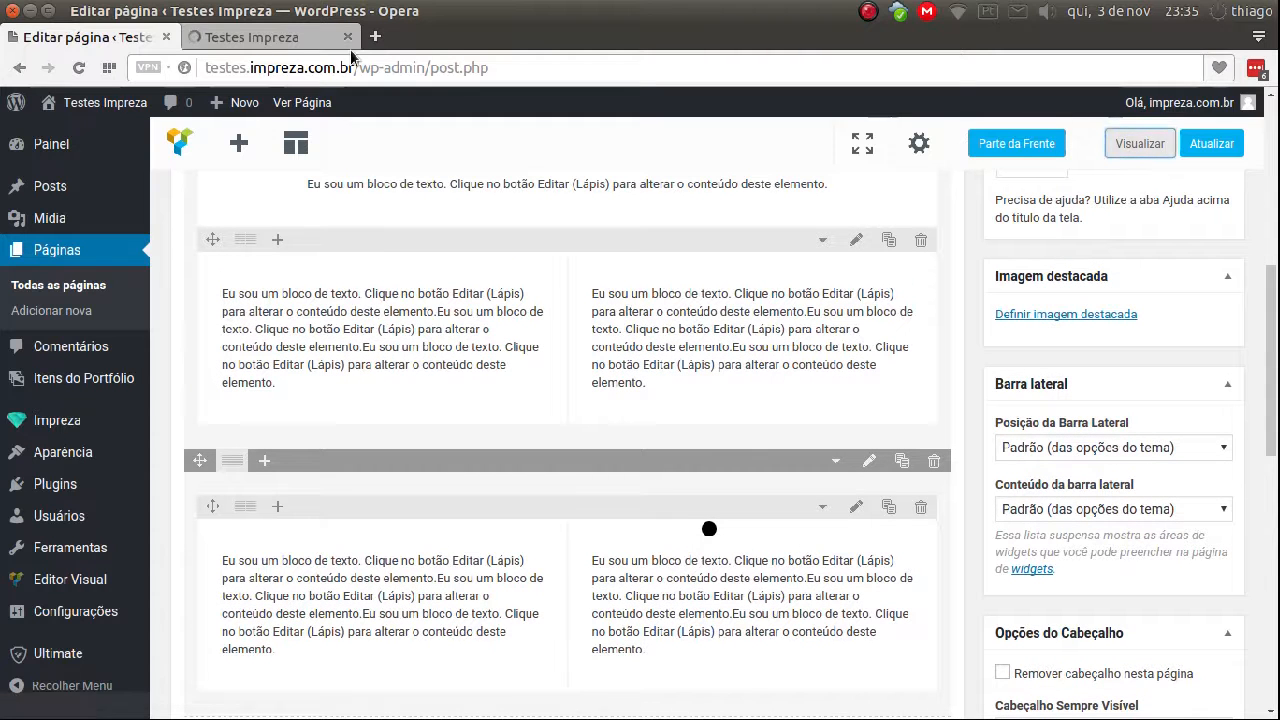
left_click(293, 40)
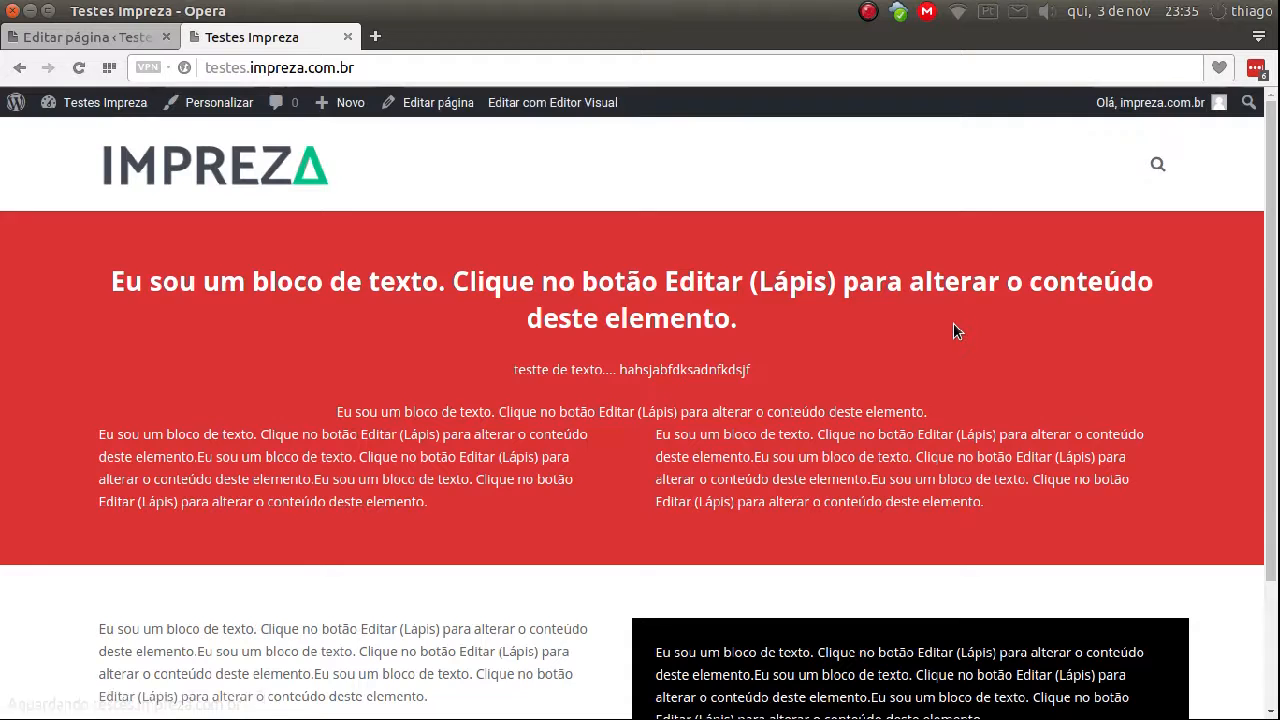
scroll(953, 332, "down", 3)
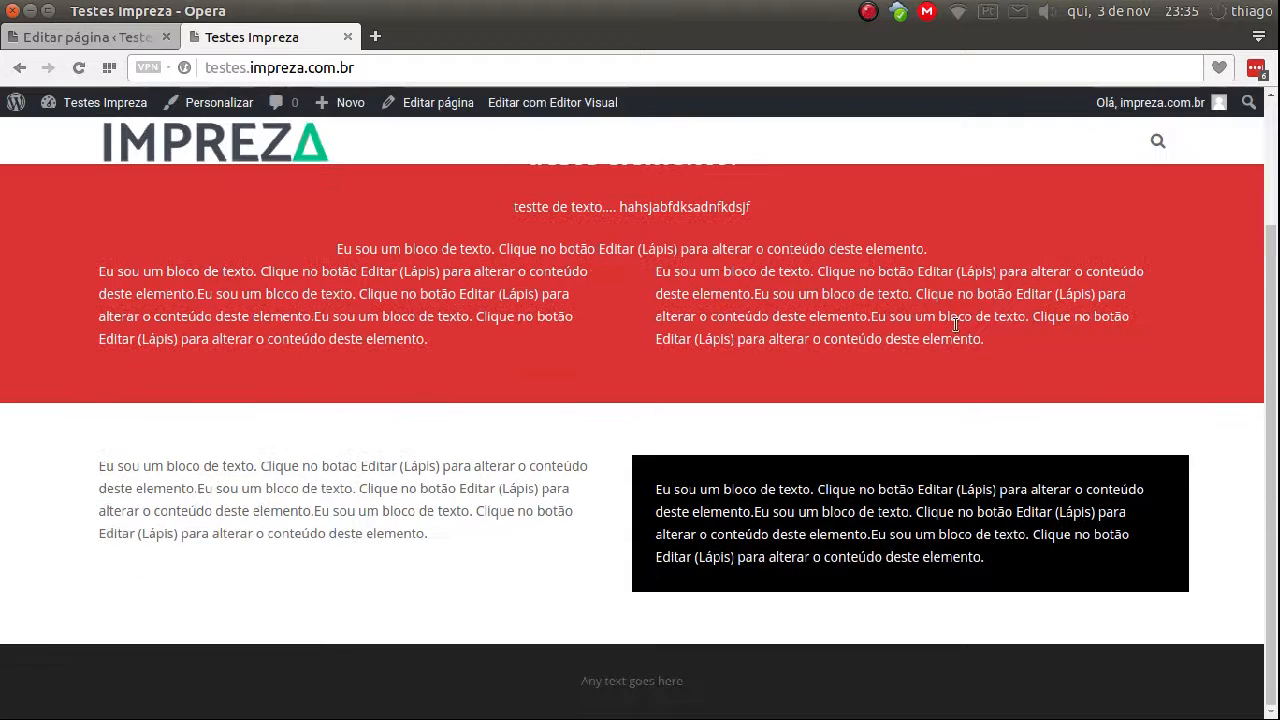
double_click(976, 560)
left_click(817, 529)
scroll(600, 433, "up", 3)
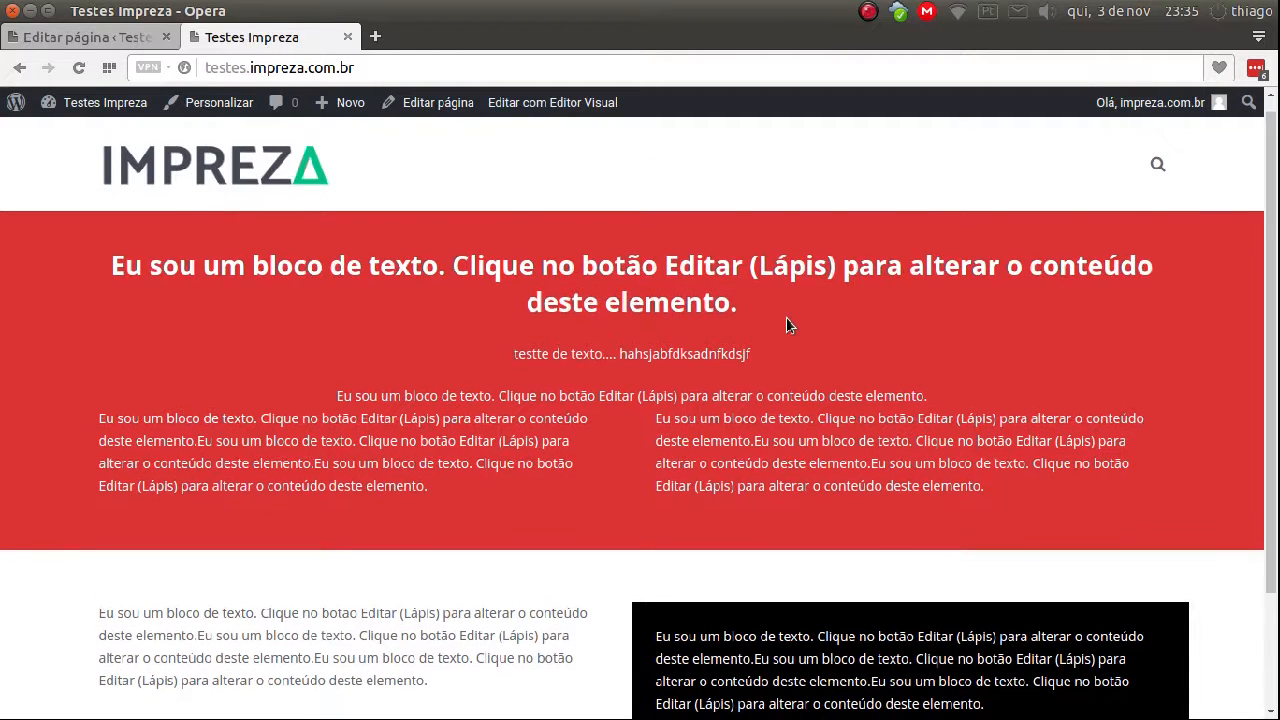
Step: Examine the spacing between the centred text and the two text columns in the red row of the preview, comparing it with the editor layout
scroll(790, 330, "down", 3)
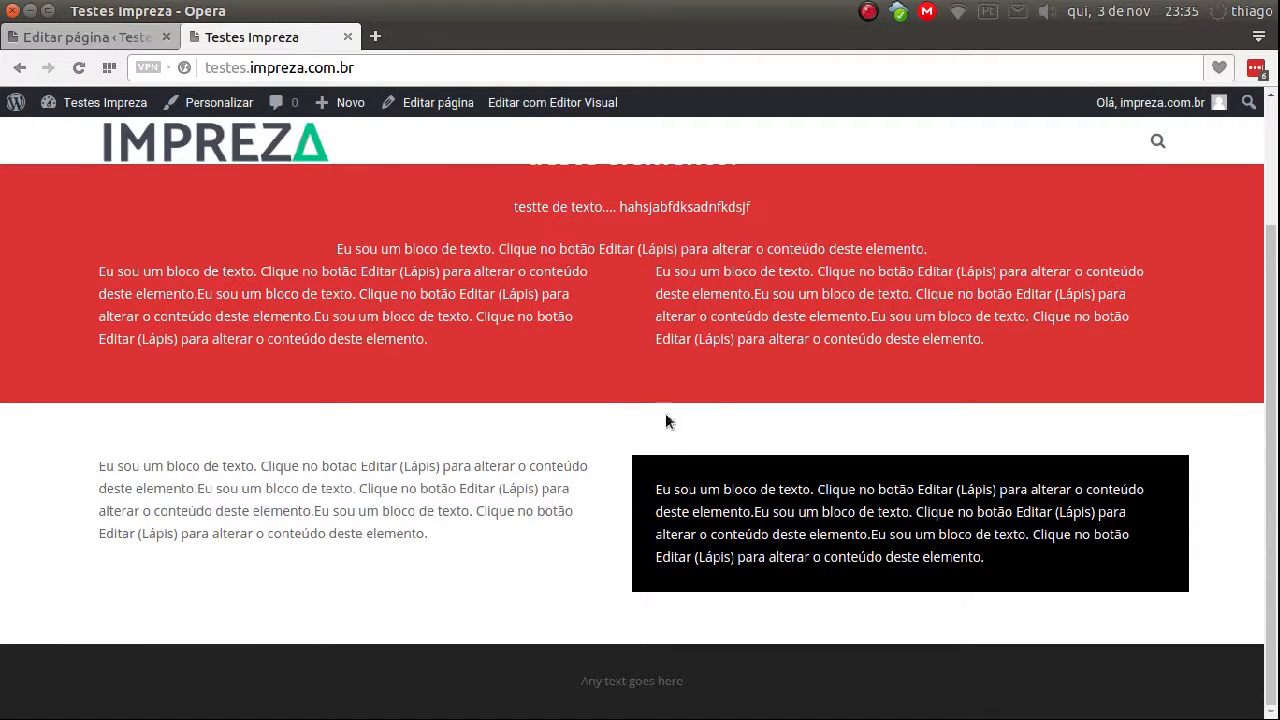
scroll(668, 421, "up", 2)
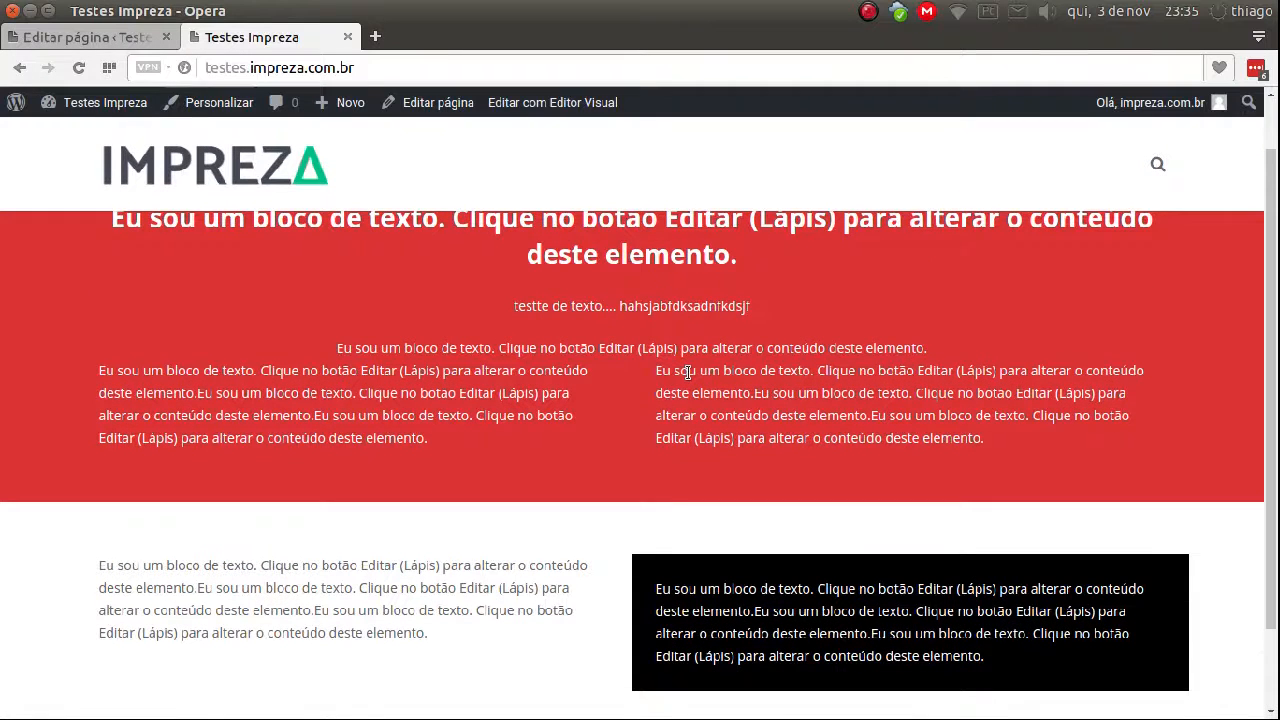
left_click_drag(410, 348, 820, 349)
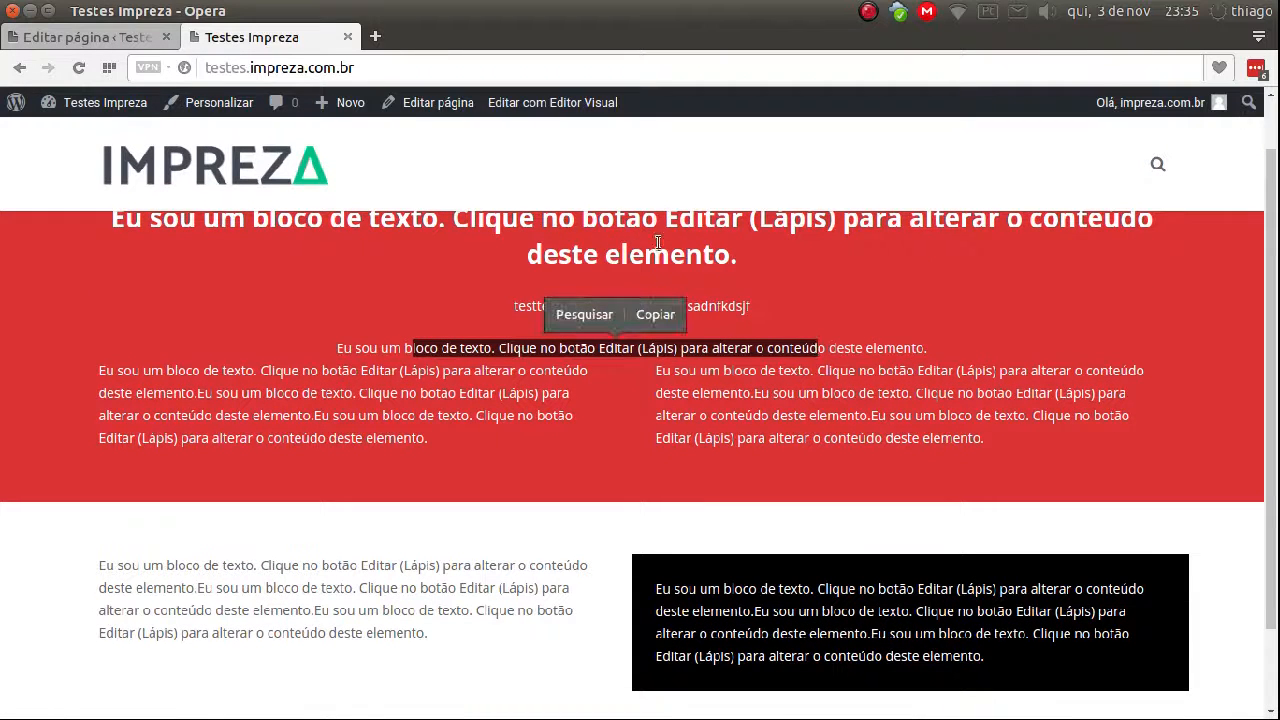
left_click(727, 245)
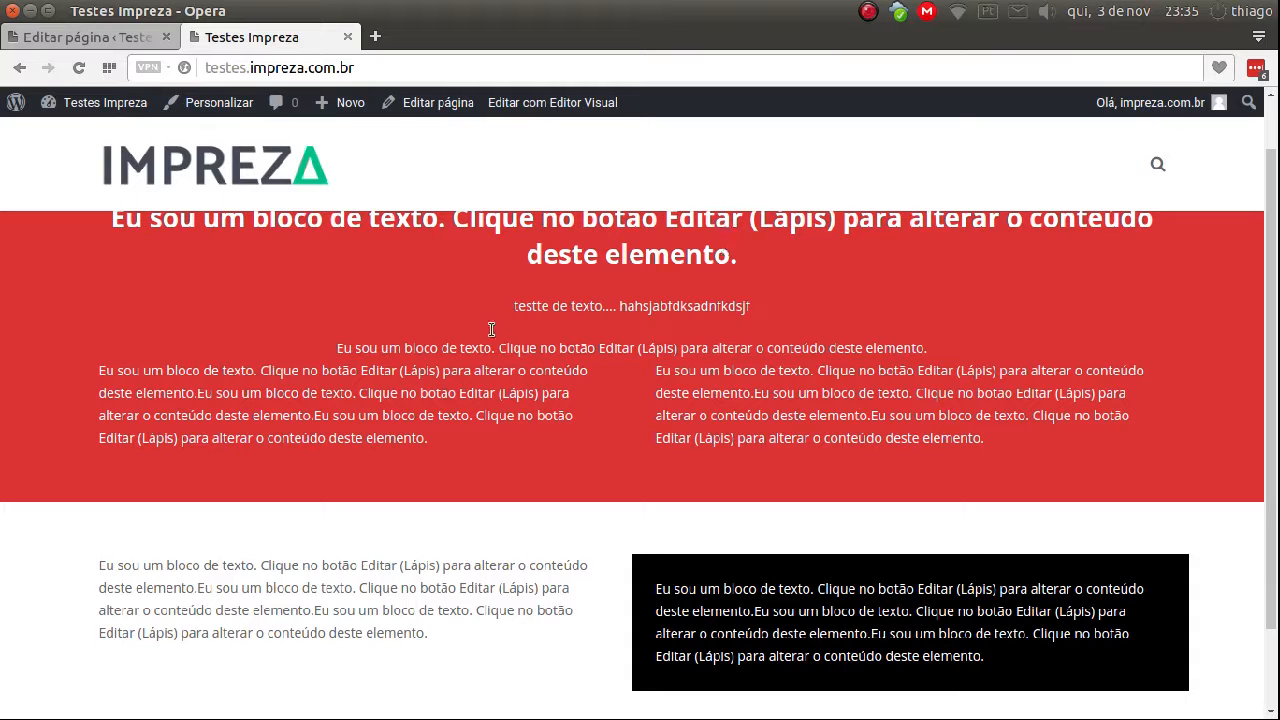
left_click(114, 38)
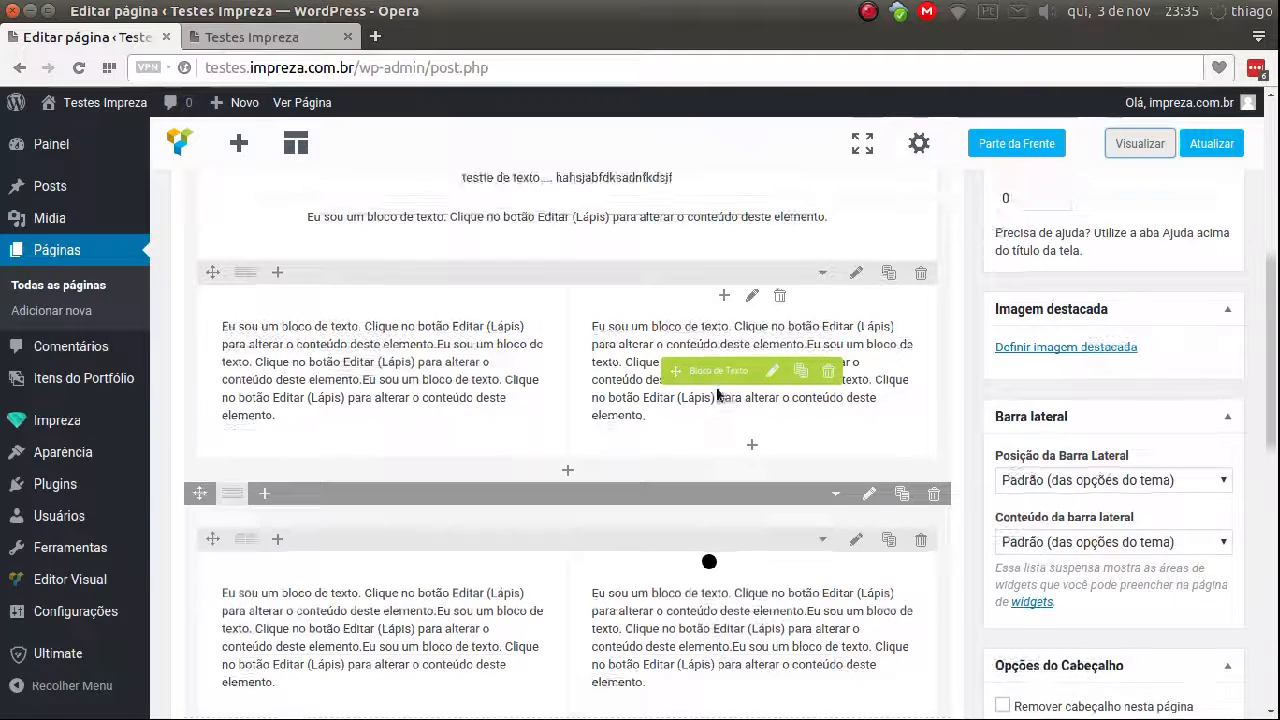
scroll(717, 395, "up", 3)
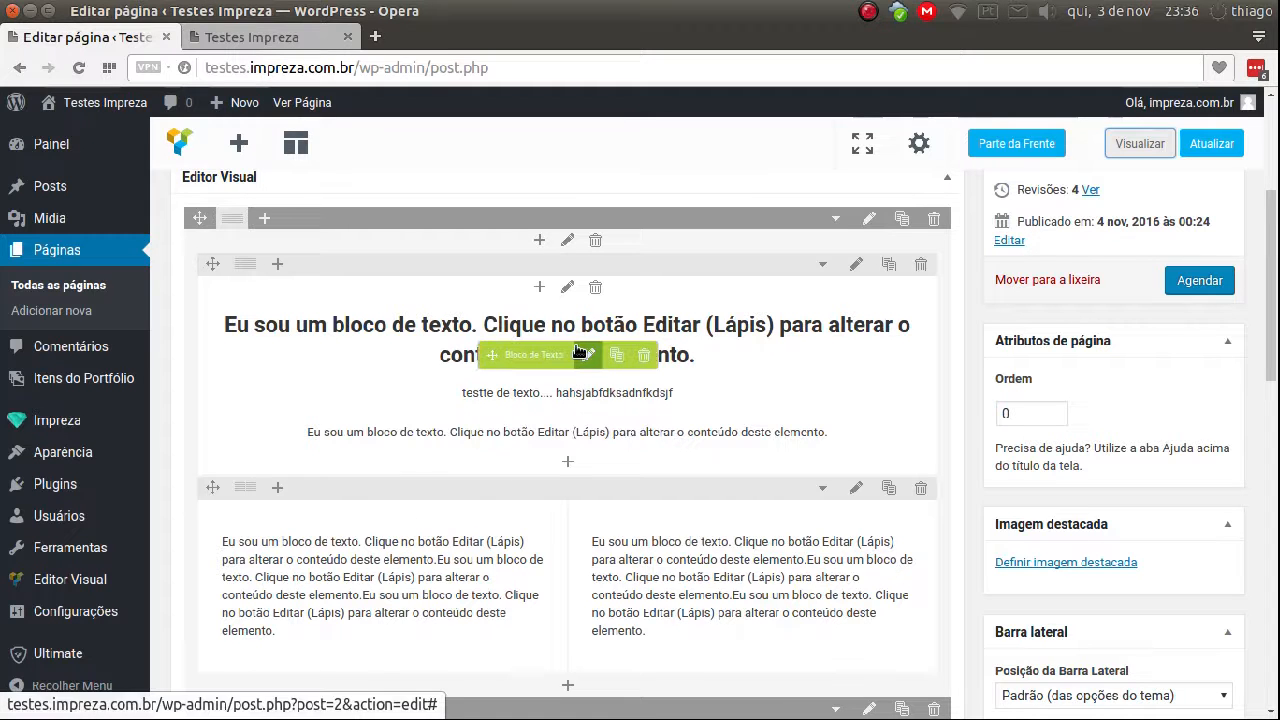
left_click(273, 36)
left_click_drag(580, 348, 740, 398)
left_click(740, 398)
left_click_drag(638, 348, 722, 378)
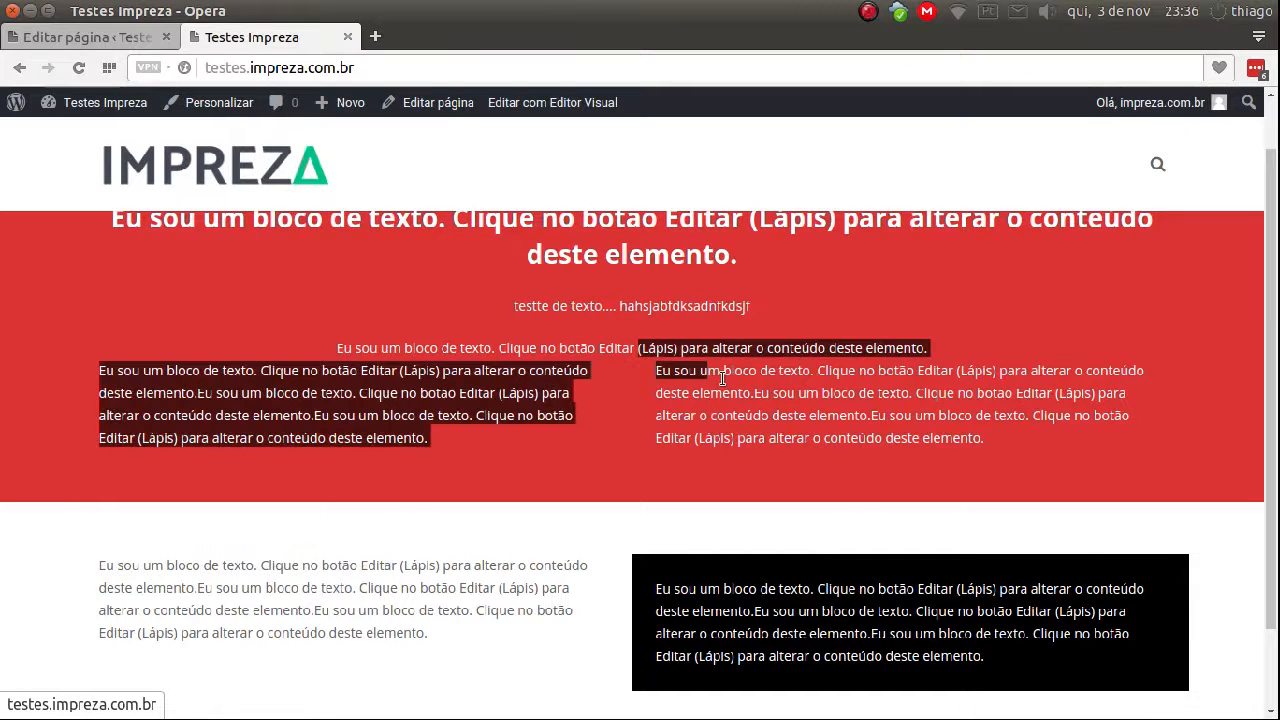
left_click(748, 390)
left_click_drag(650, 348, 810, 350)
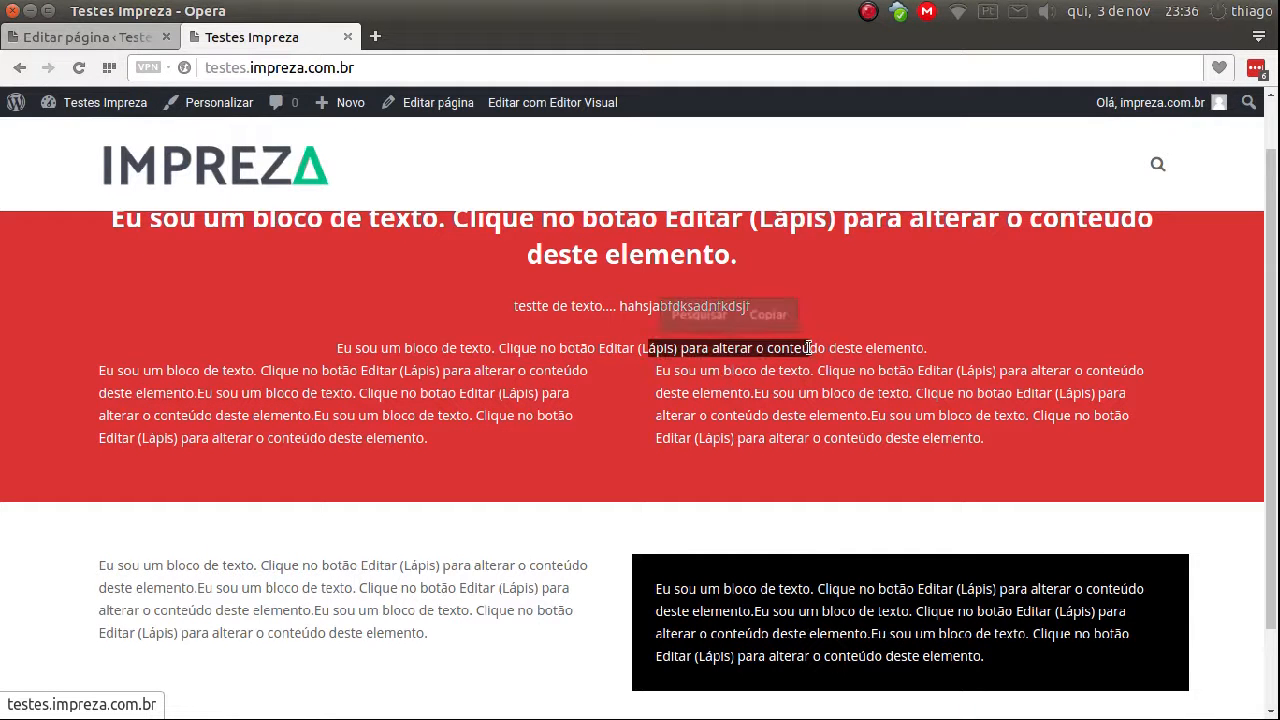
left_click_drag(688, 371, 872, 371)
Step: In the page editor, add an Espaço Vazio element with a height of 20px below the first row's centred text and save it
left_click(85, 37)
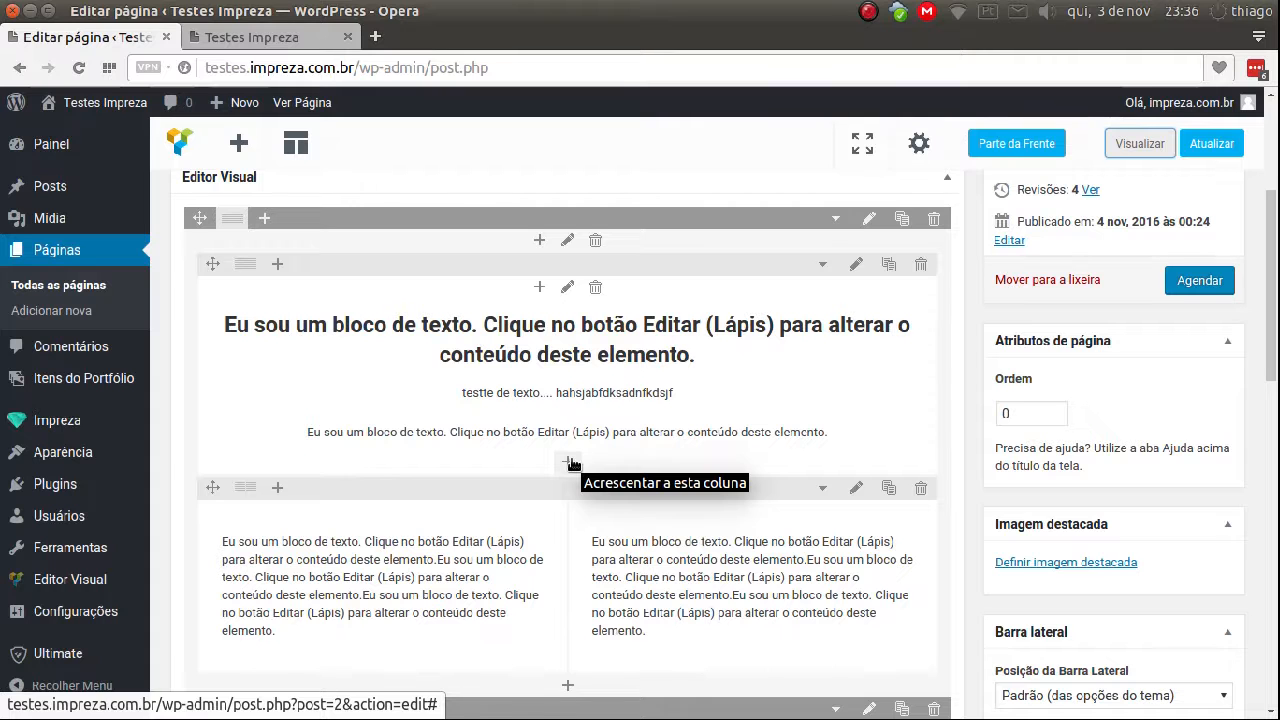
left_click(570, 463)
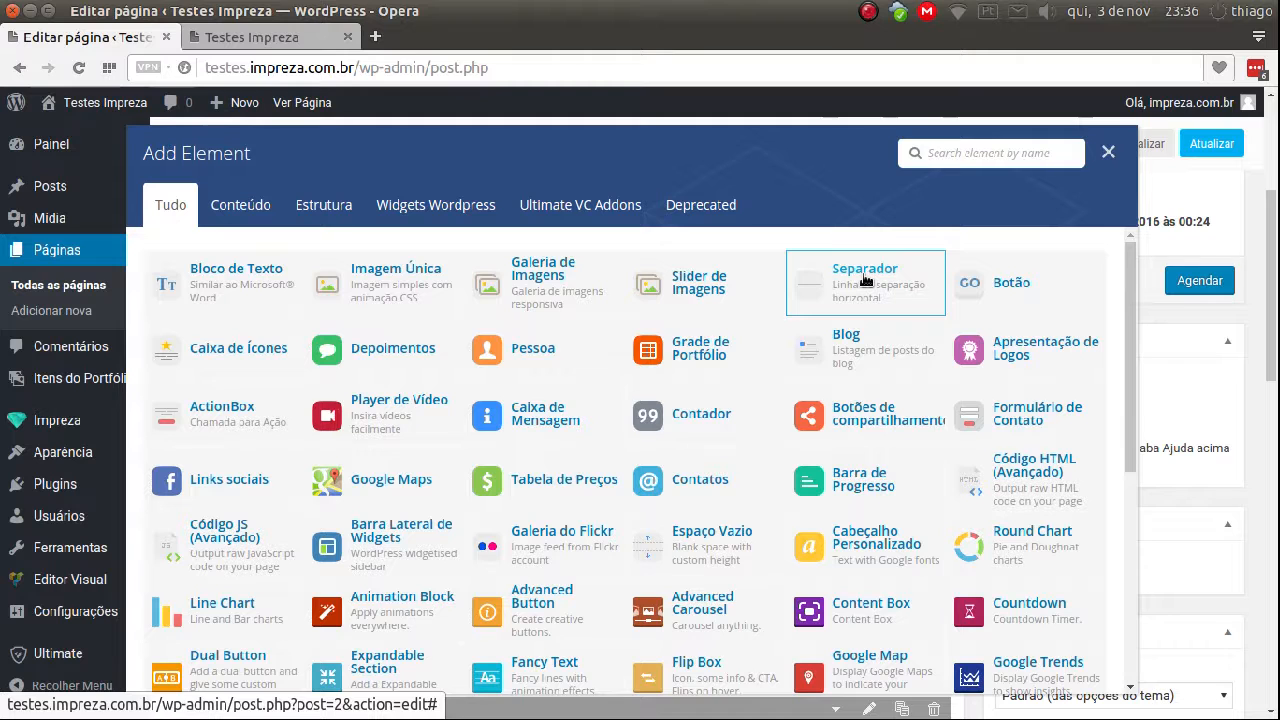
left_click(710, 545)
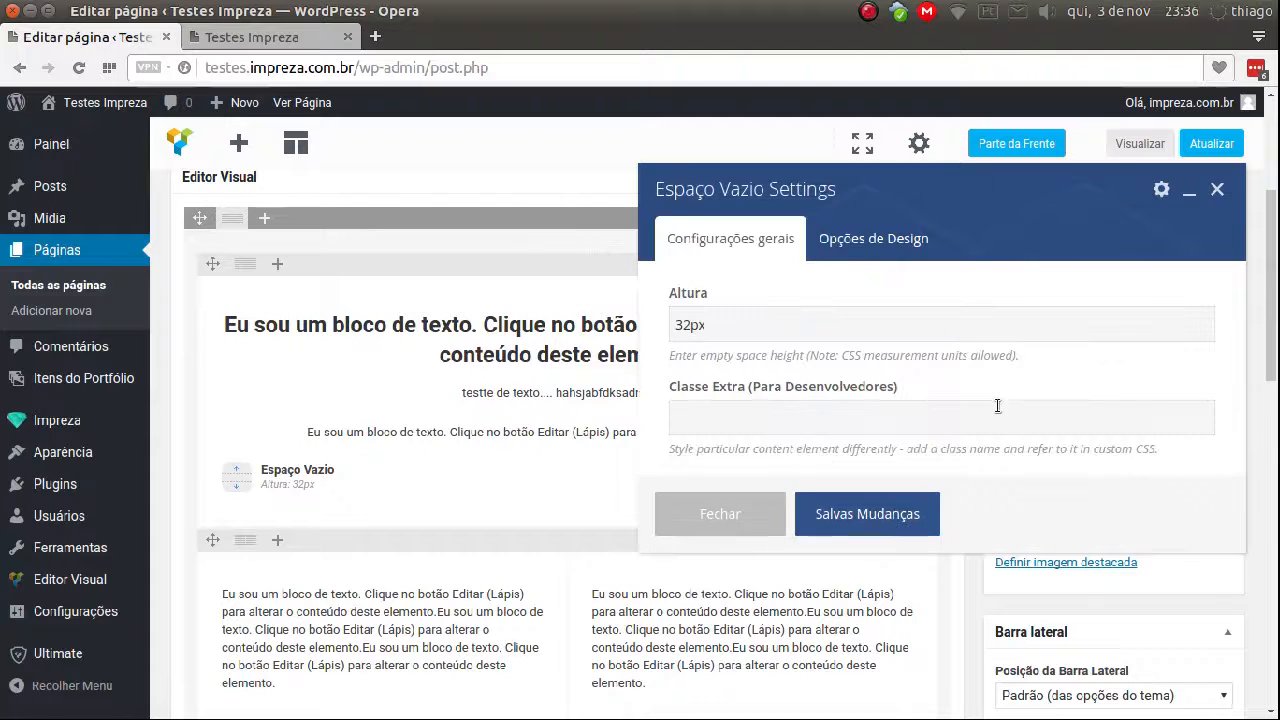
left_click_drag(689, 327, 662, 329)
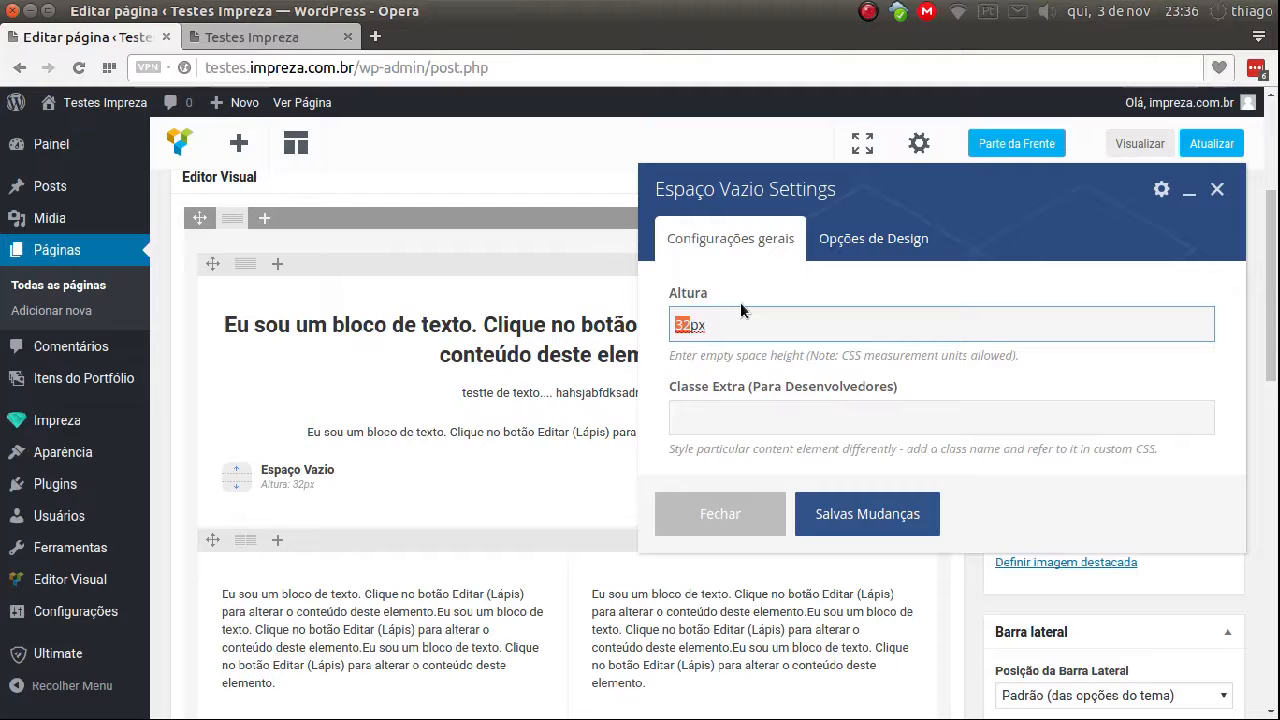
type("20")
left_click(876, 520)
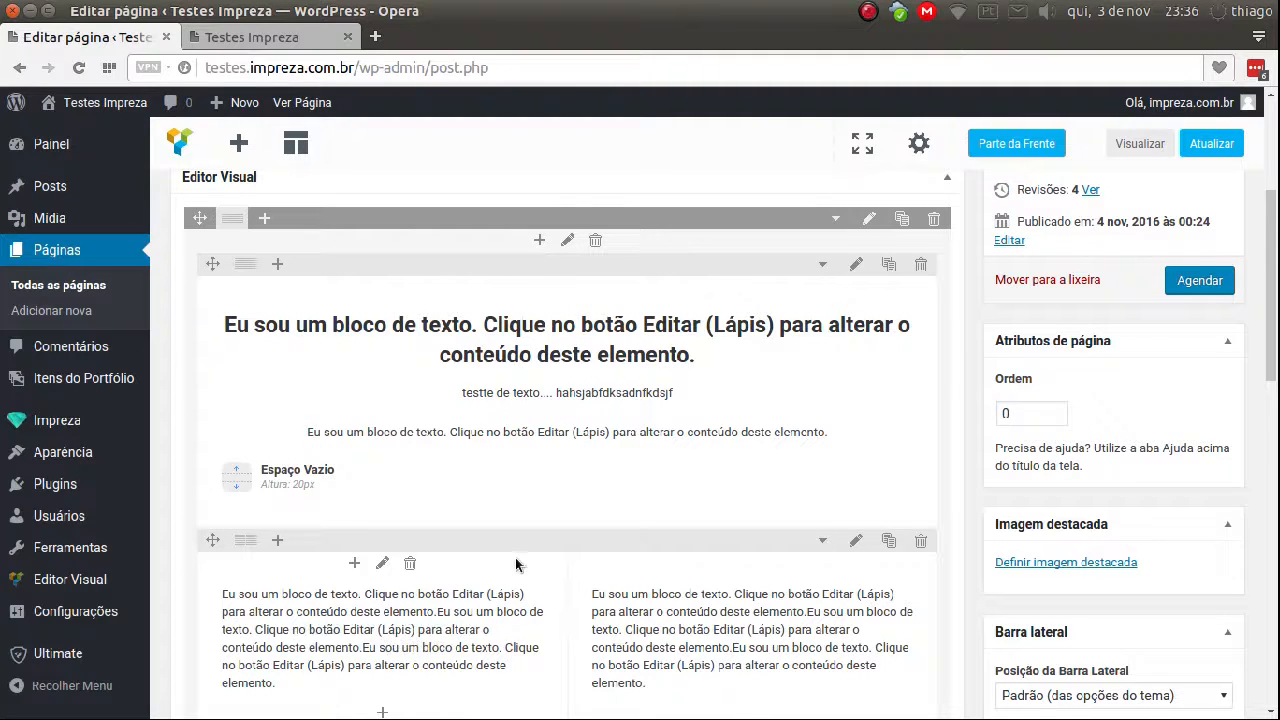
Step: Preview the updated page and examine the gap between the centred text and the two columns in the red row
left_click(1140, 143)
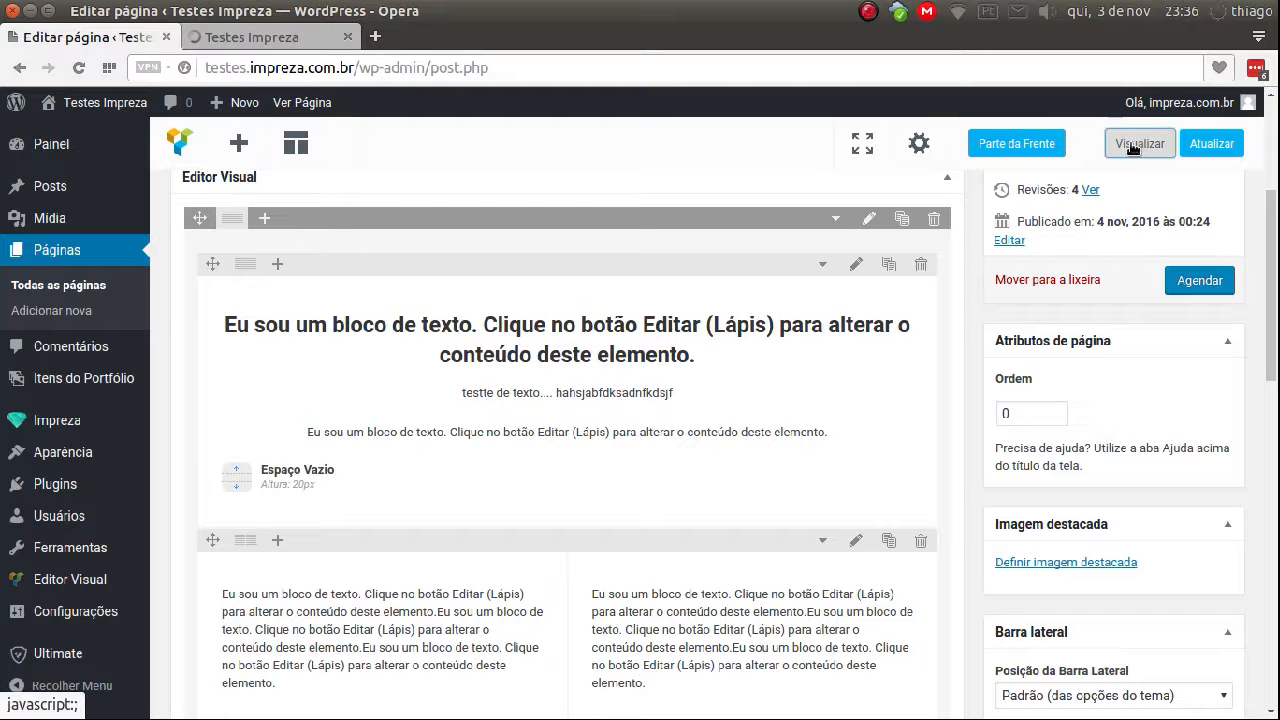
left_click(252, 37)
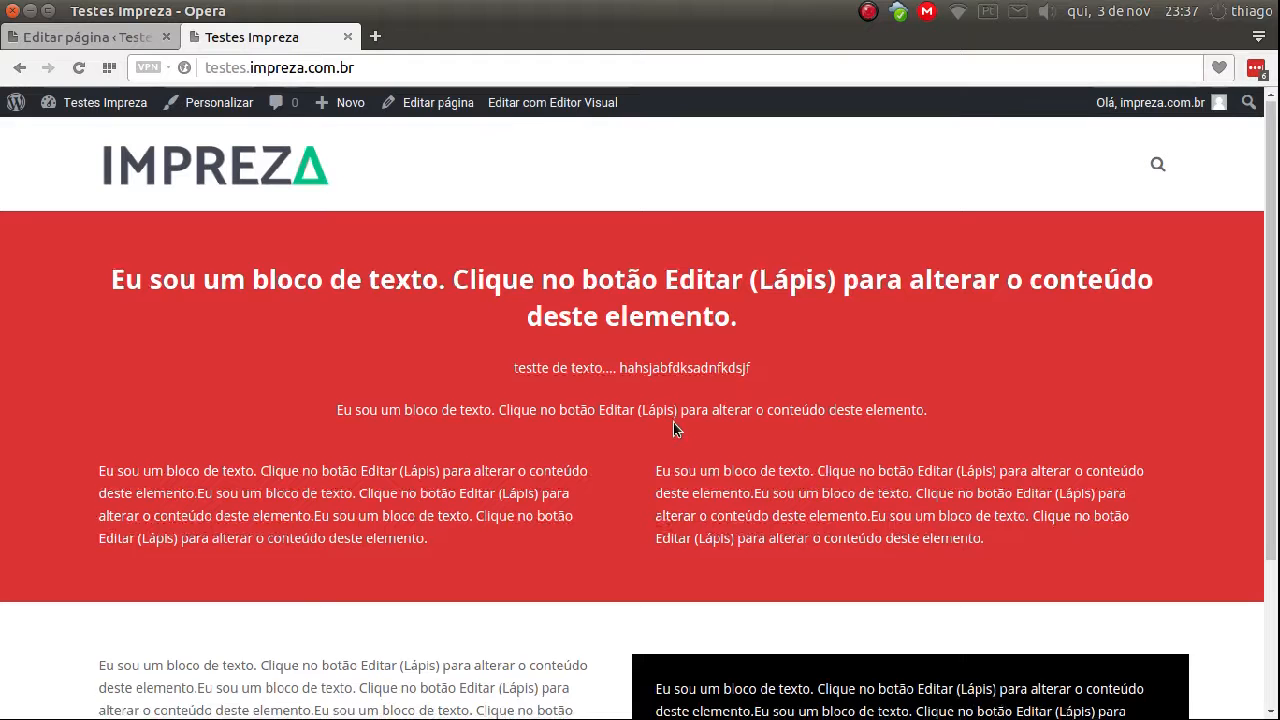
scroll(673, 422, "down", 2)
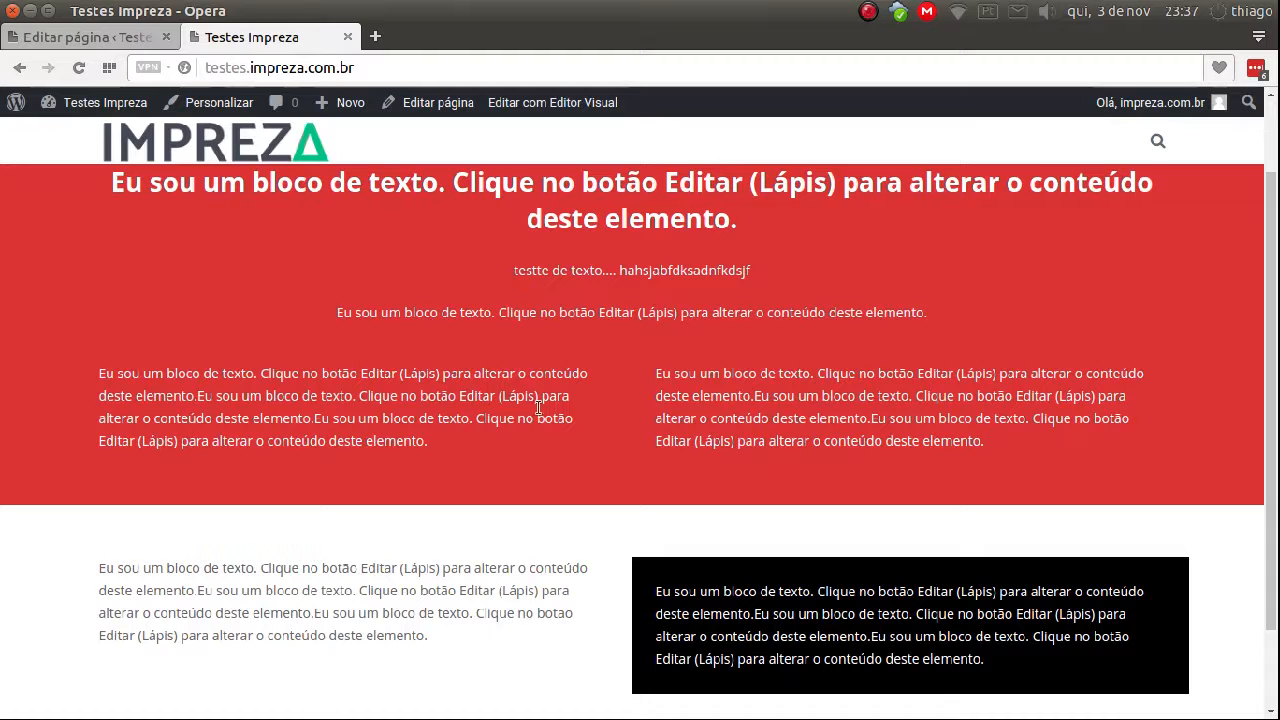
Step: Return to the page editor and delete the Espaço Vazio element from the first row
left_click(95, 39)
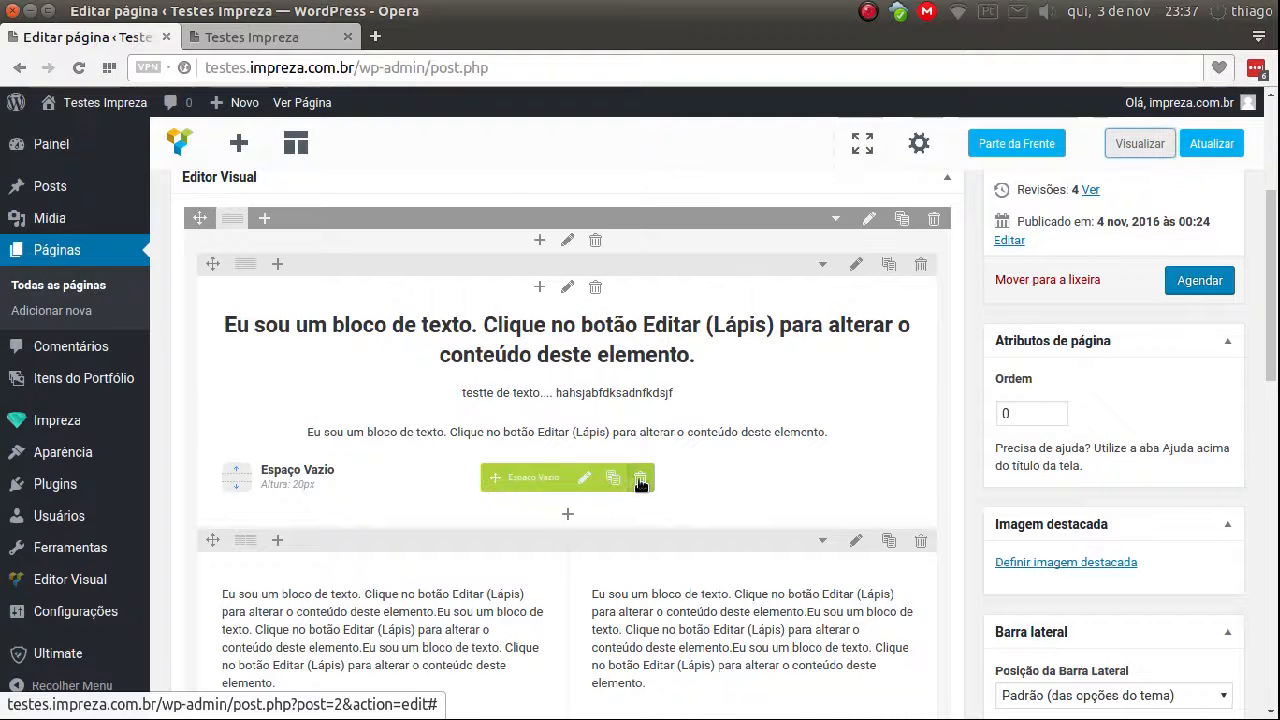
left_click(641, 479)
left_click(774, 230)
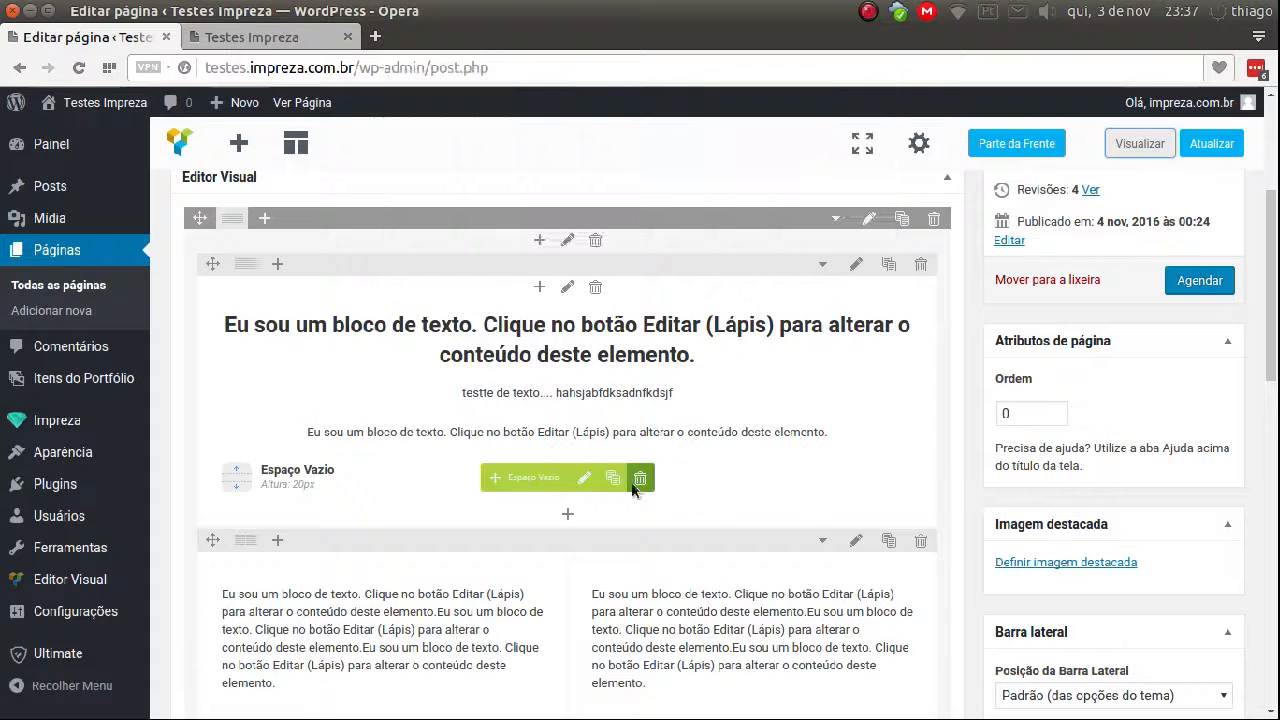
Step: Add a Separador below the first row's centred text with type Invisível and size Médio, and save its settings
left_click(567, 465)
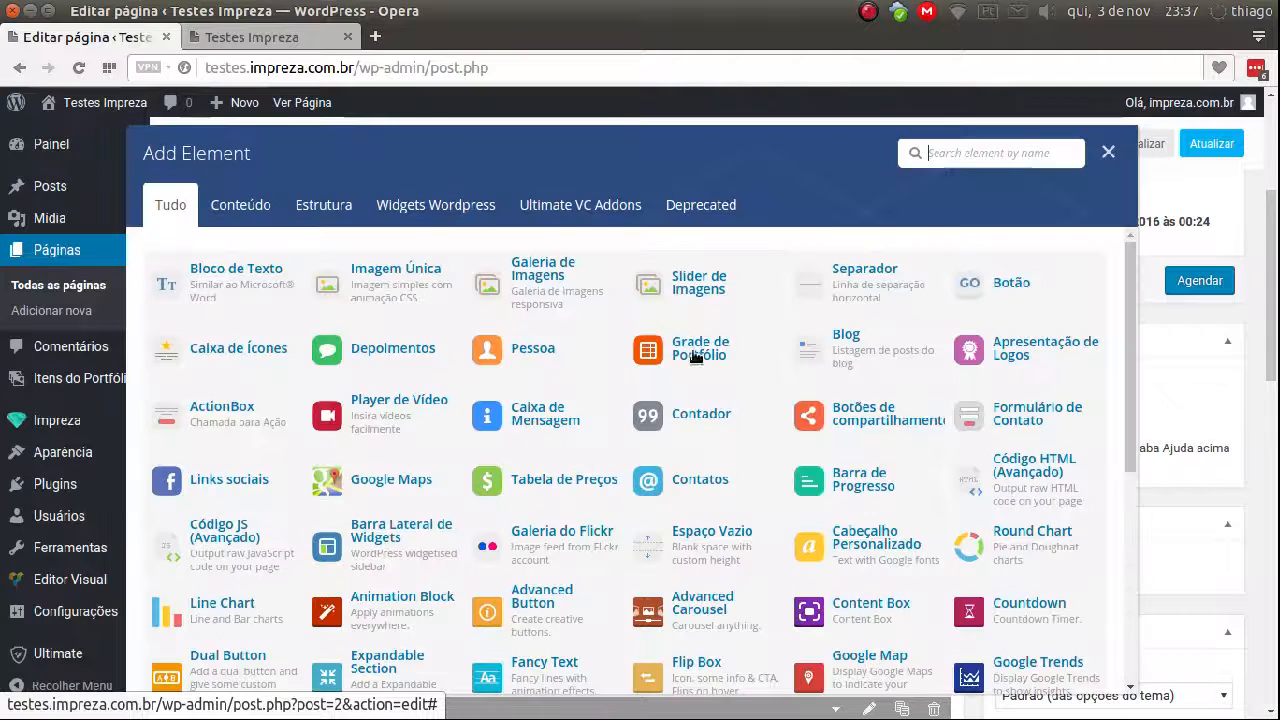
left_click(854, 280)
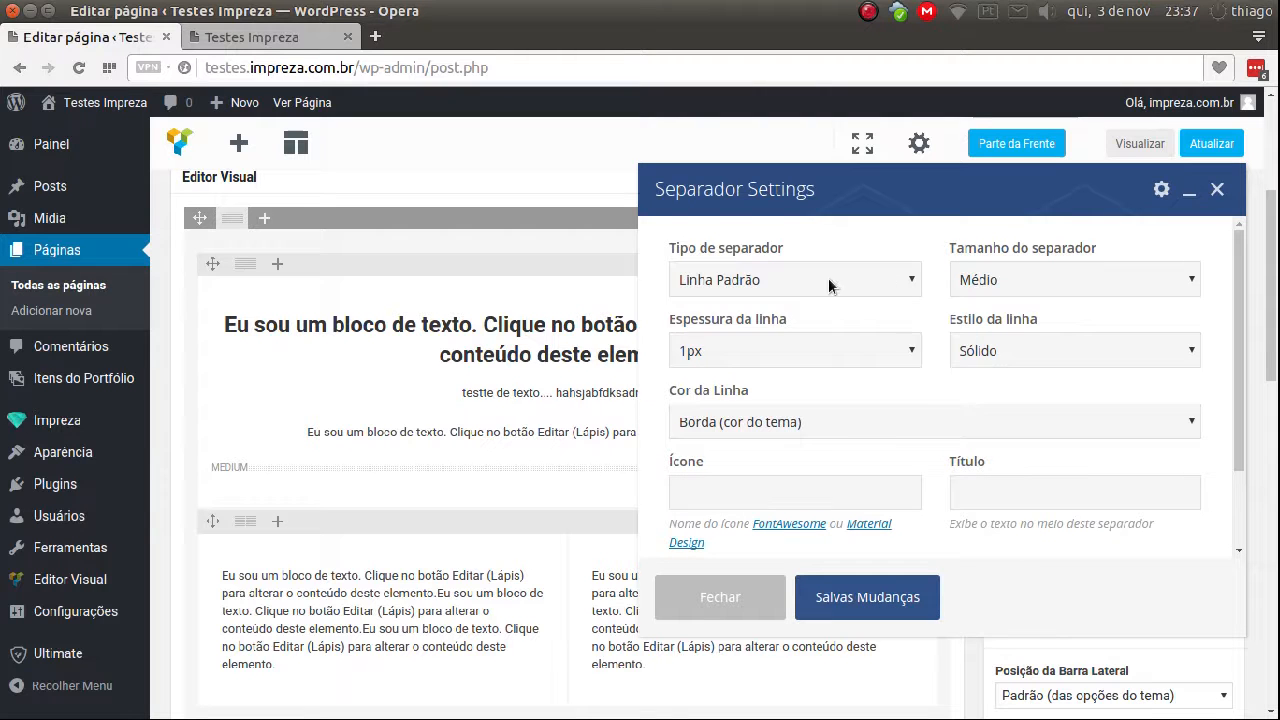
left_click(828, 280)
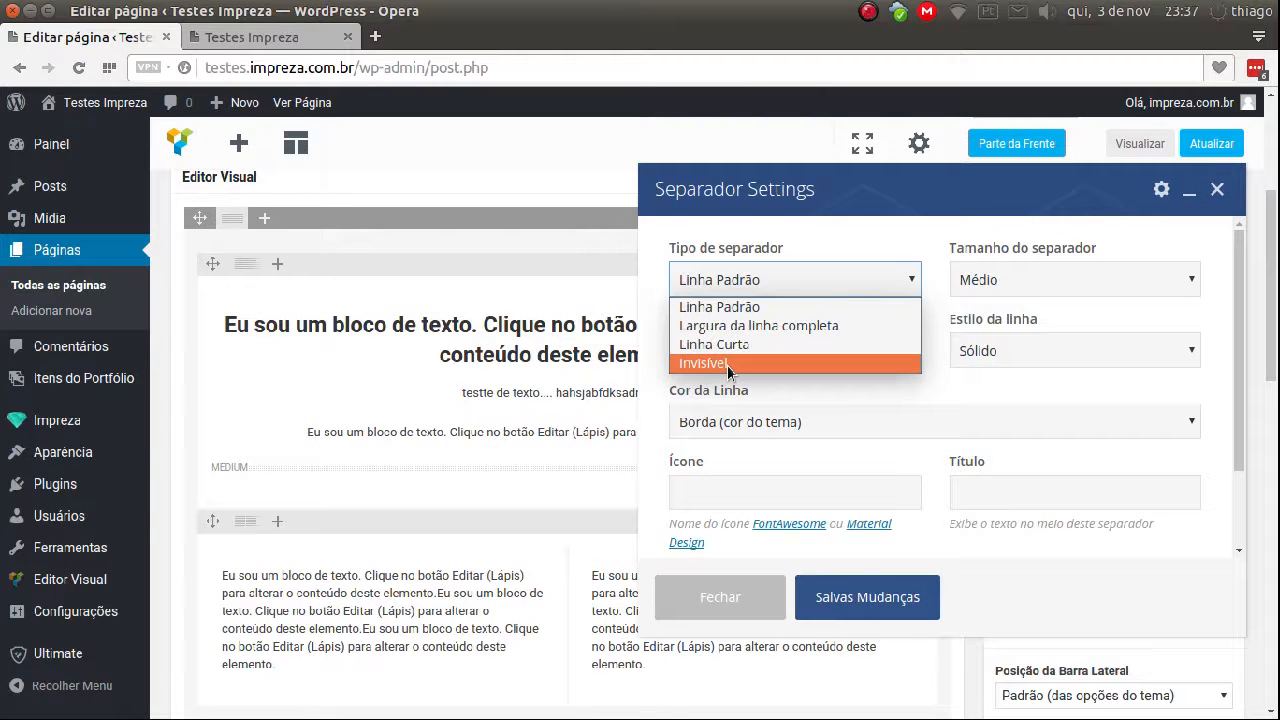
left_click(727, 365)
left_click(1005, 280)
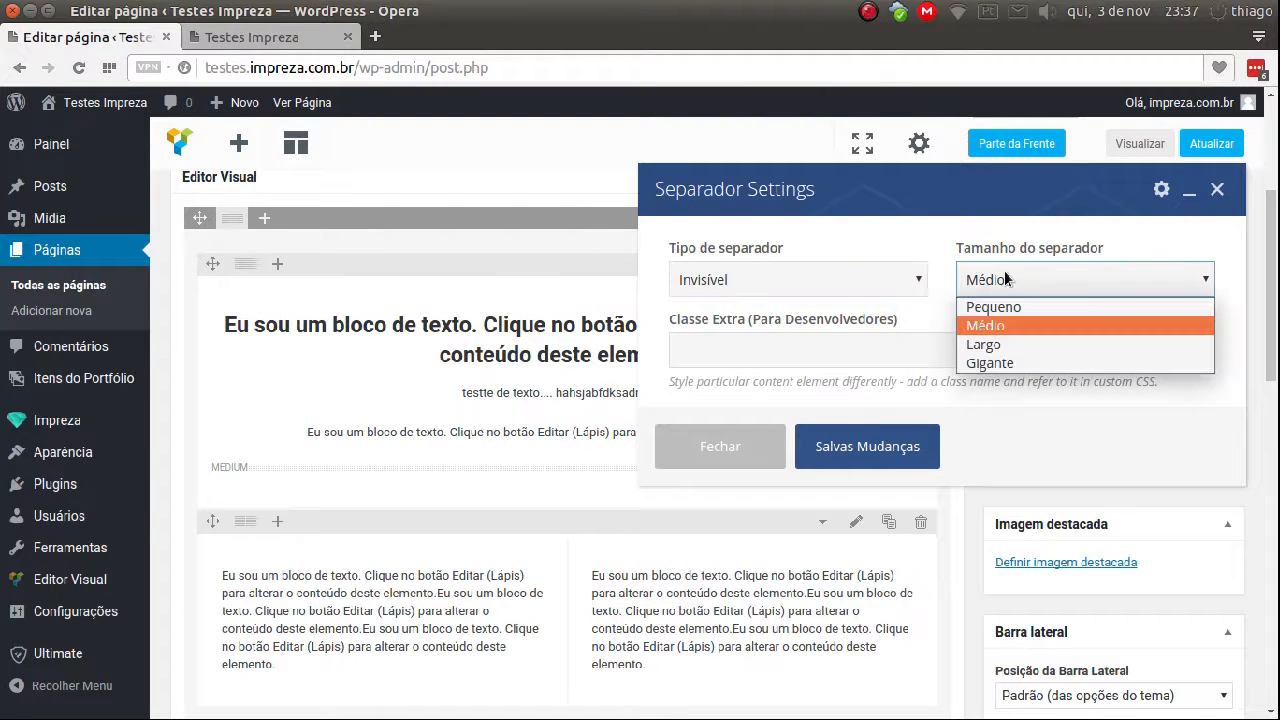
left_click(1004, 333)
left_click(878, 450)
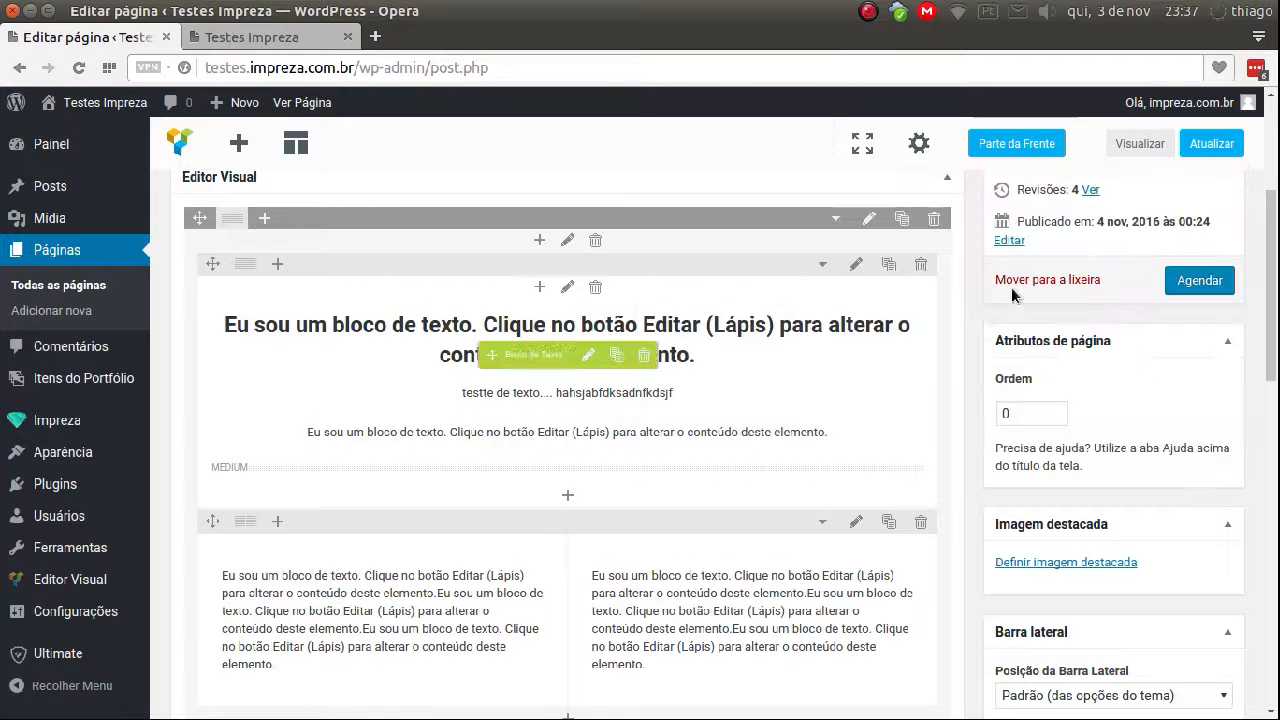
Step: Preview the page to check the spacing produced by the invisible separator, and return to the page editor
left_click(1148, 145)
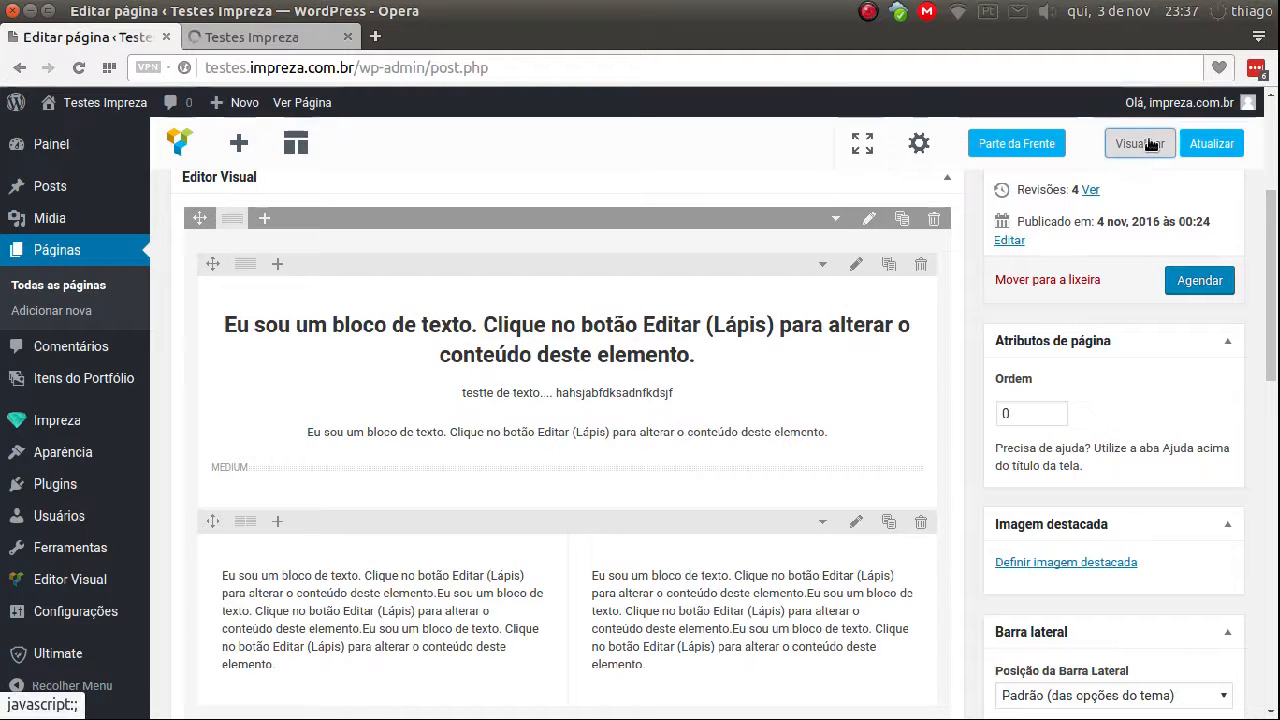
left_click(287, 38)
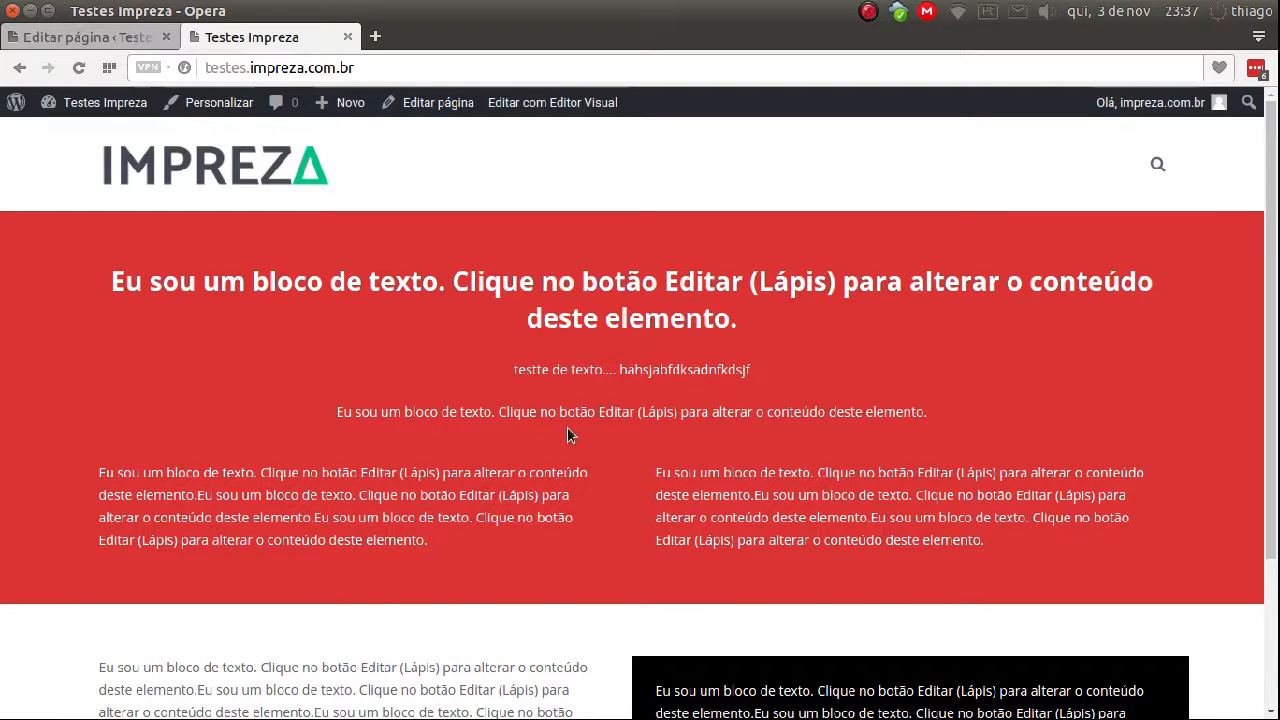
left_click(100, 37)
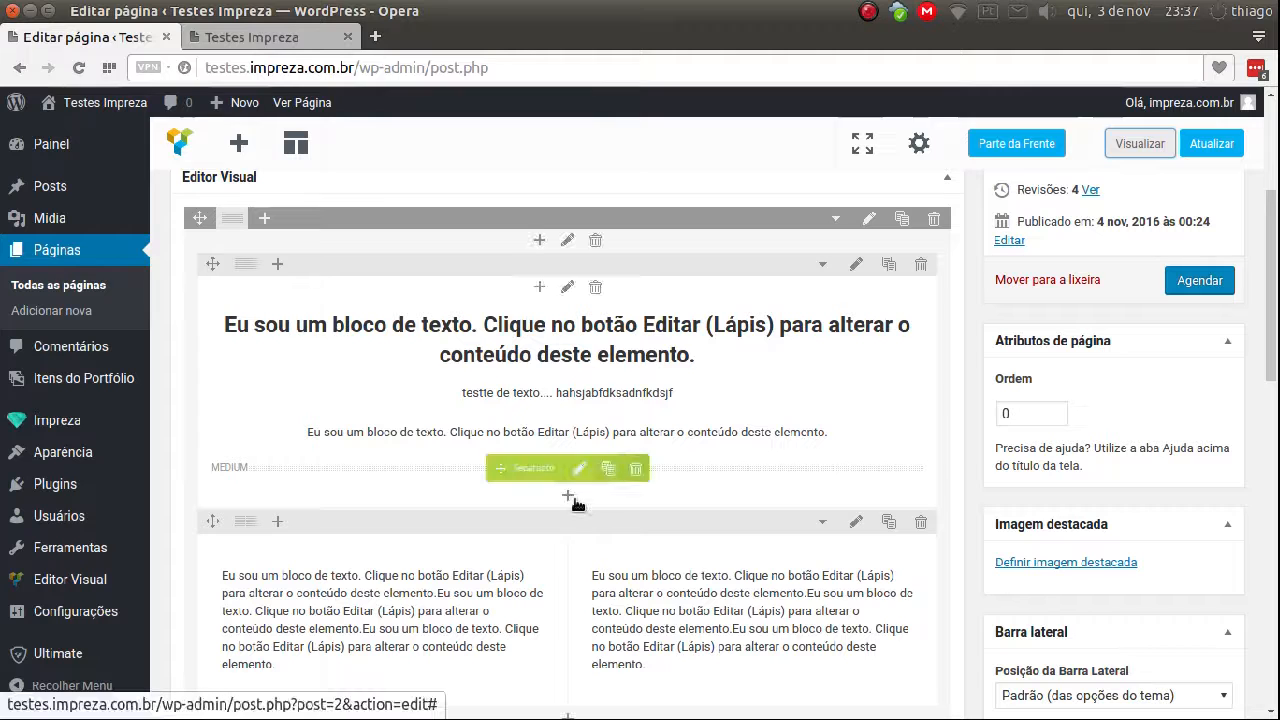
Step: Change the first row's Separador to type Linha Padrão with a 2px line thickness
left_click(580, 470)
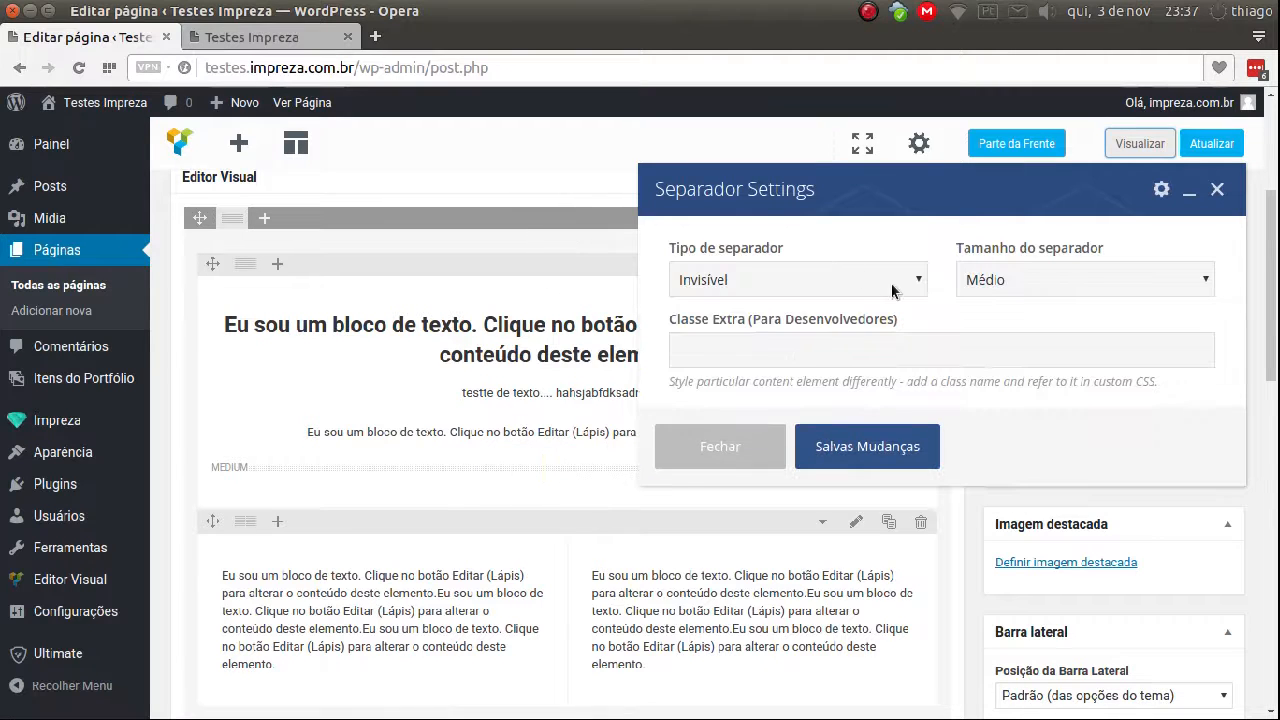
left_click(893, 285)
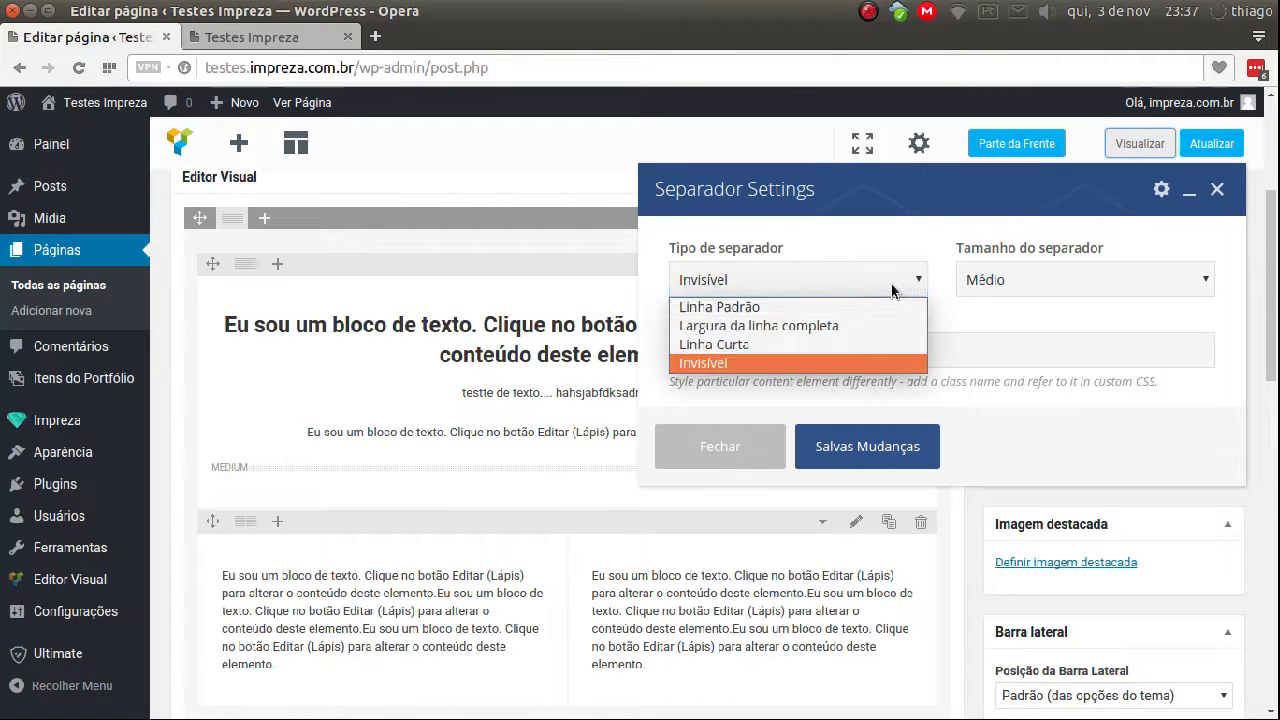
left_click(839, 311)
left_click(852, 349)
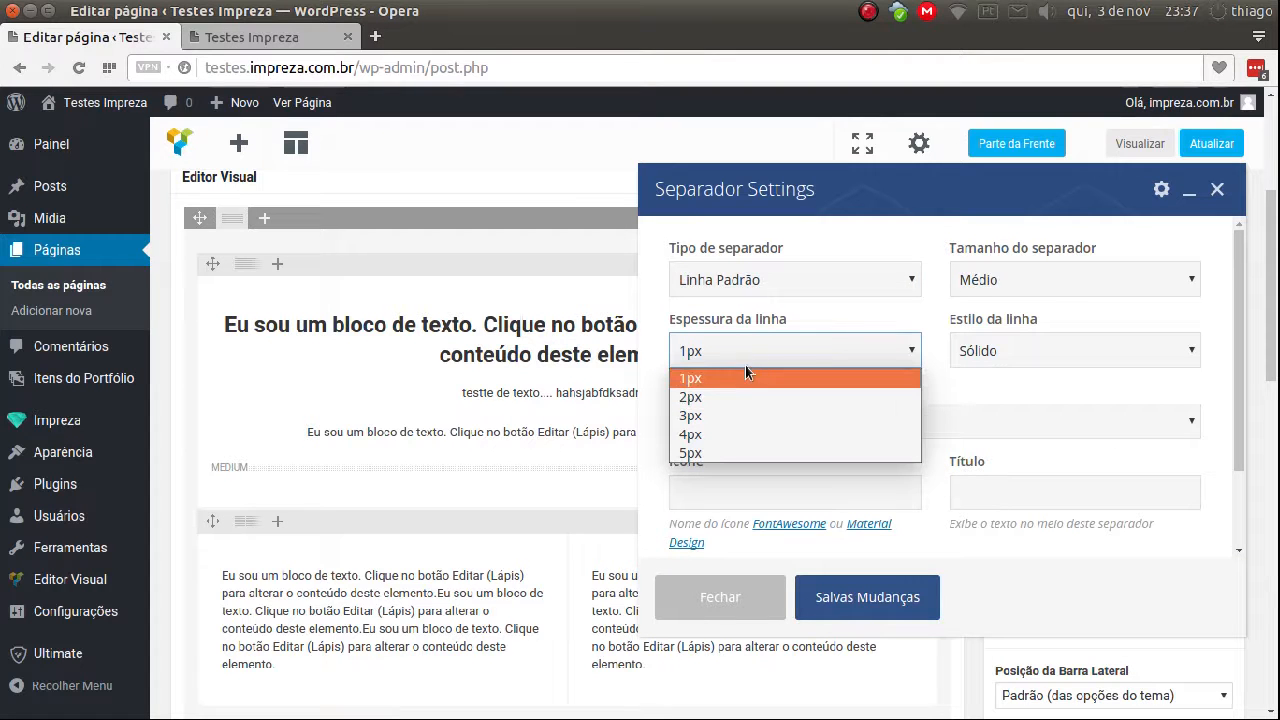
left_click(849, 398)
Step: Examine the size, line style and line colour options available for the first row's separator
left_click(1047, 272)
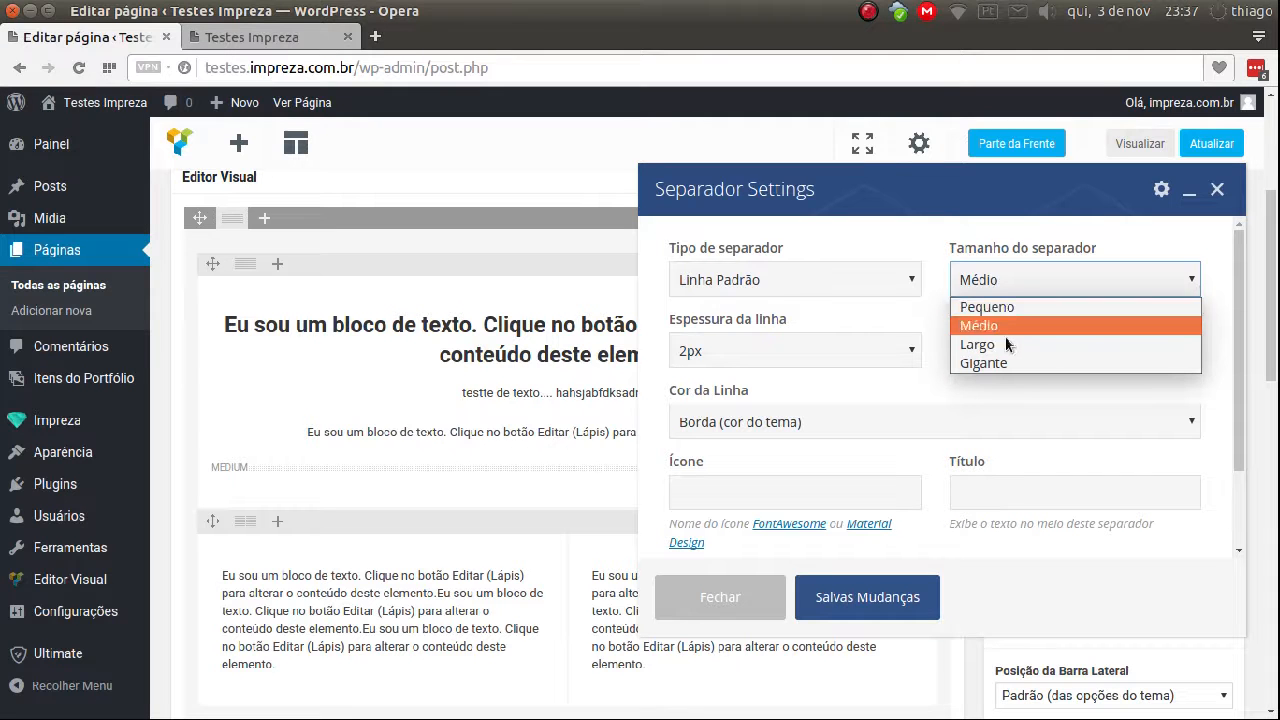
left_click(935, 286)
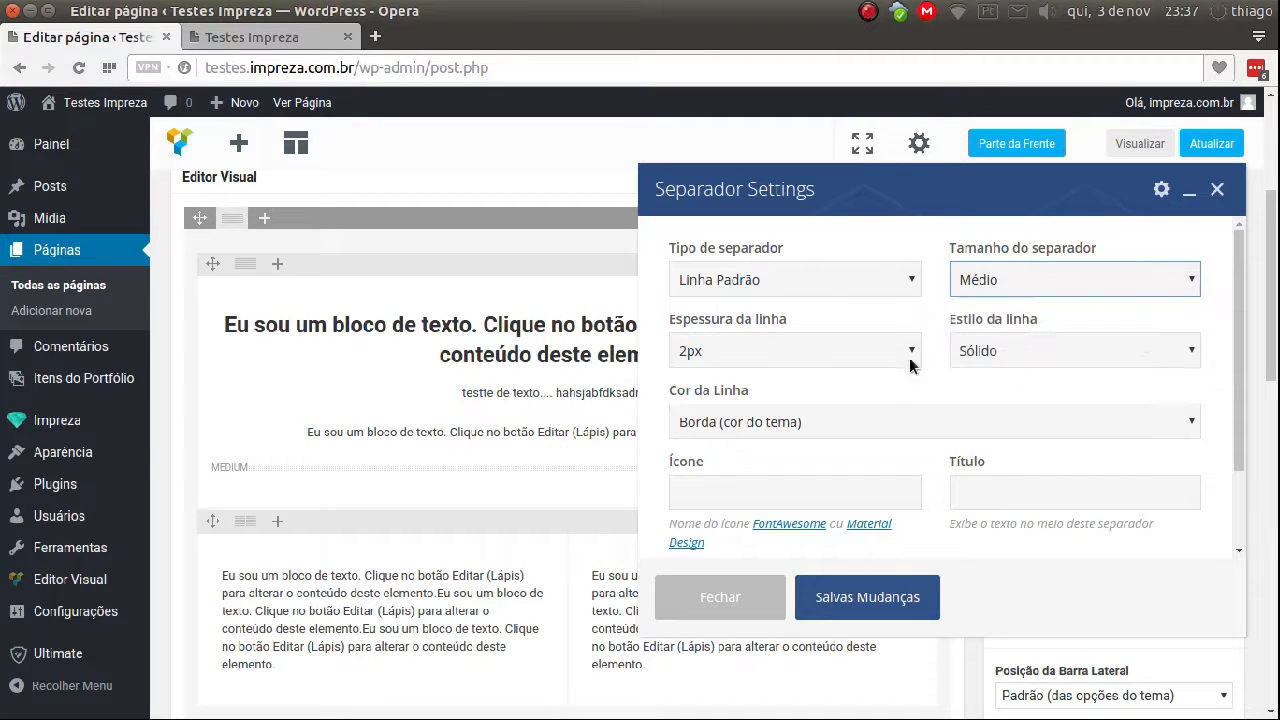
left_click(1058, 348)
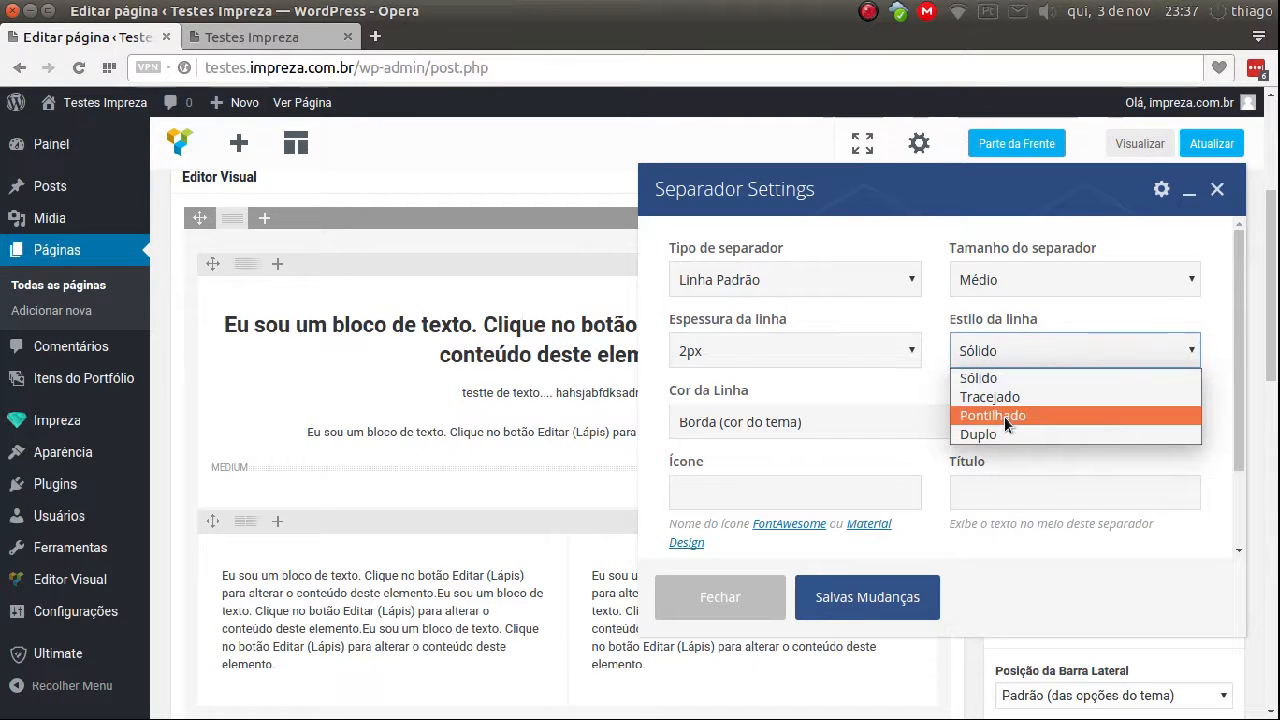
left_click(929, 378)
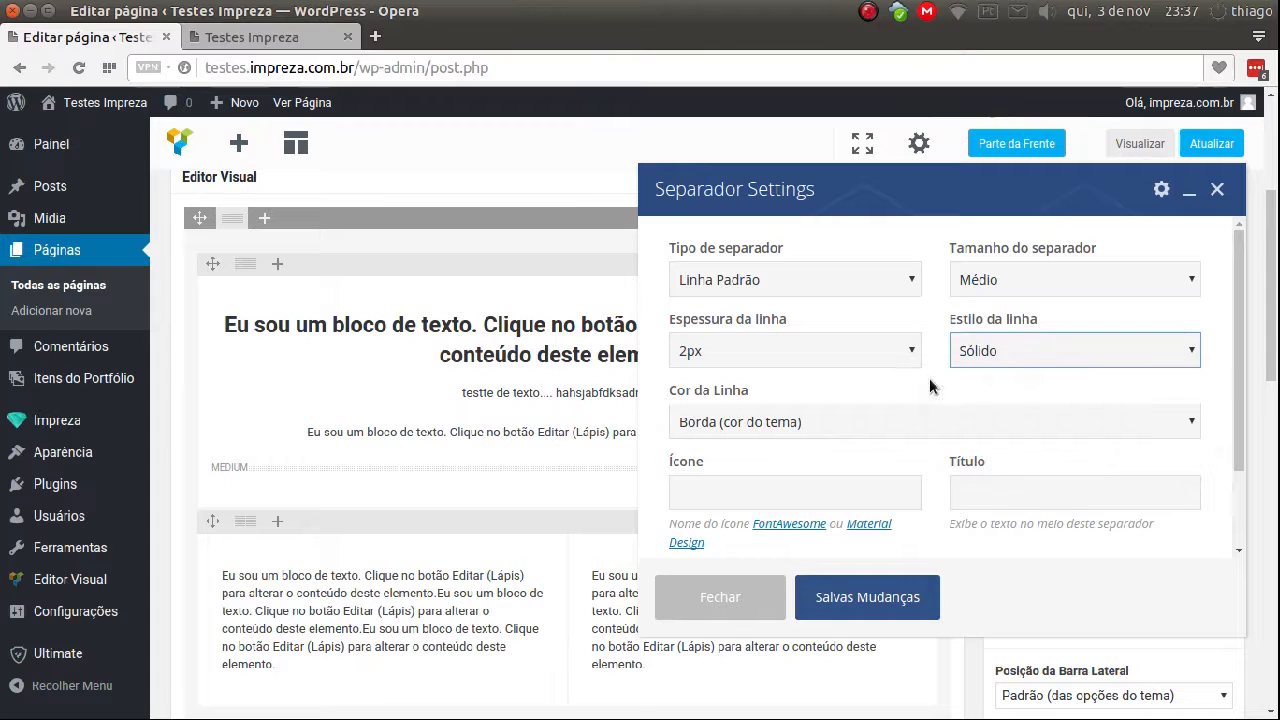
left_click(884, 418)
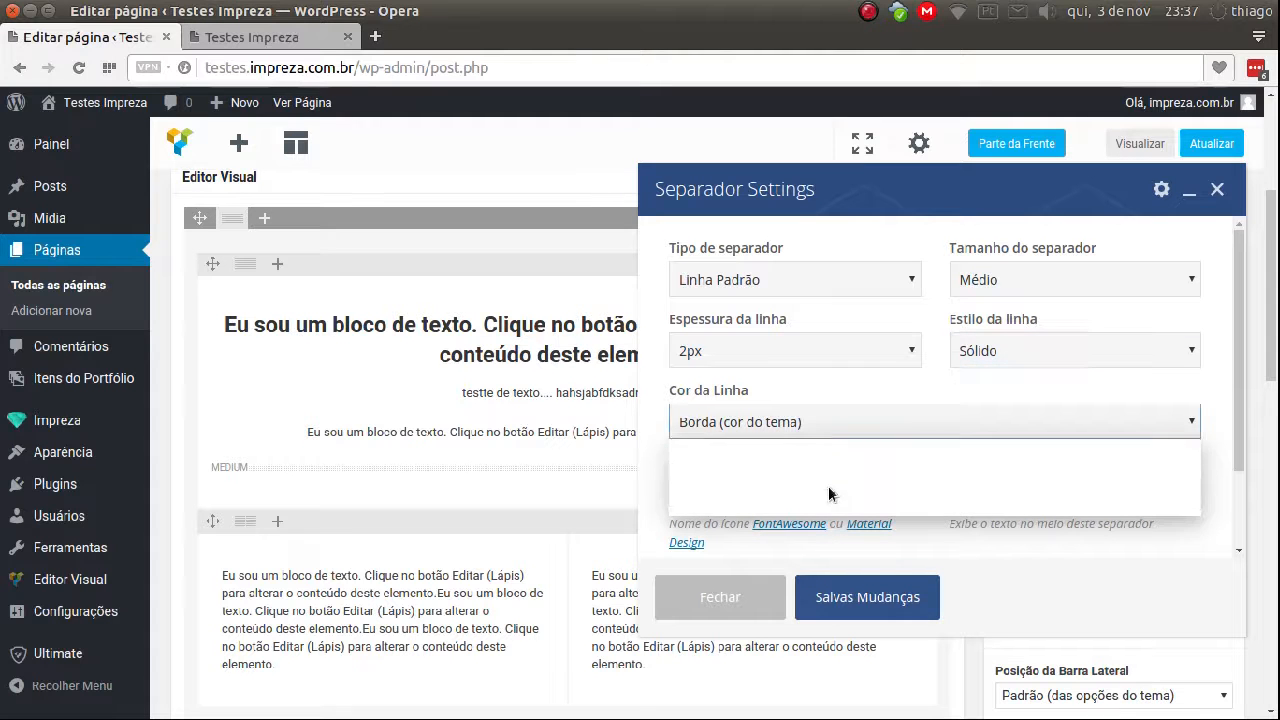
left_click(838, 386)
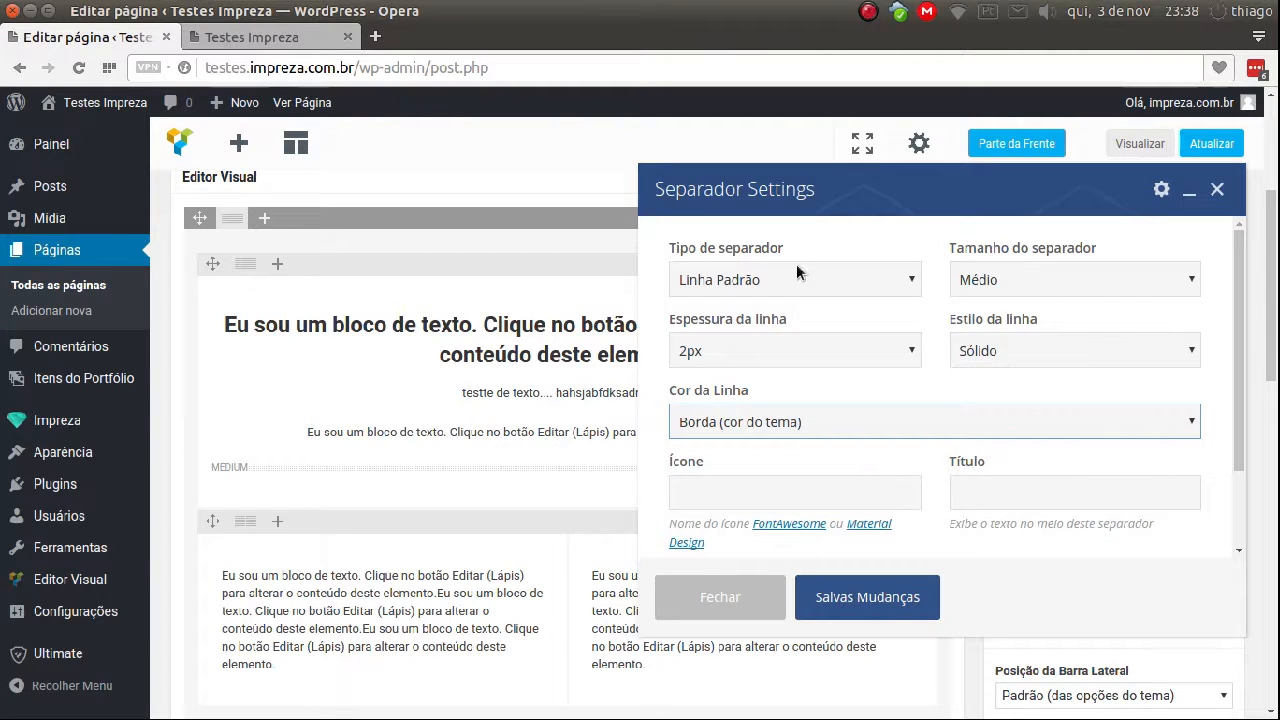
Step: Set the separator's line thickness to 3px and save its settings
left_click(794, 350)
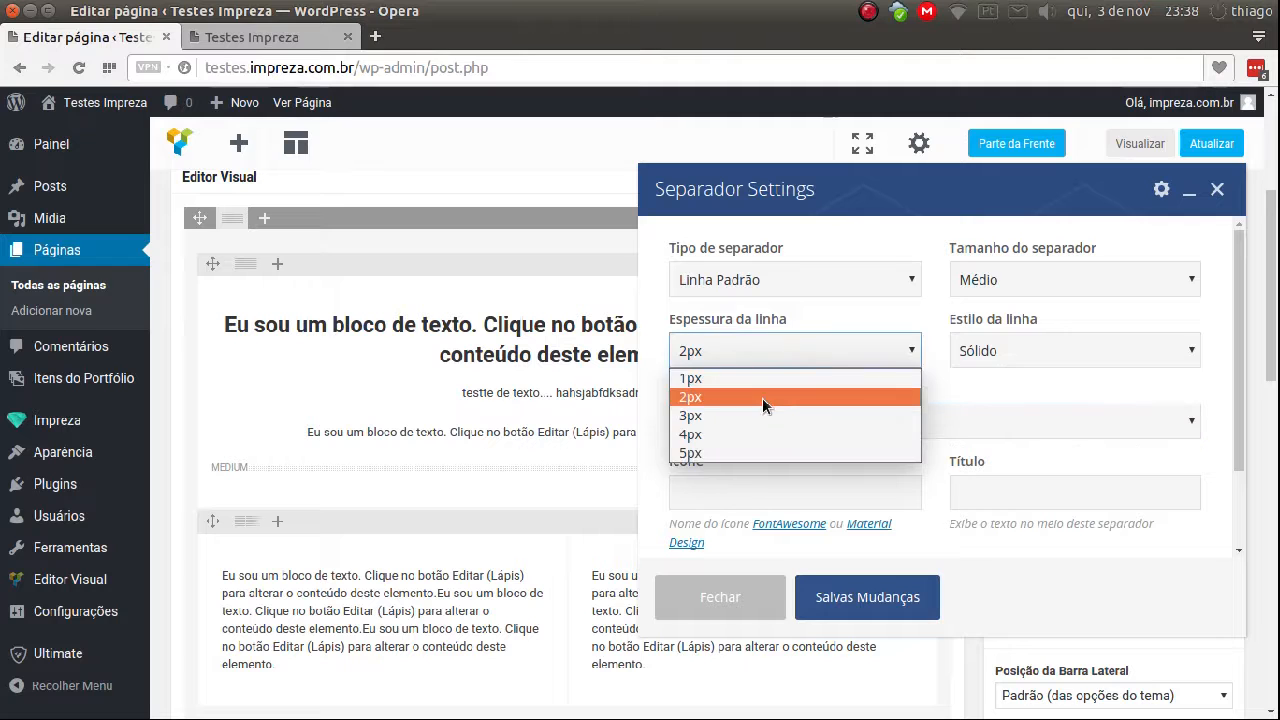
left_click(760, 415)
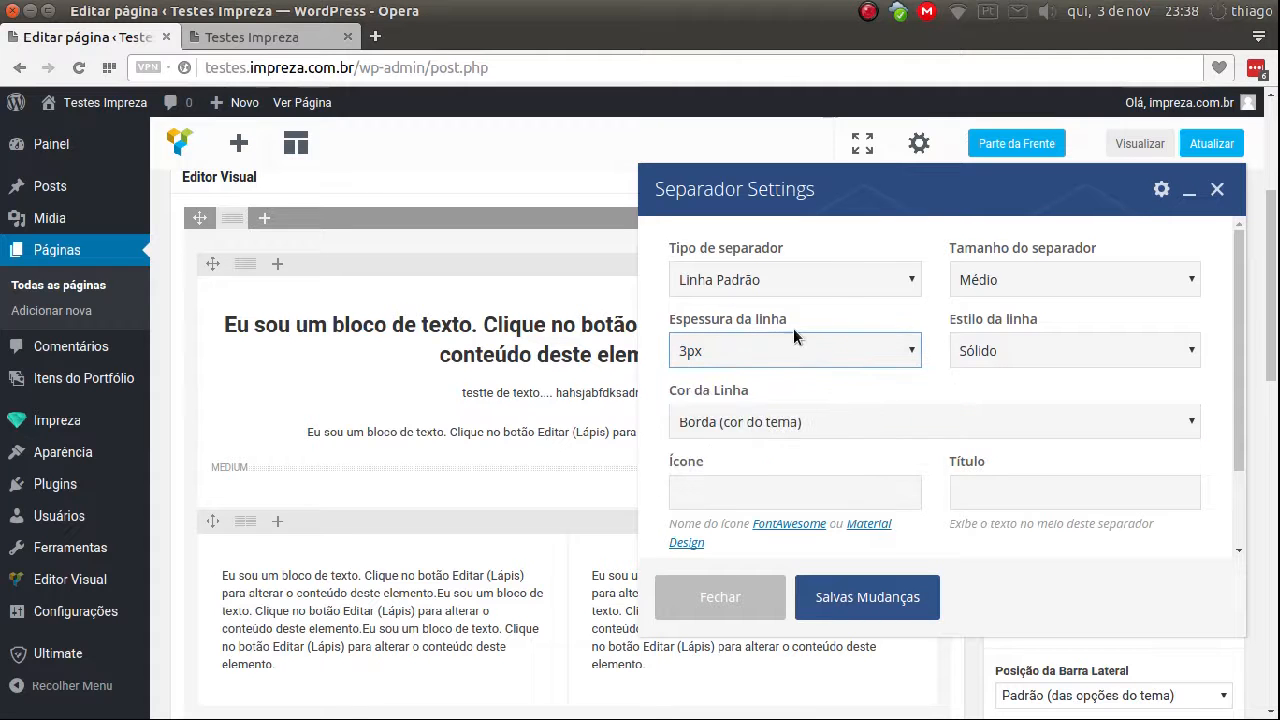
left_click(874, 594)
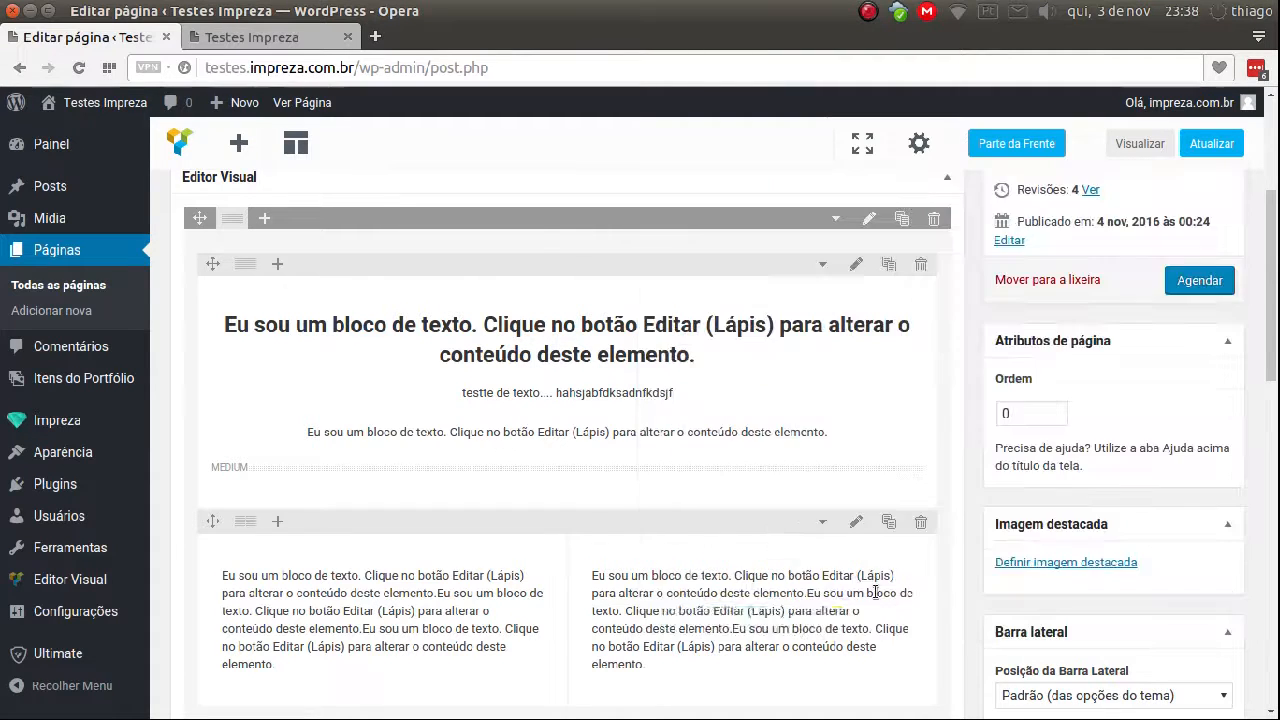
Step: Preview the updated page and examine the separator line in the red row and the white row below it
left_click(1142, 150)
left_click(272, 41)
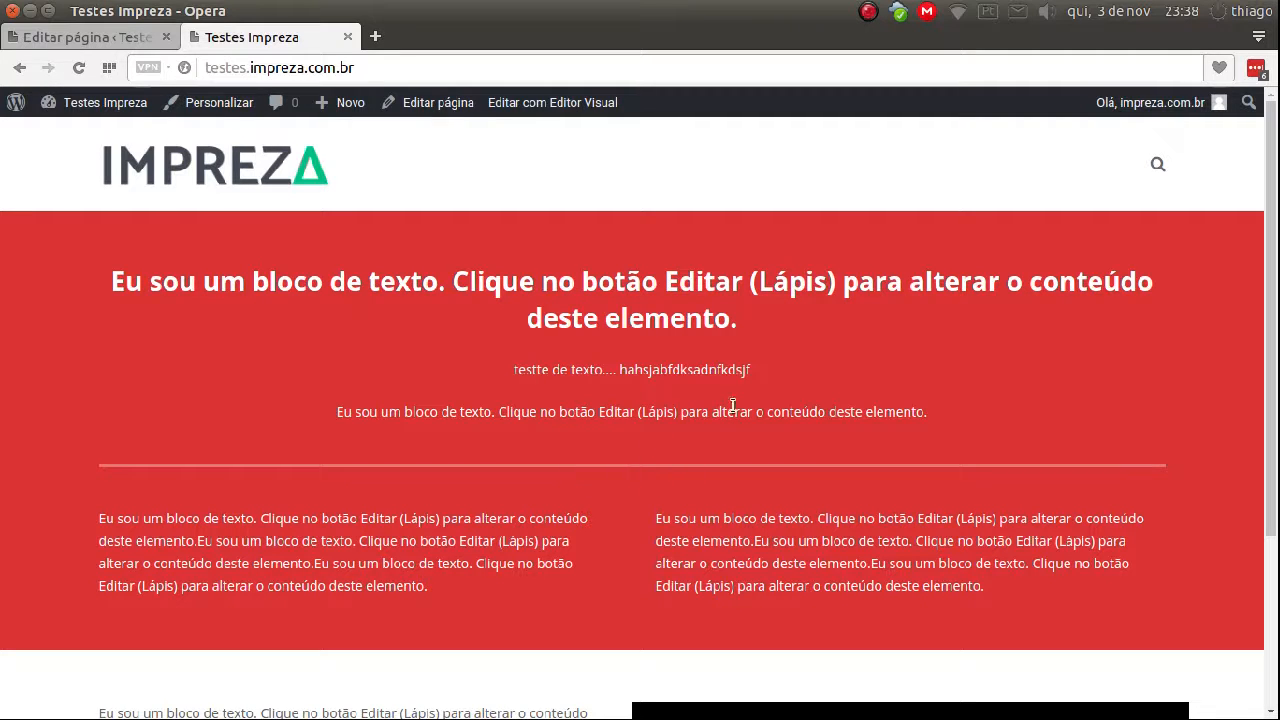
scroll(674, 320, "down", 3)
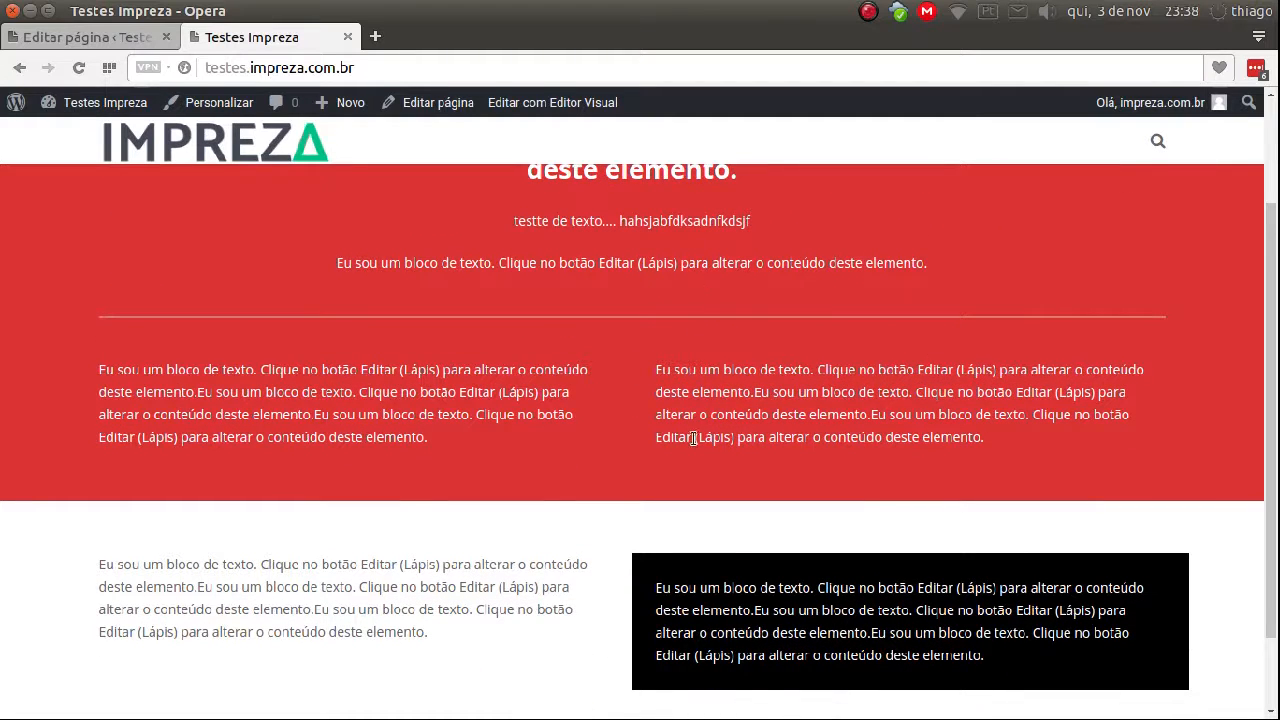
left_click(106, 40)
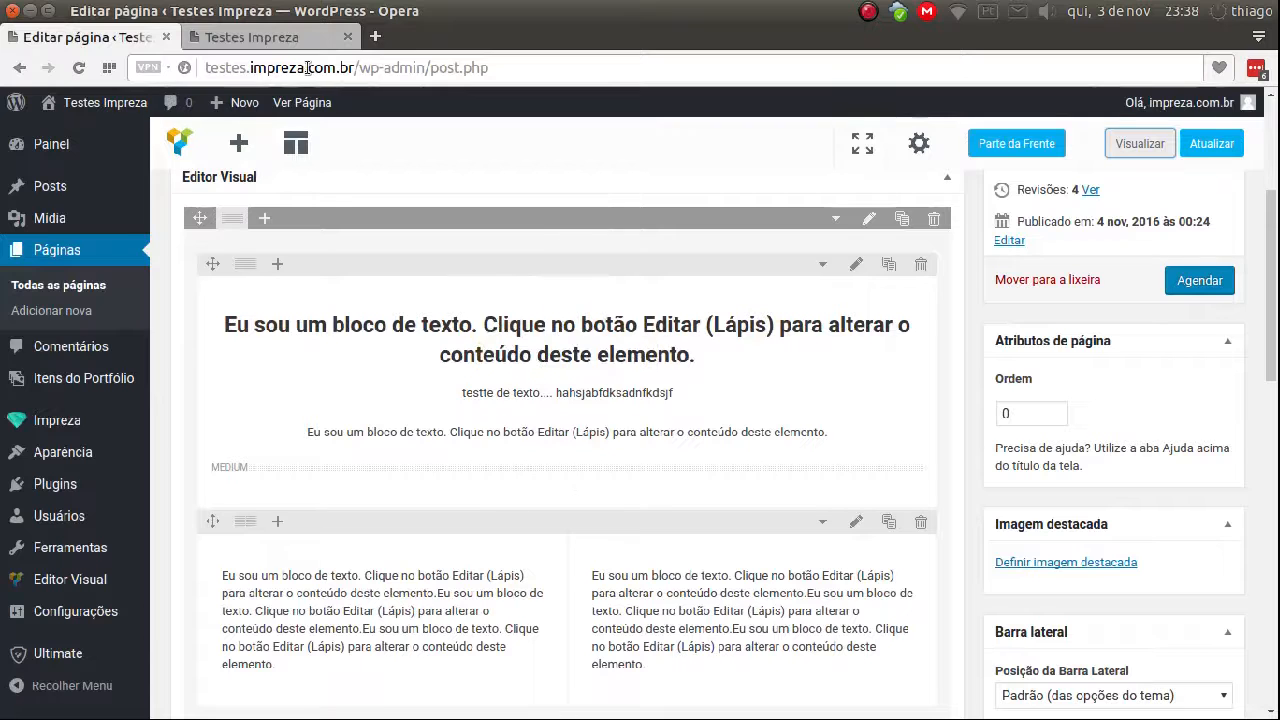
left_click(252, 37)
scroll(503, 447, "up", 3)
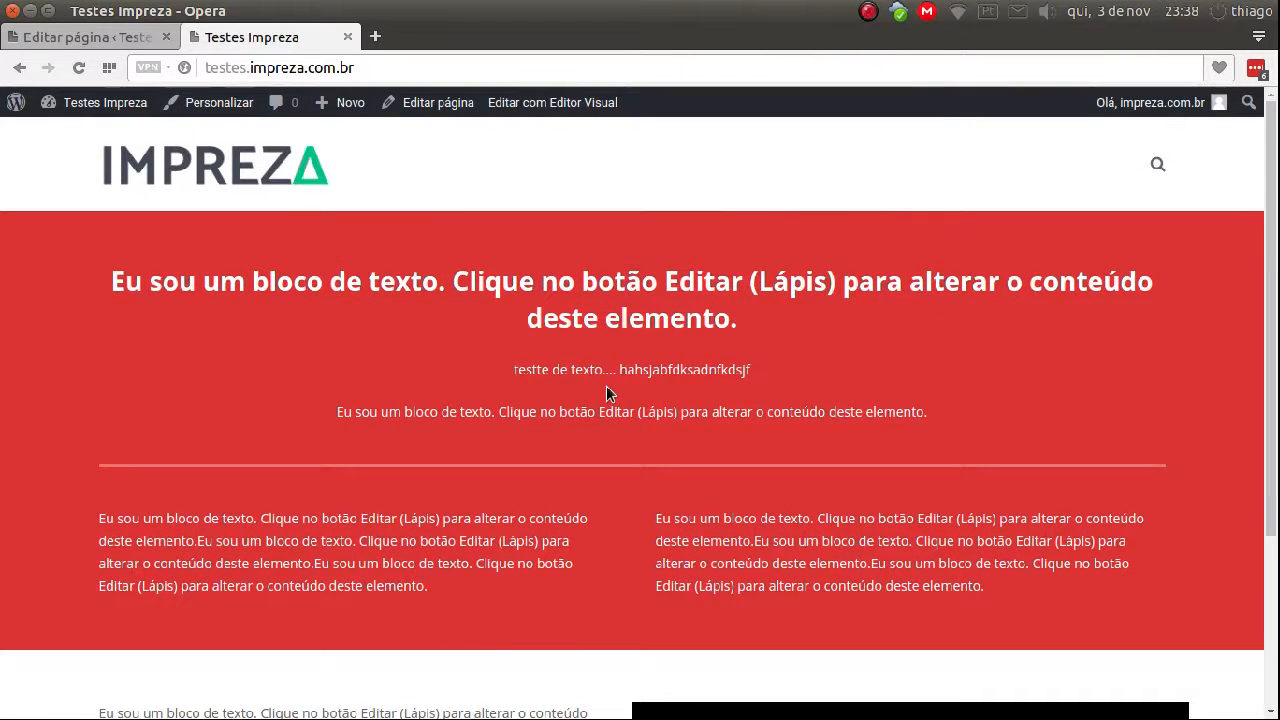
scroll(606, 388, "down", 3)
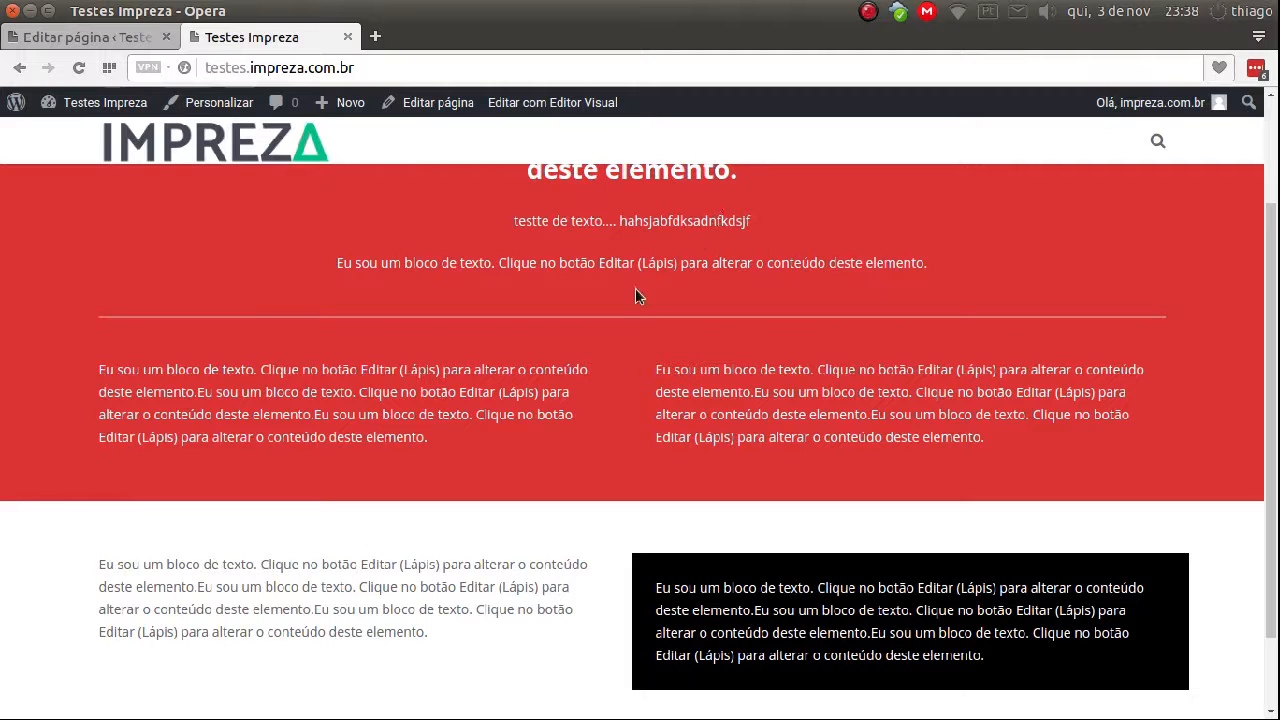
scroll(609, 615, "down", 2)
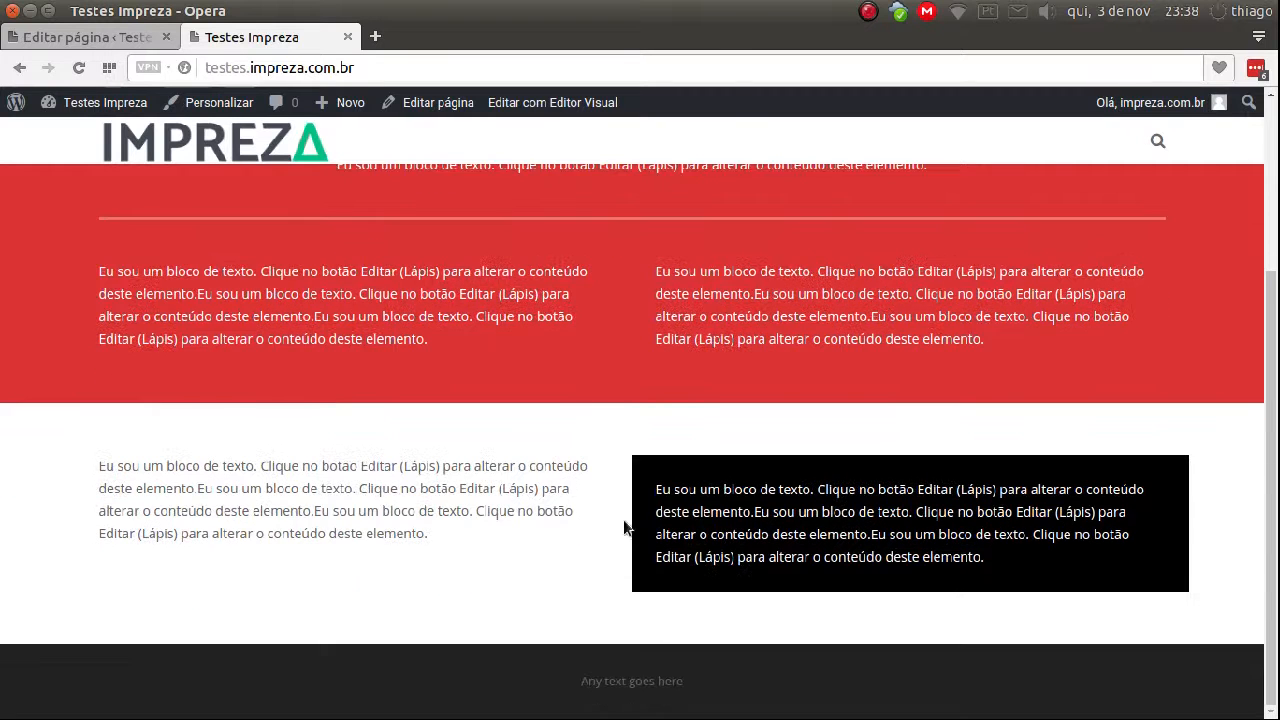
Step: Compare the second row in the page editor with how it appears in the preview, and return to the editor
left_click(127, 44)
left_click(252, 37)
left_click(95, 37)
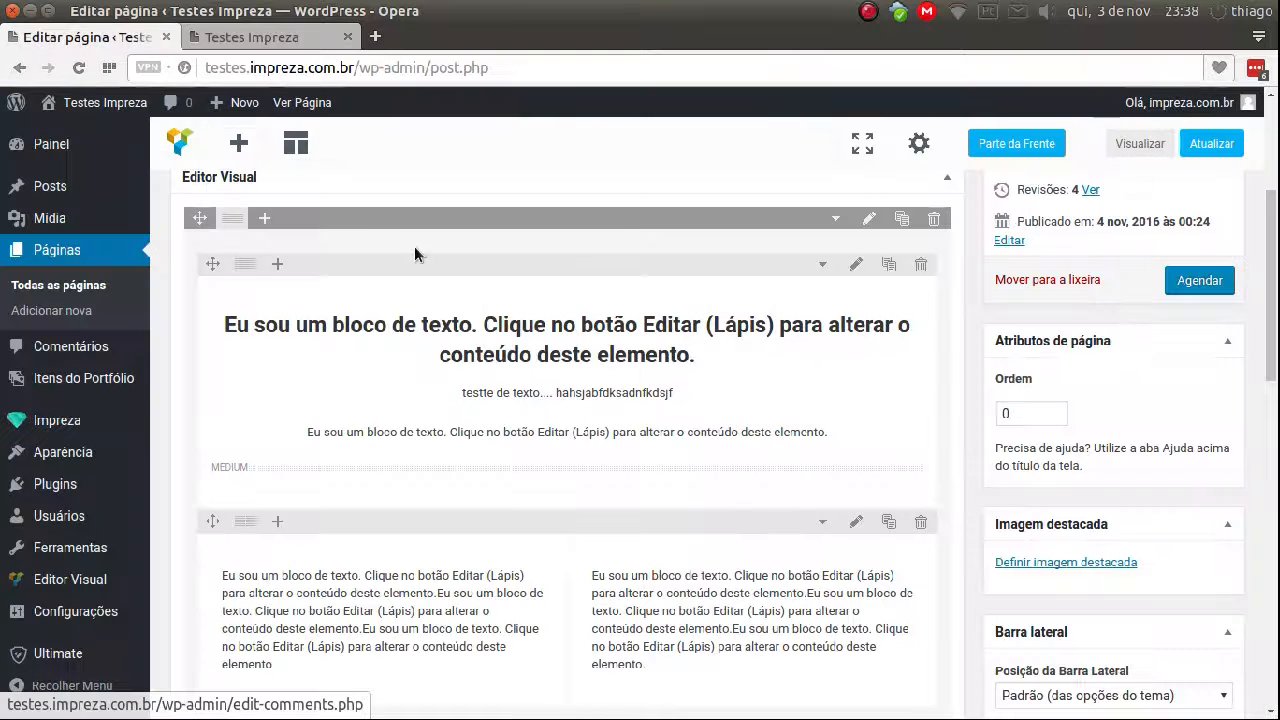
scroll(845, 394, "down", 2)
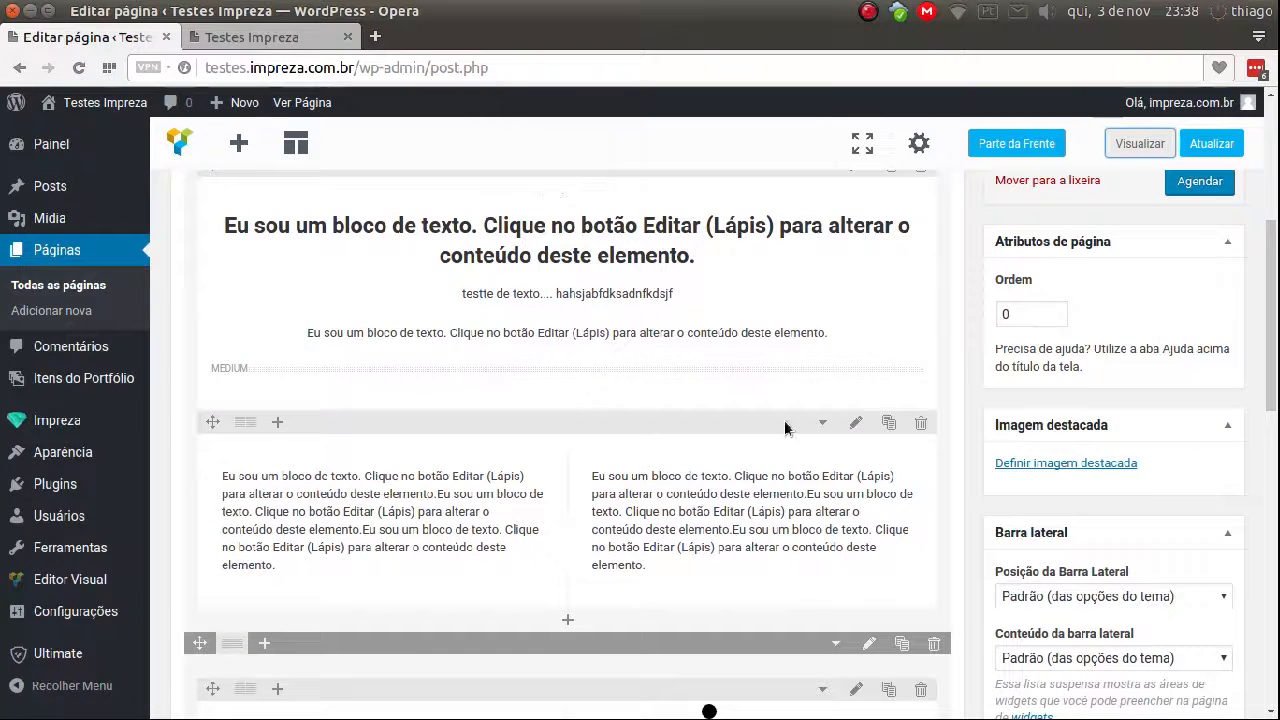
scroll(785, 428, "down", 3)
scroll(963, 425, "down", 1)
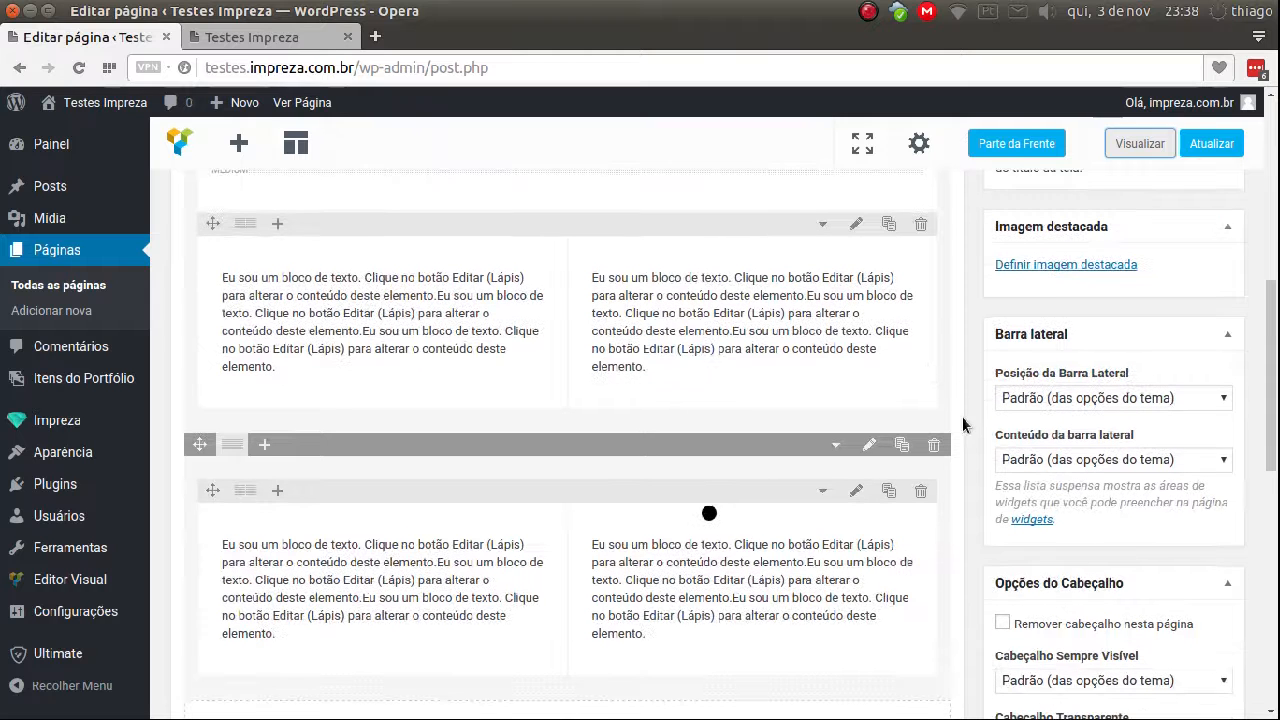
scroll(965, 428, "down", 2)
left_click(265, 40)
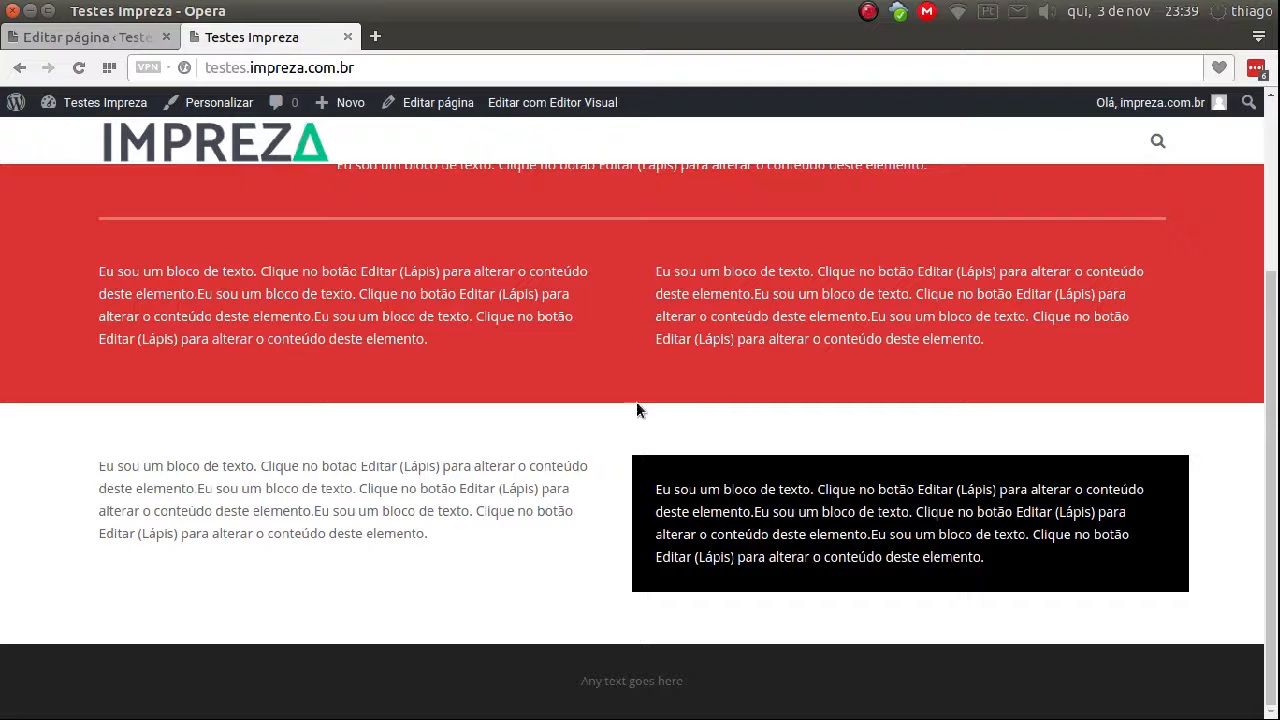
left_click(108, 40)
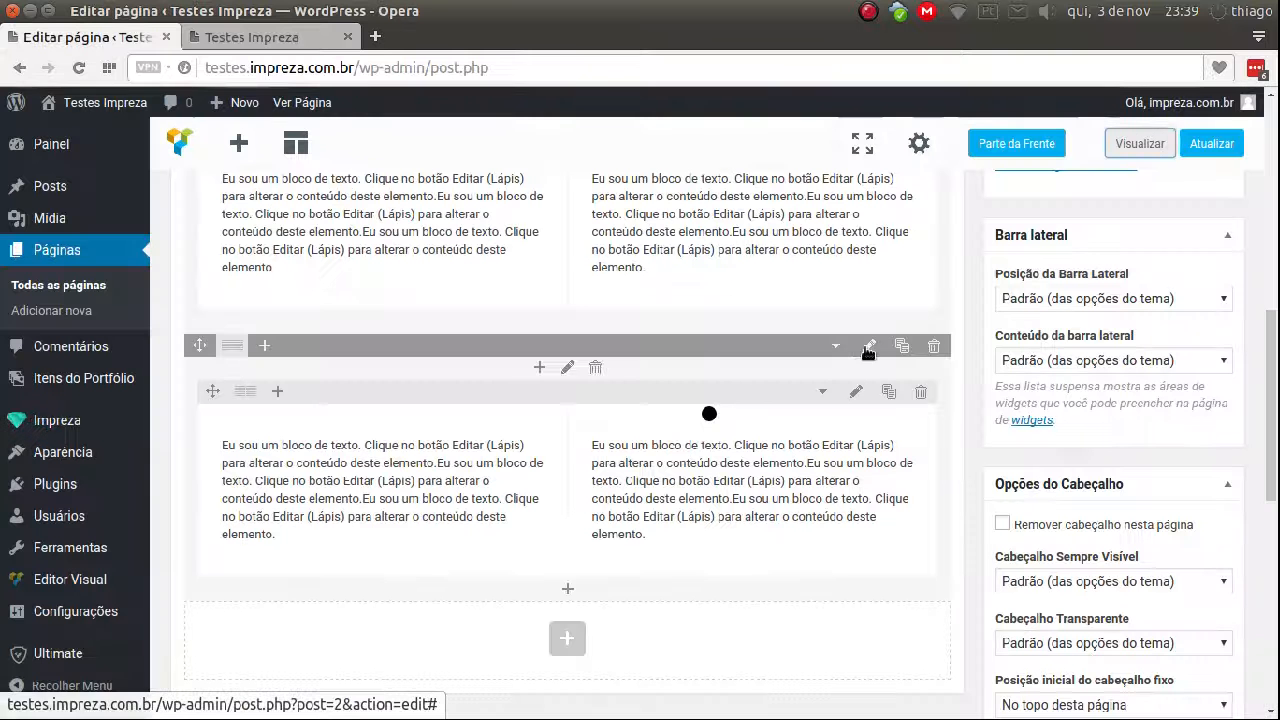
Step: Open the second row's settings and examine the options for column layout, column content position and row height
left_click(868, 347)
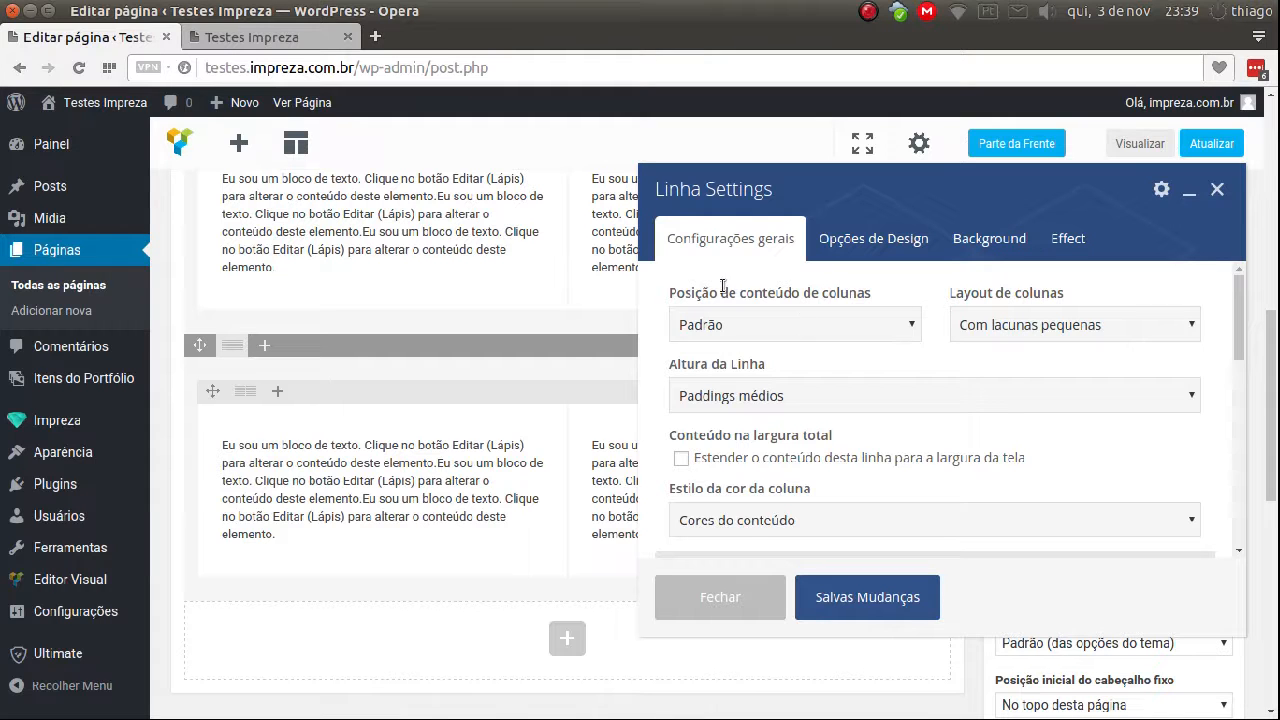
left_click(1002, 325)
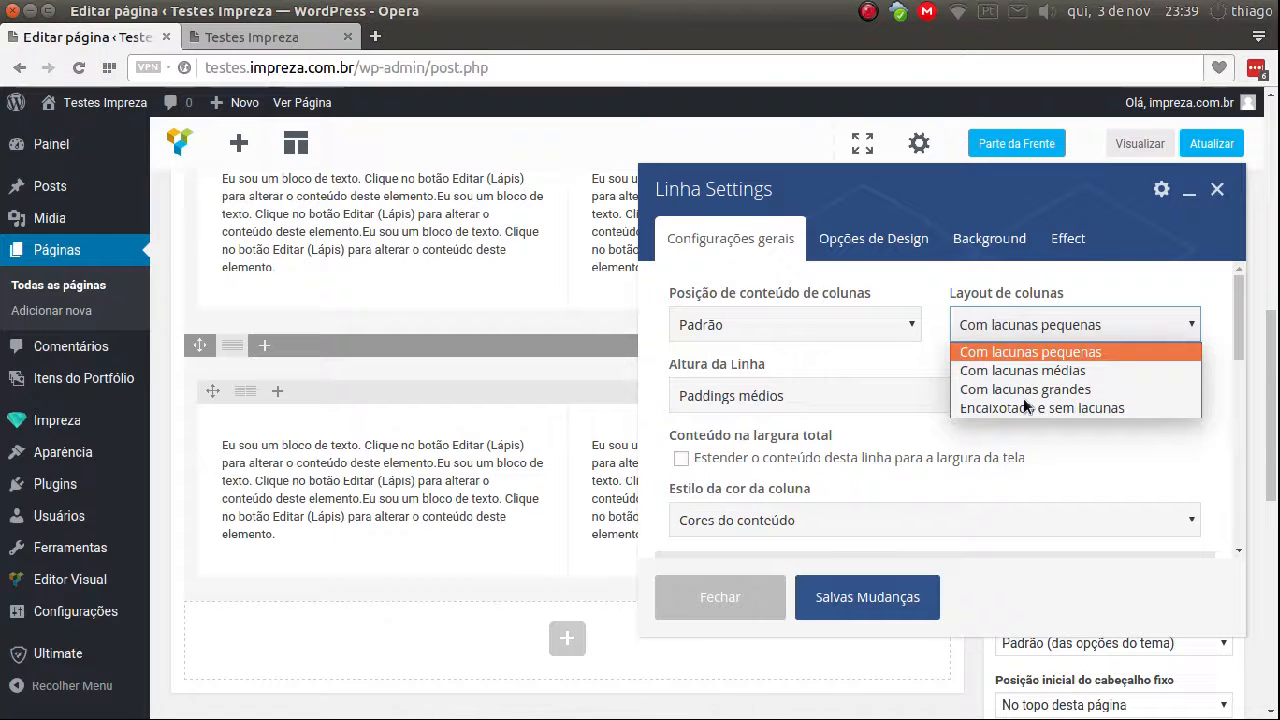
left_click(1005, 278)
left_click(742, 322)
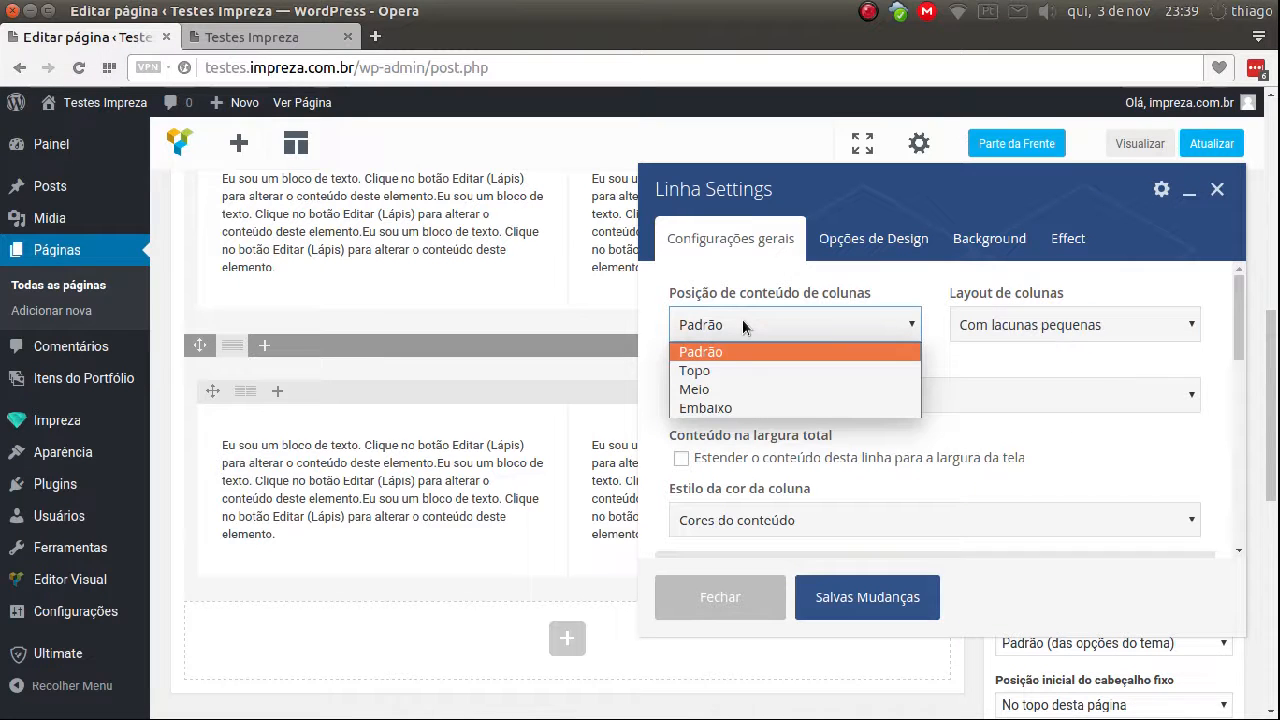
left_click(780, 322)
left_click(823, 330)
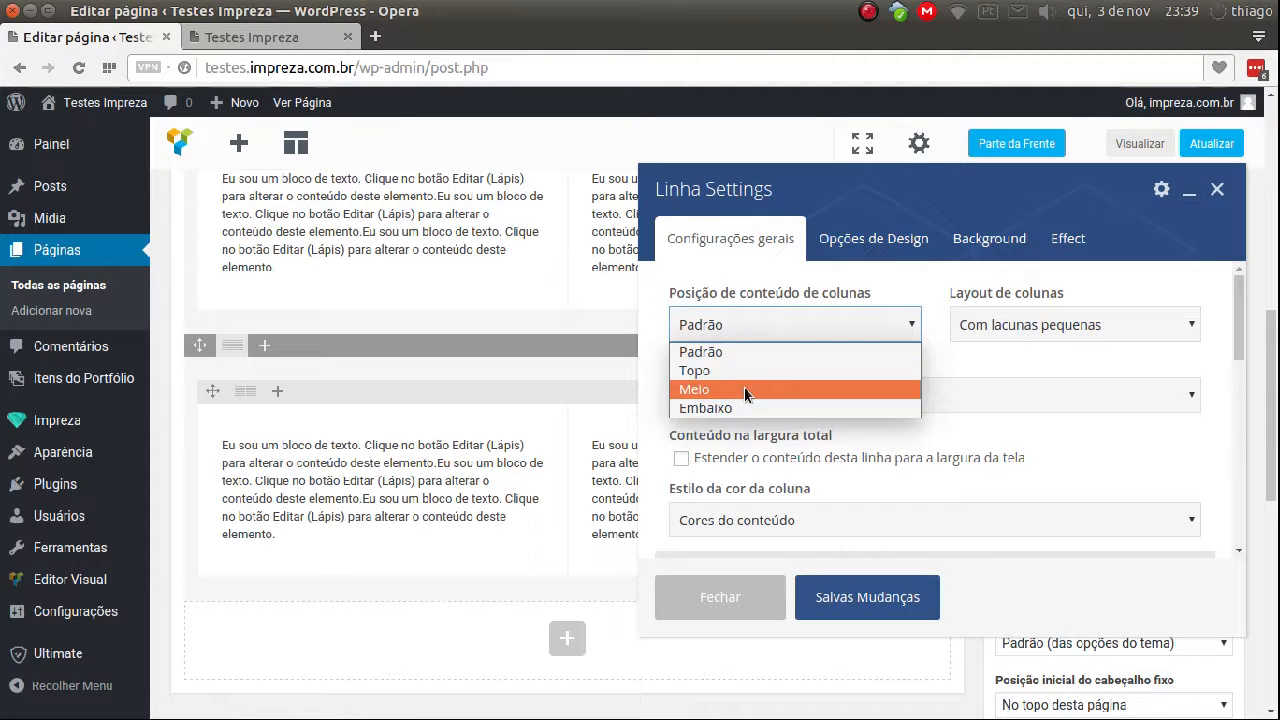
left_click(768, 340)
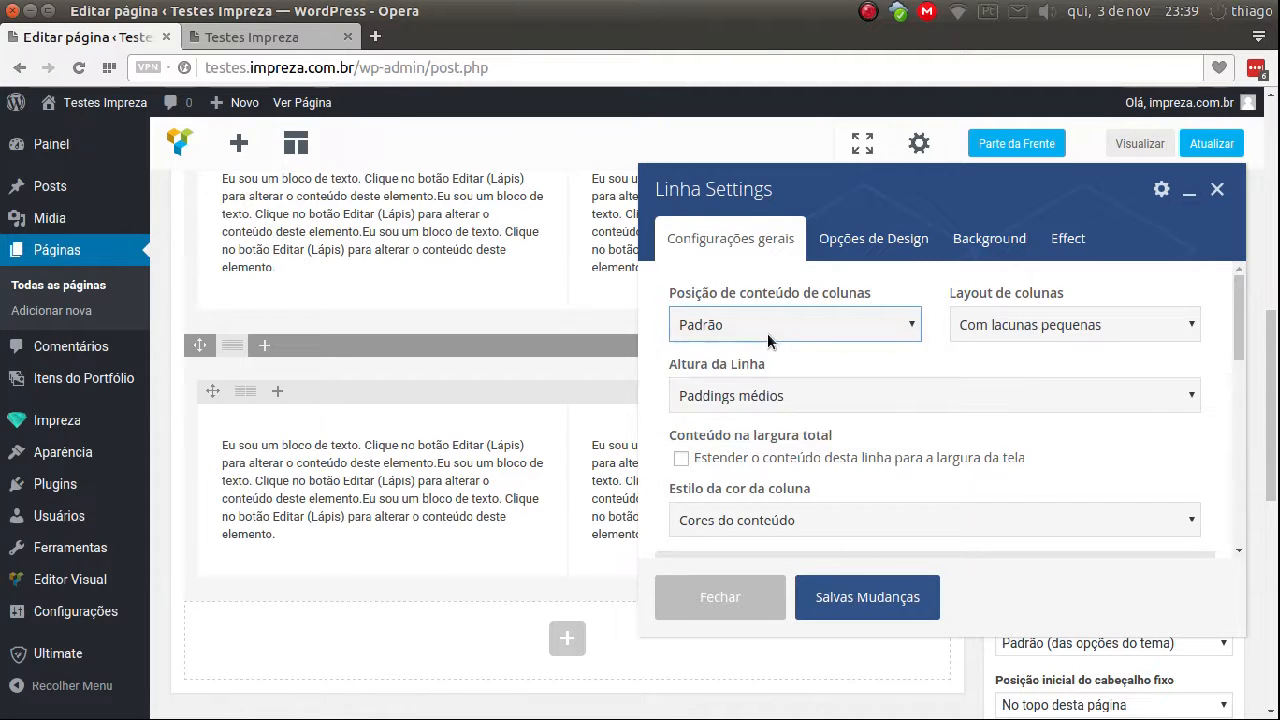
left_click(795, 396)
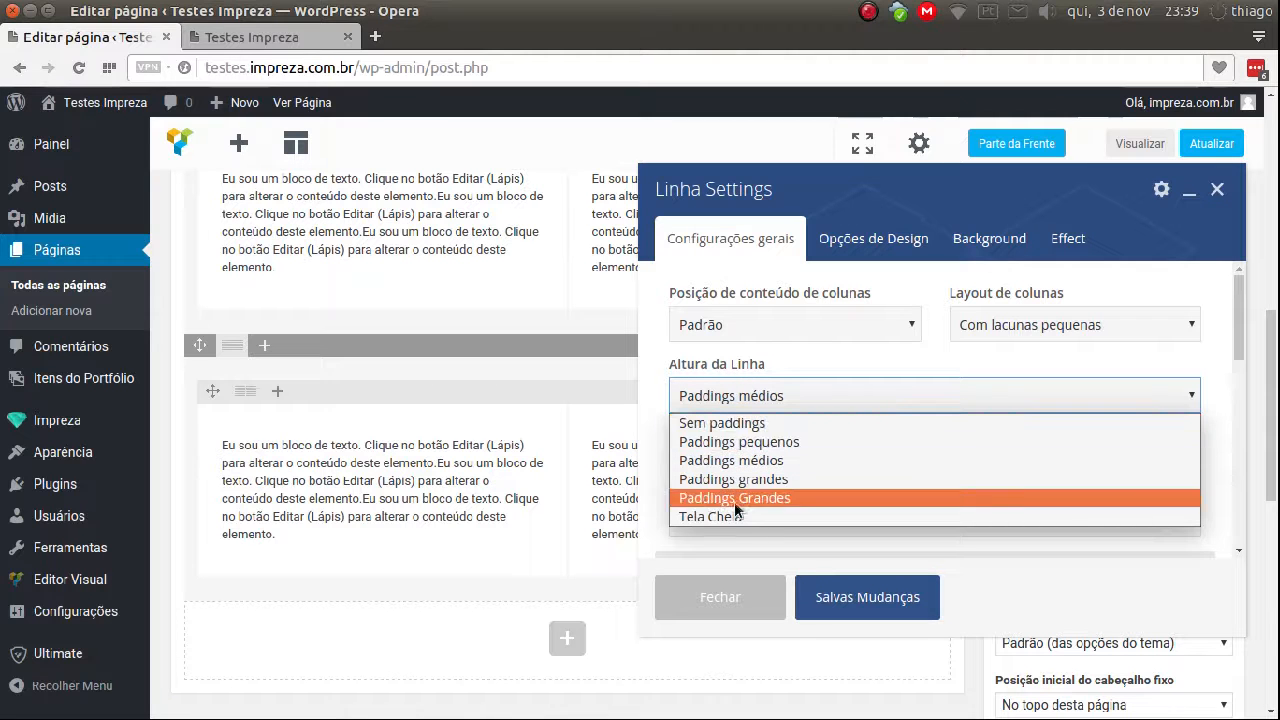
left_click(505, 262)
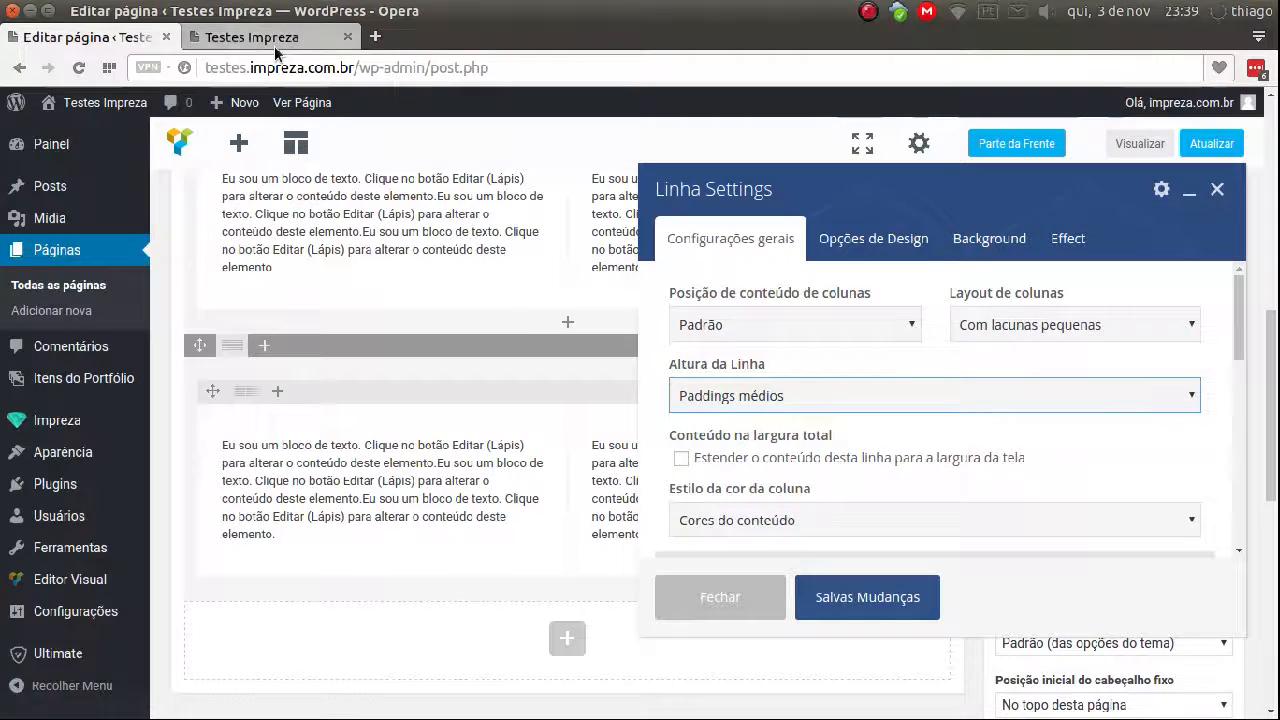
Step: Try the Tela Cheia height for the second row and check the published rows in the preview for comparison
left_click(274, 45)
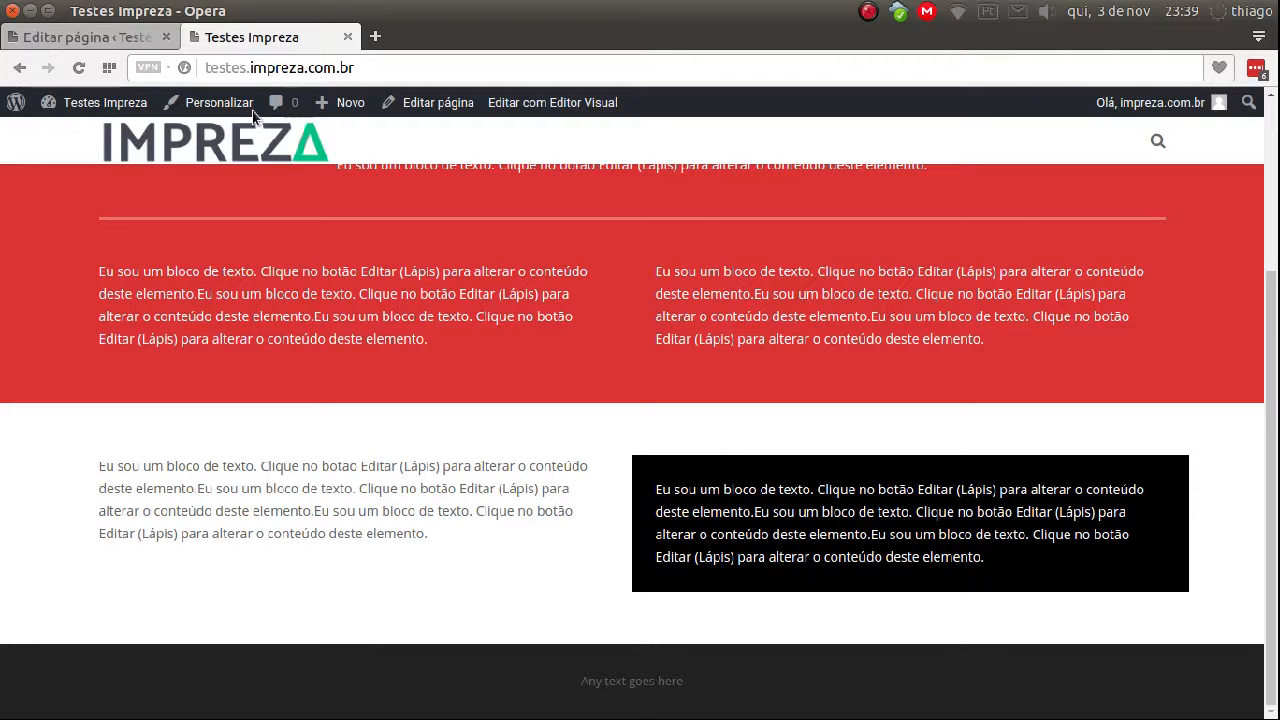
left_click(129, 38)
left_click(748, 396)
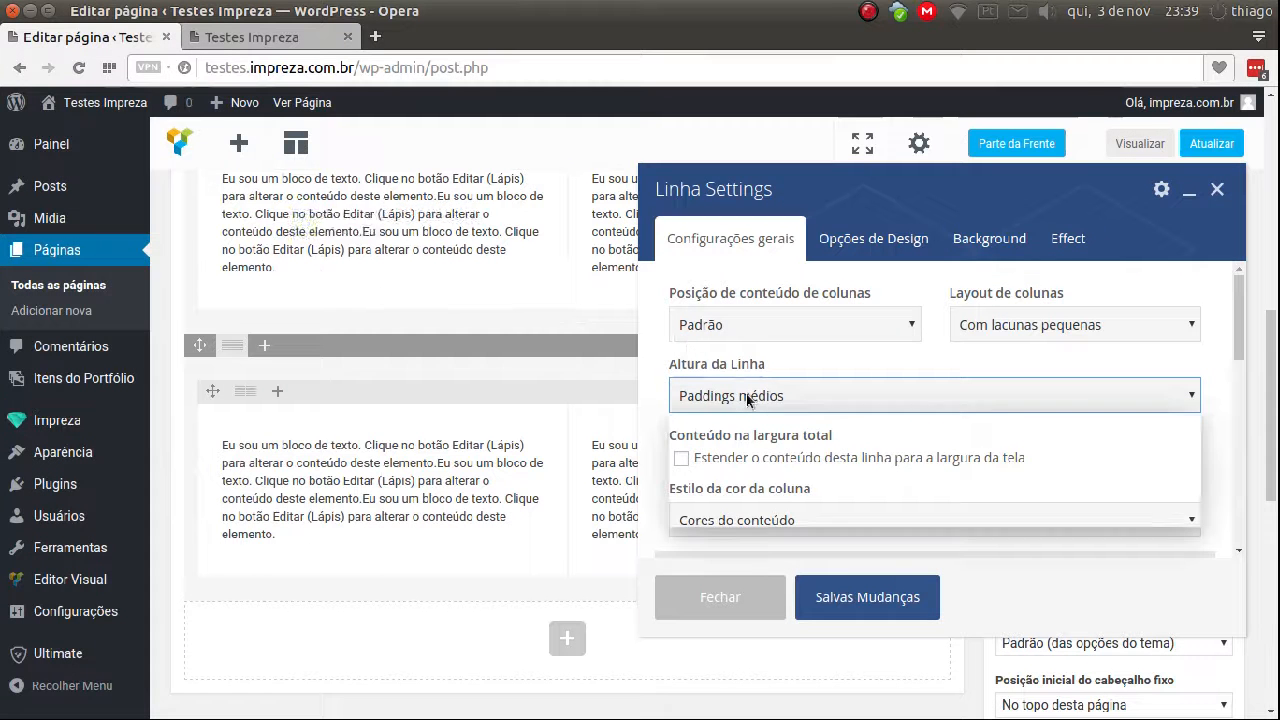
left_click(727, 517)
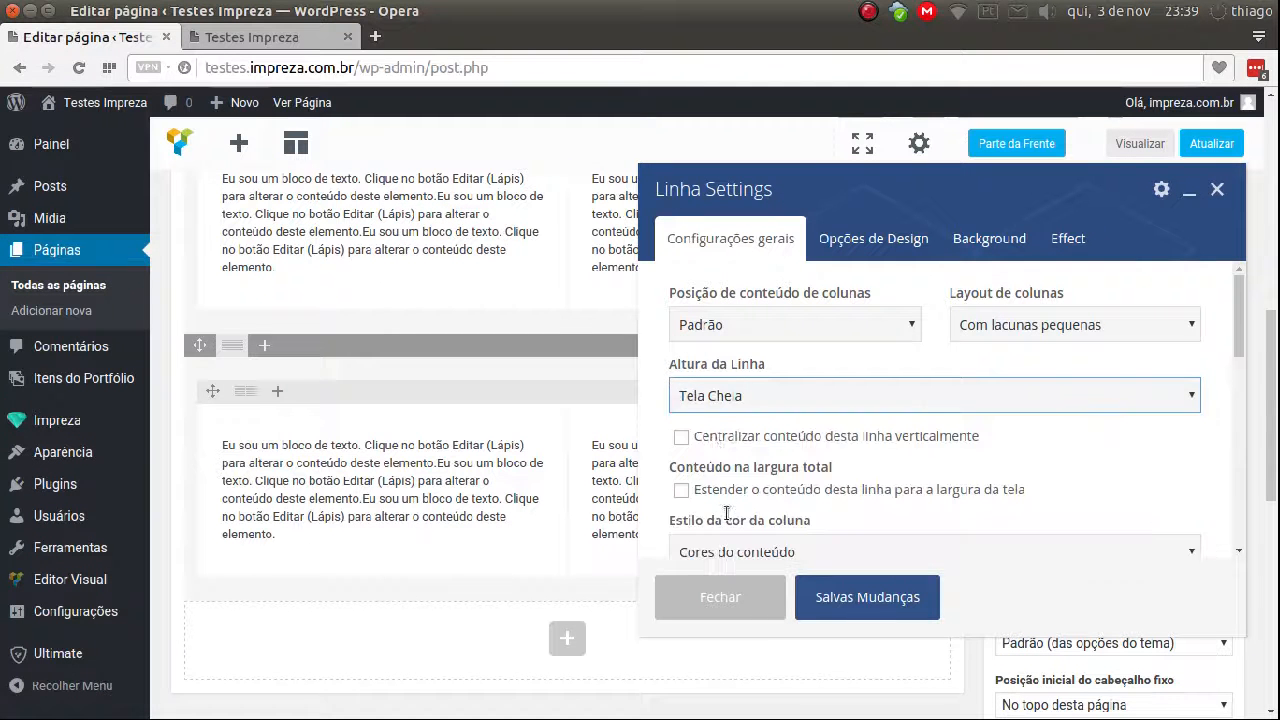
left_click(252, 37)
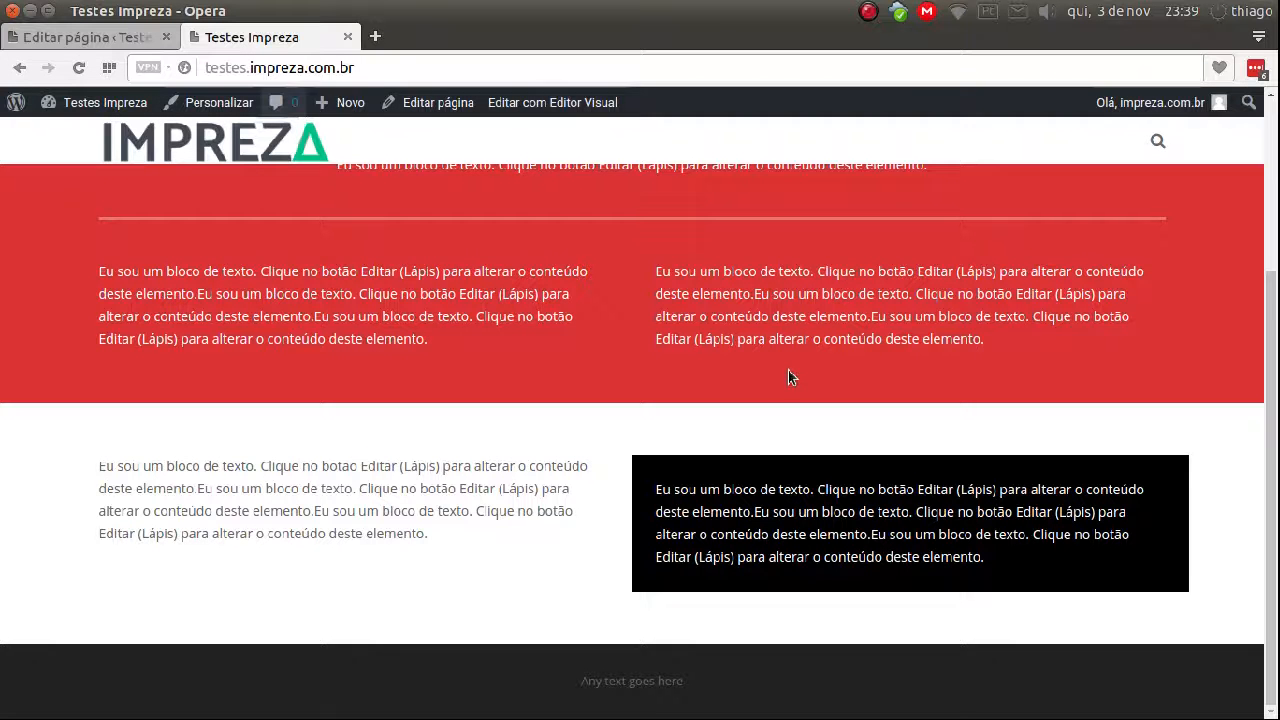
scroll(975, 388, "up", 3)
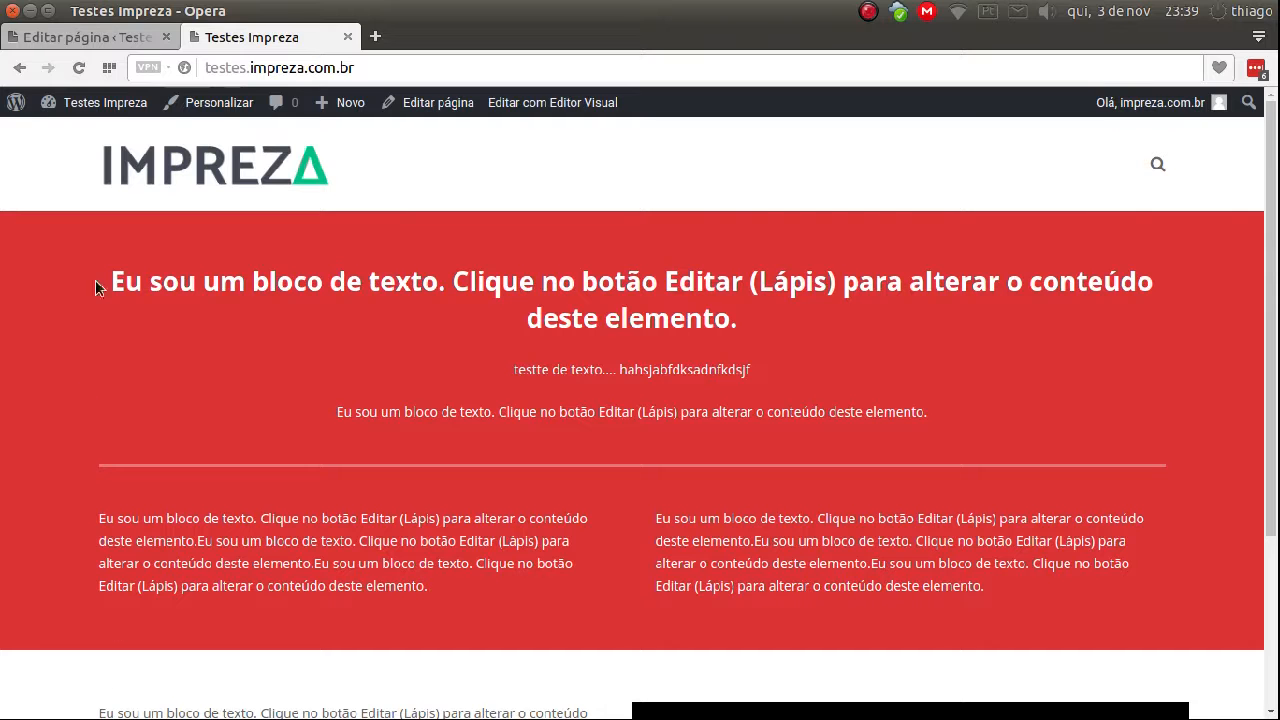
left_click(107, 35)
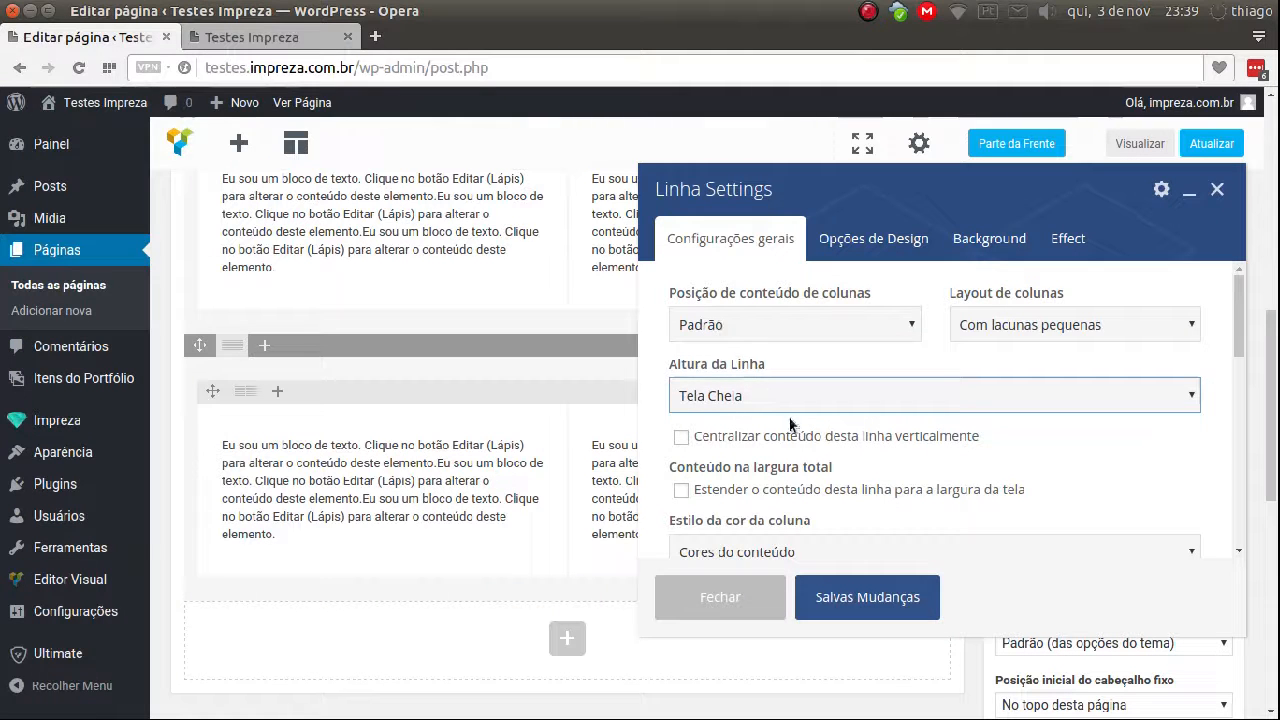
Step: Review the row height options and compare them with the spacing of the red and white rows in the preview
left_click(796, 389)
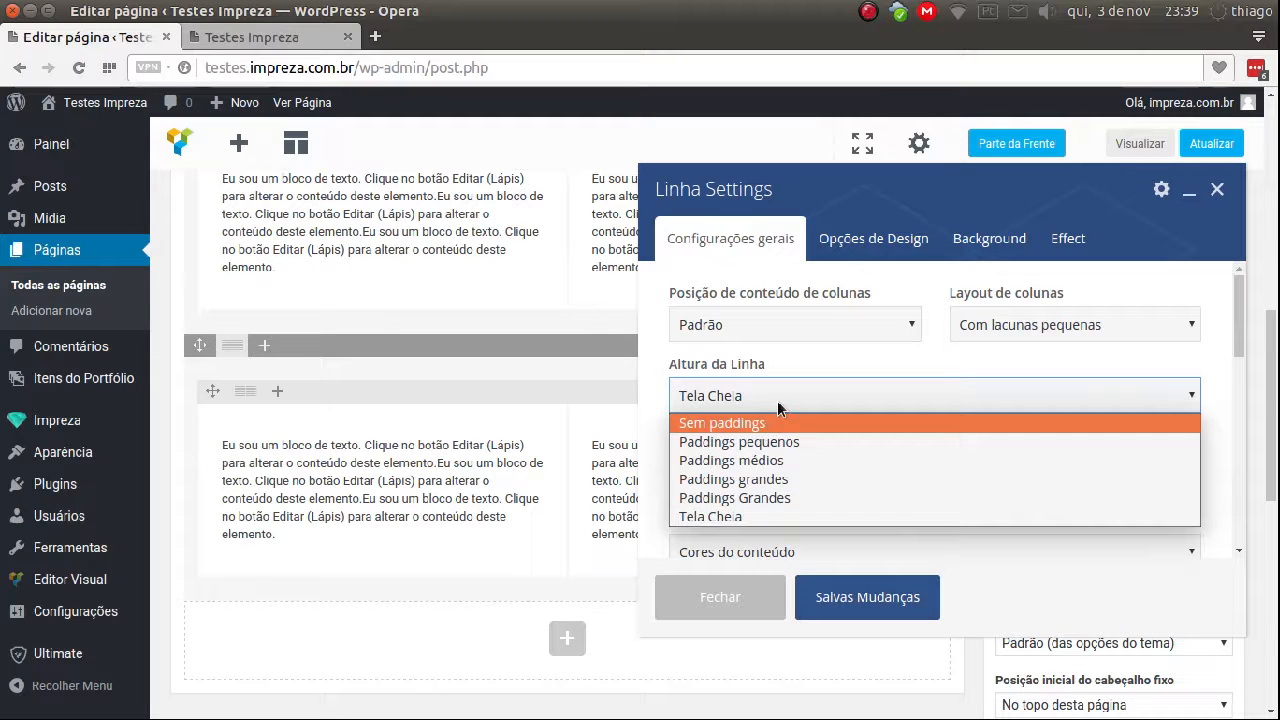
left_click(778, 404)
left_click(778, 396)
left_click(430, 472)
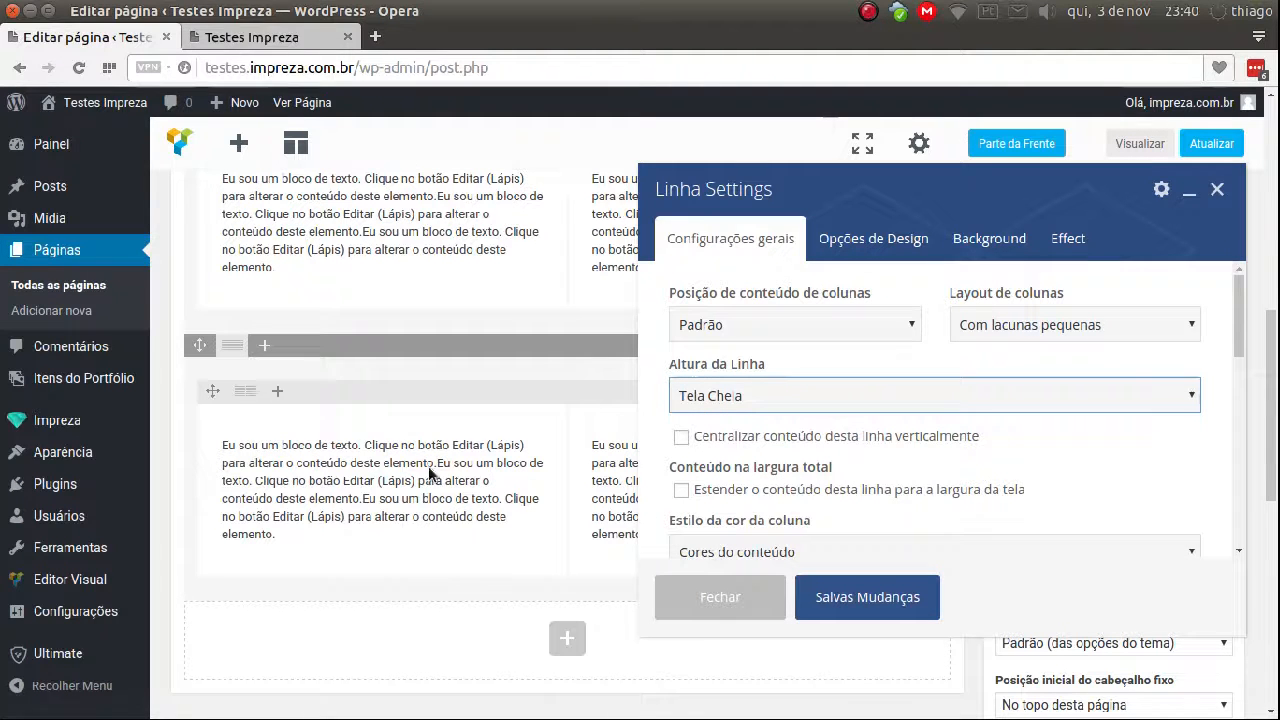
left_click(285, 38)
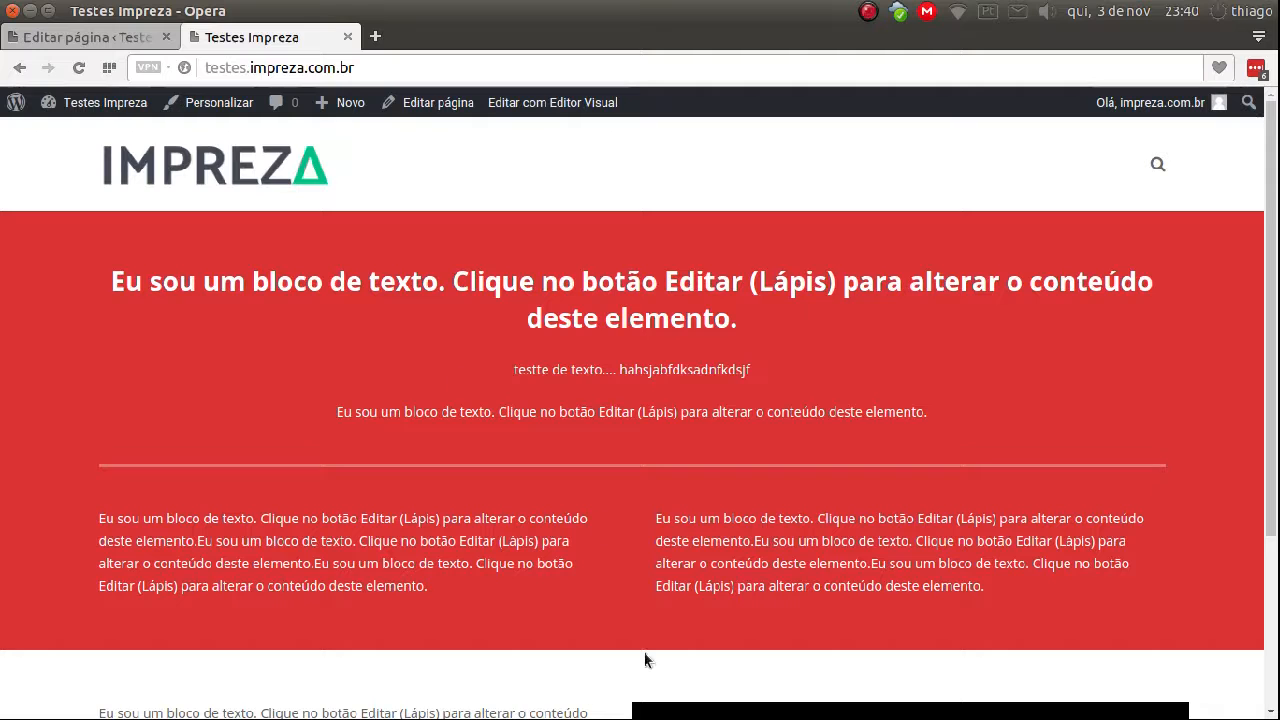
scroll(692, 540, "down", 5)
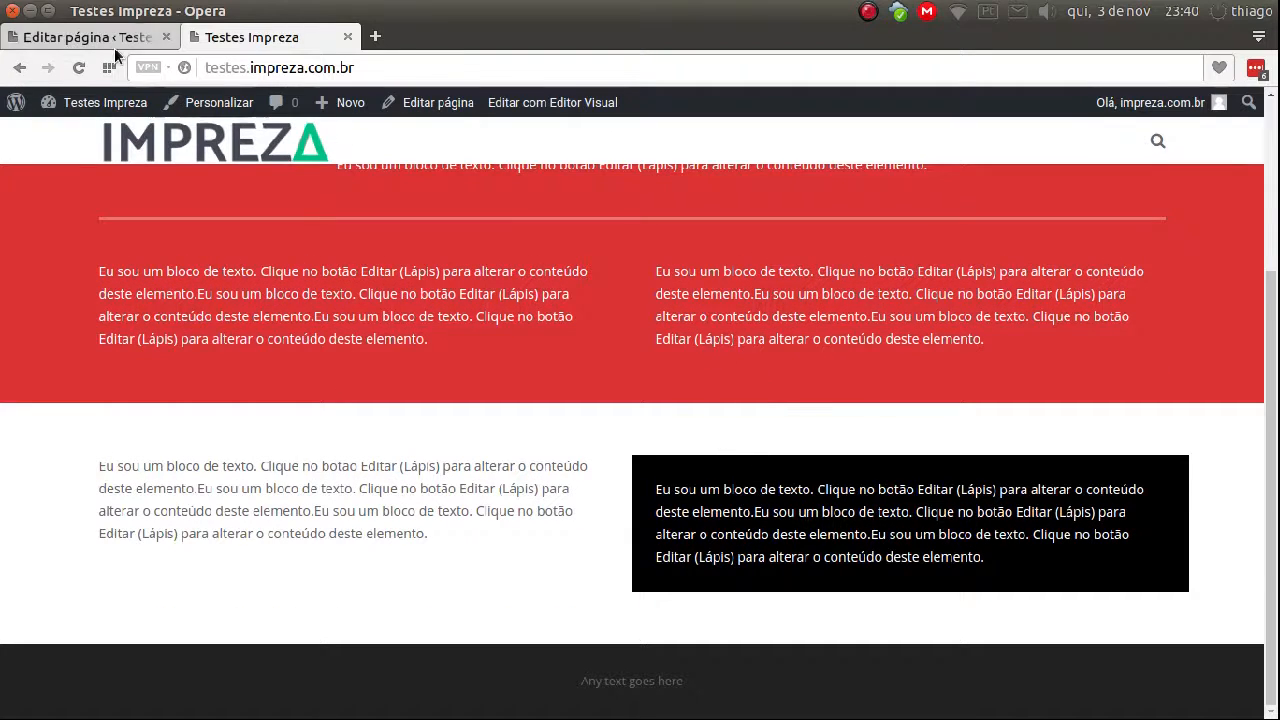
left_click(112, 40)
Step: Set the second row's height to Sem paddings, save its settings and check the result in the page preview
left_click(777, 398)
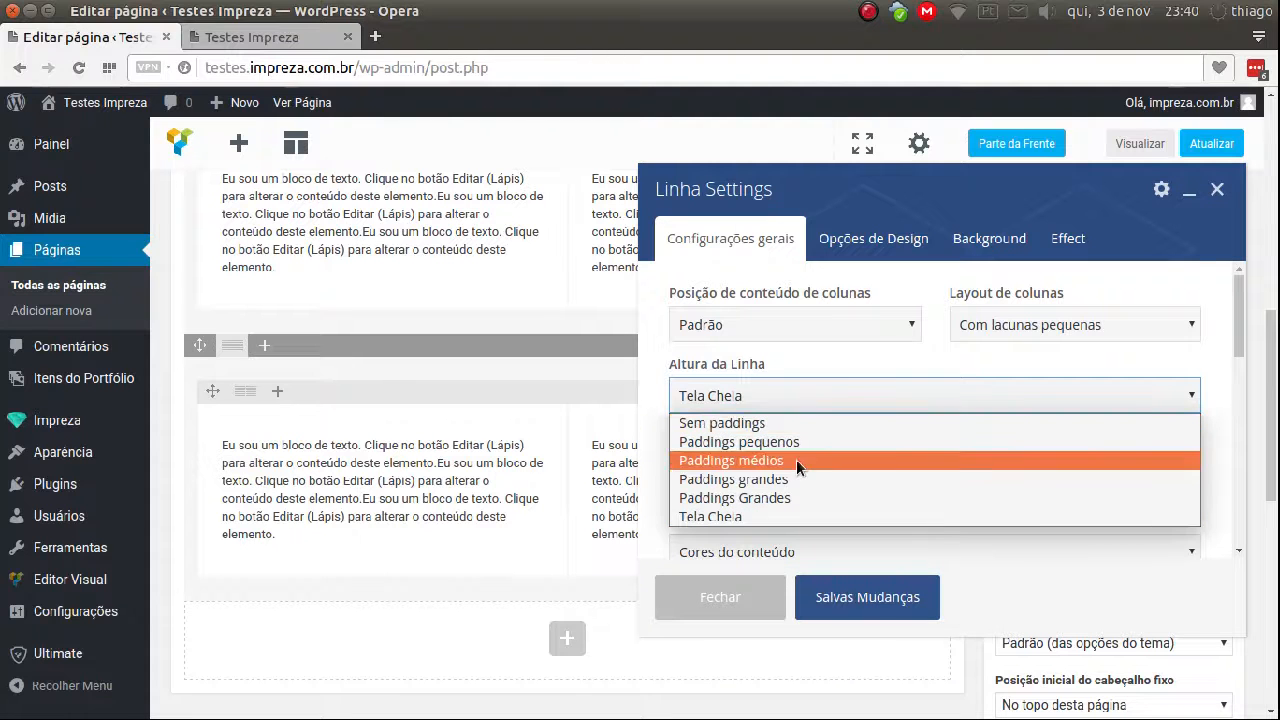
left_click(807, 390)
left_click(785, 396)
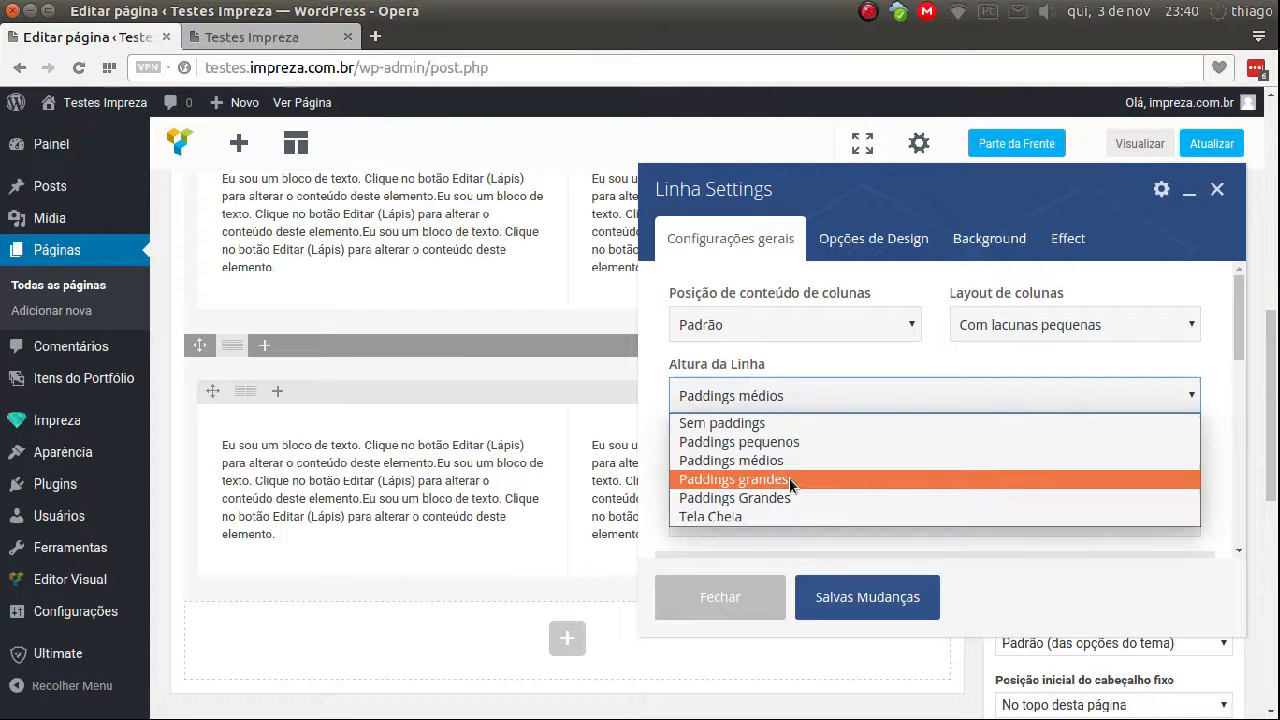
left_click(787, 424)
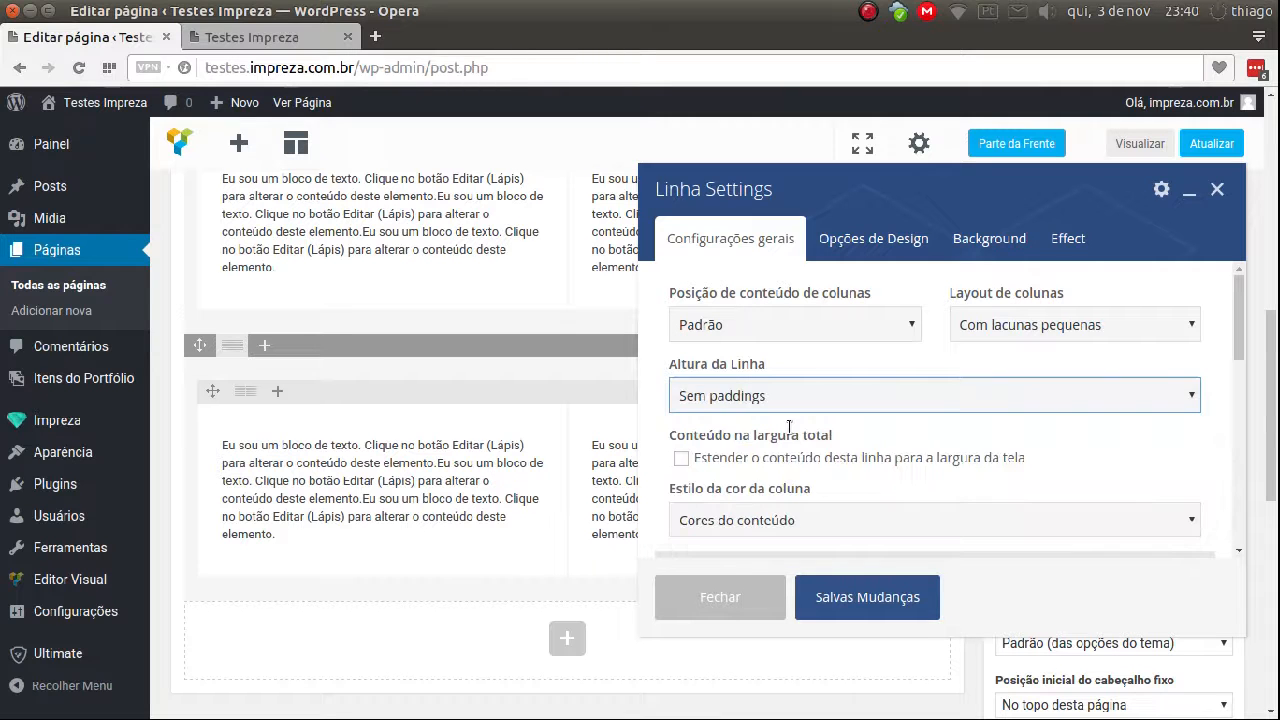
left_click(867, 608)
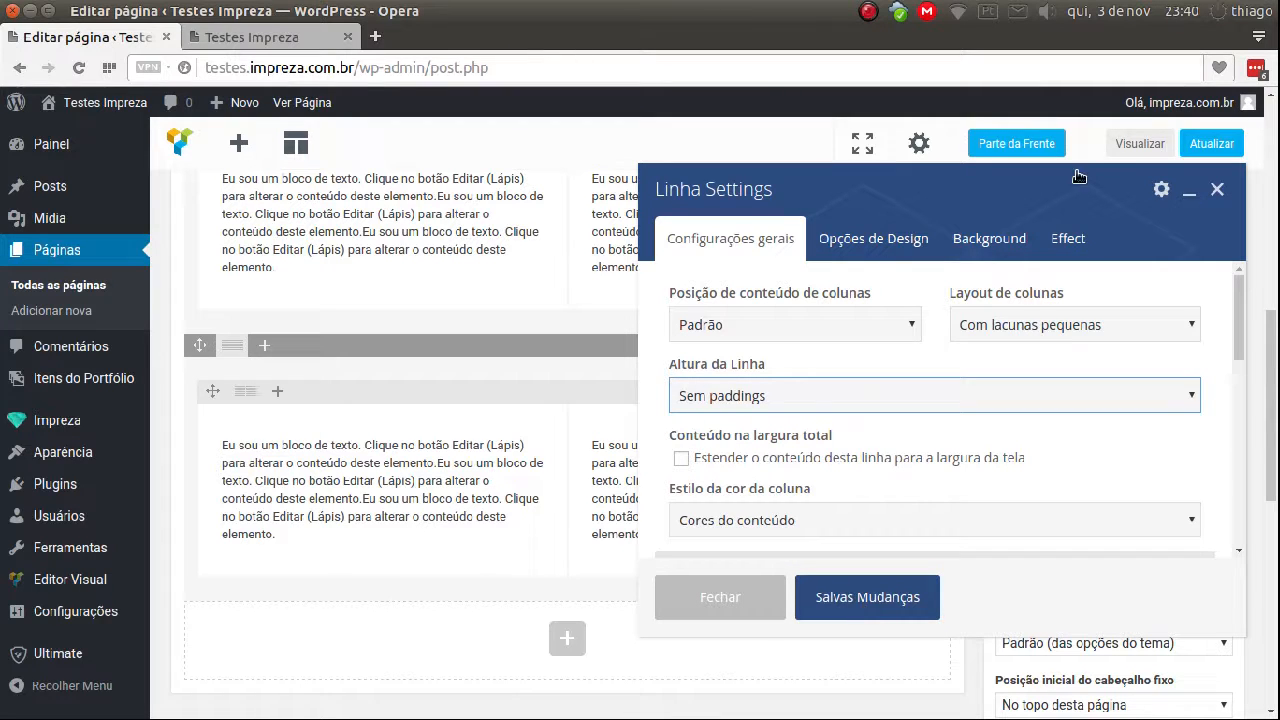
left_click(1125, 146)
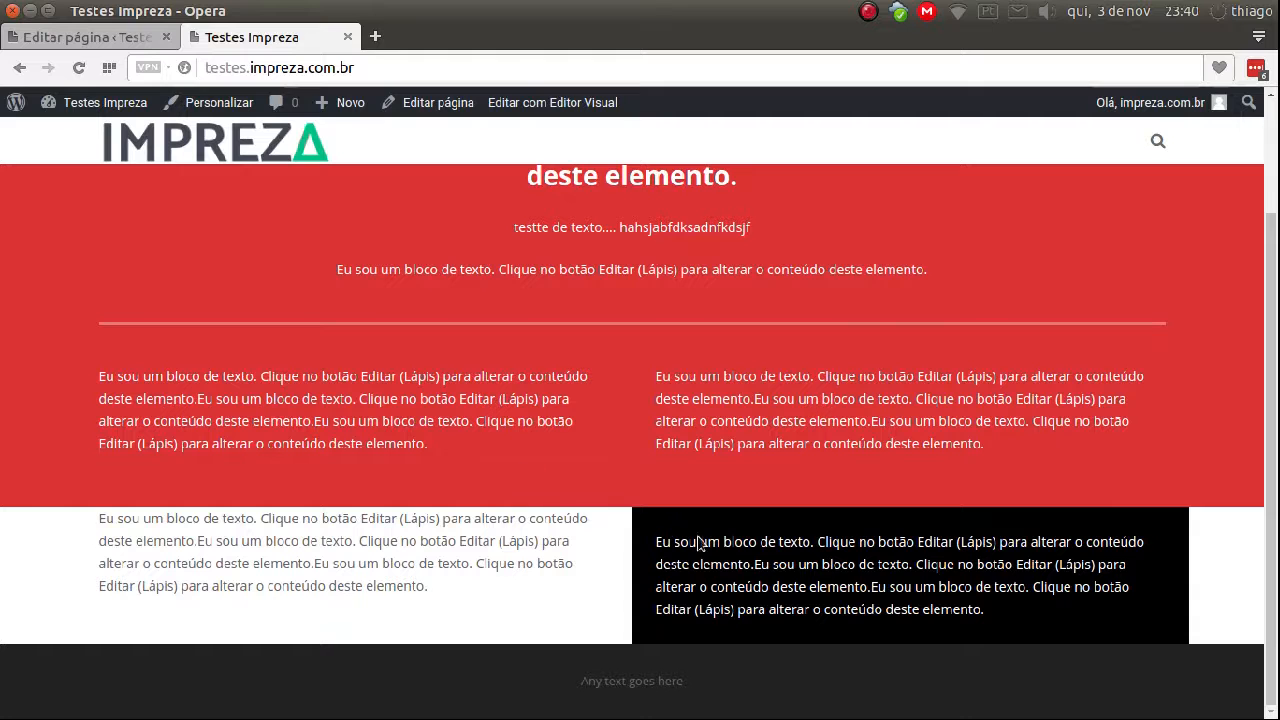
left_click(69, 38)
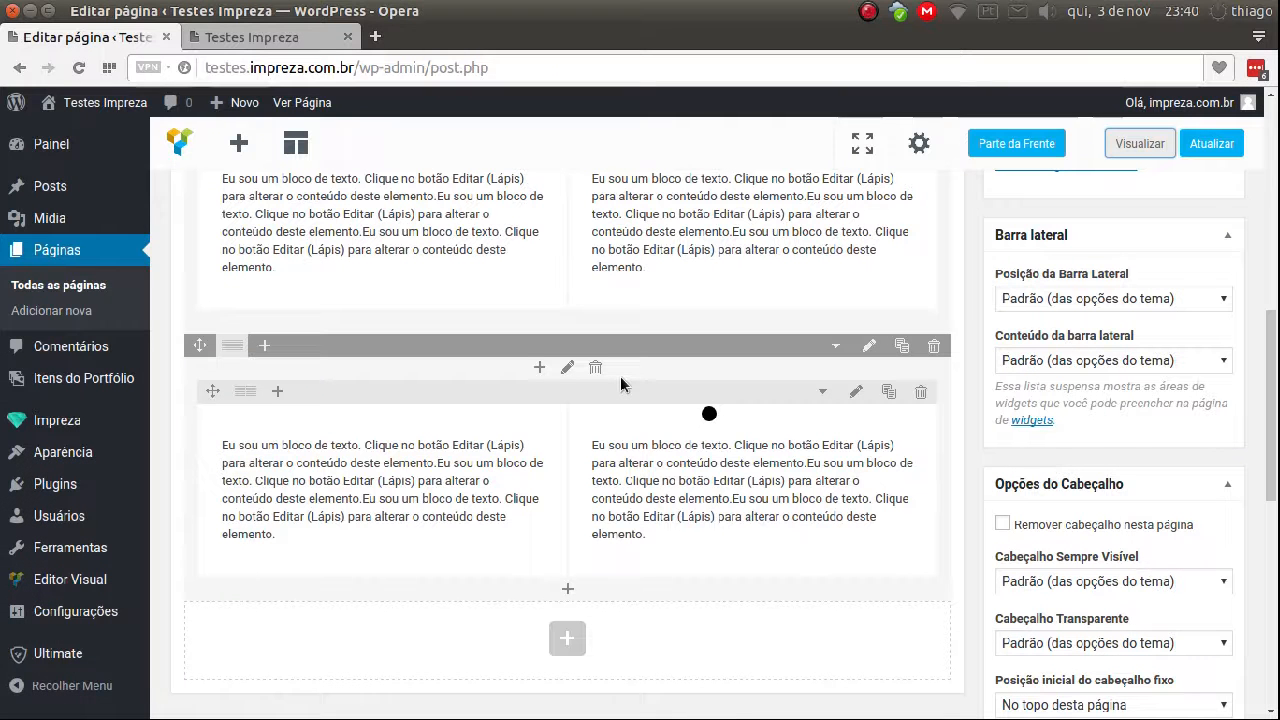
Step: Examine the page's rows, inner rows, columns, text blocks and separator in the visual editor
left_click(822, 391)
scroll(810, 382, "up", 1)
scroll(810, 382, "up", 1)
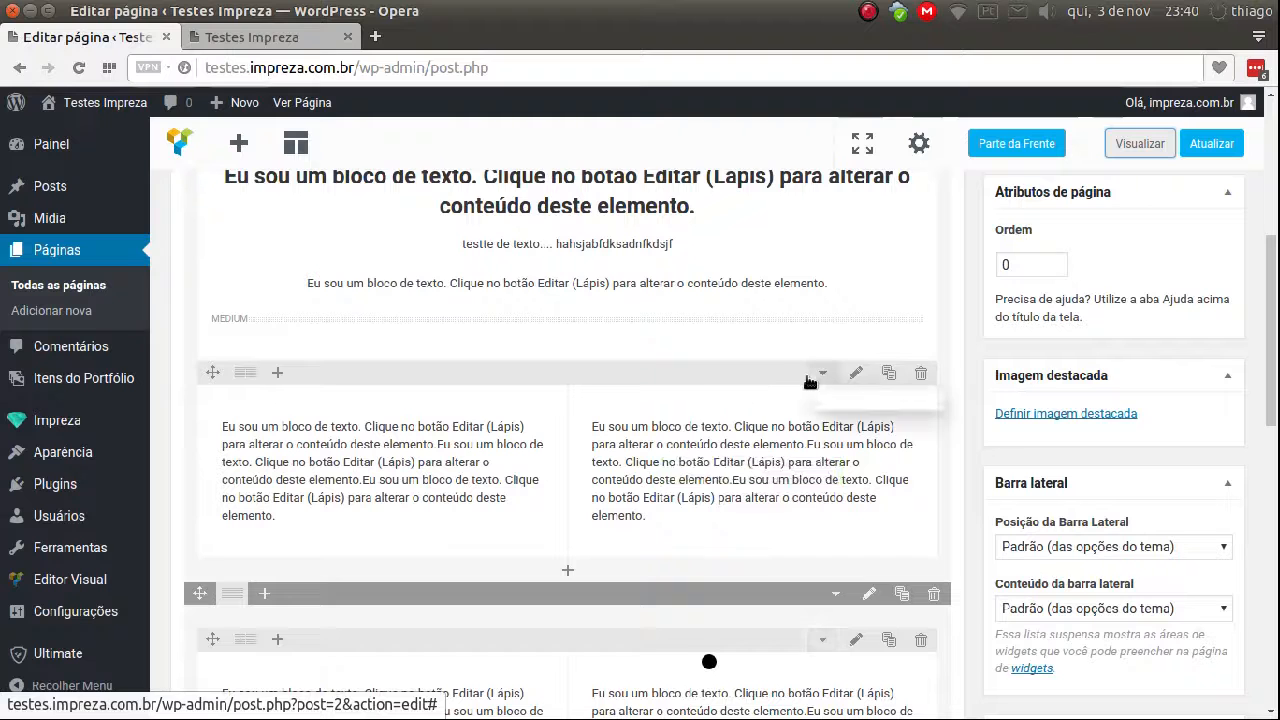
scroll(893, 362, "up", 1)
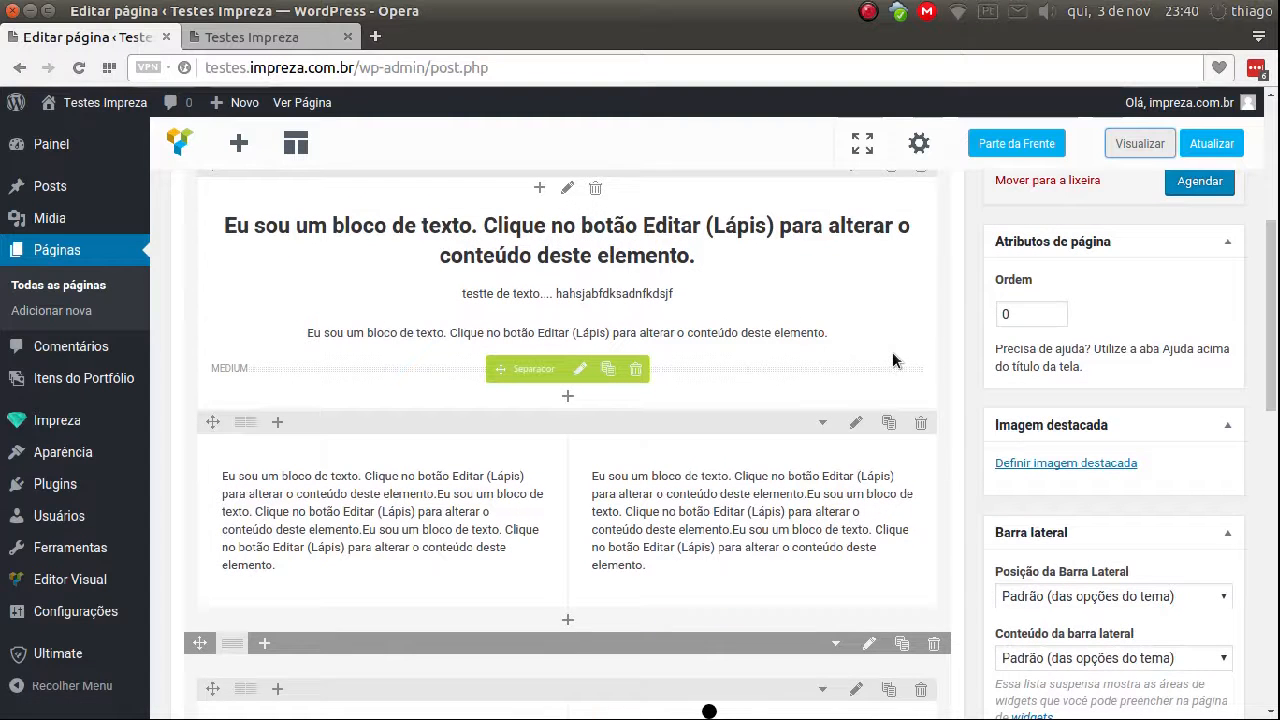
scroll(893, 361, "up", 1)
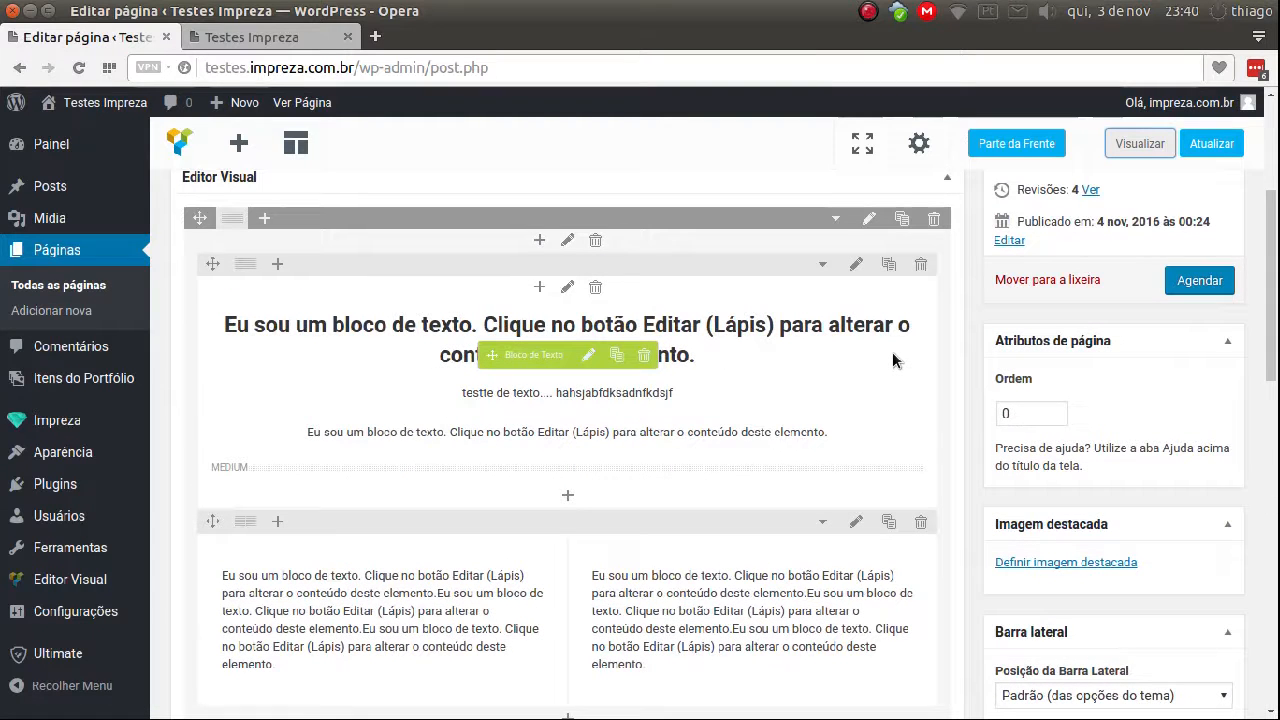
scroll(786, 357, "down", 2)
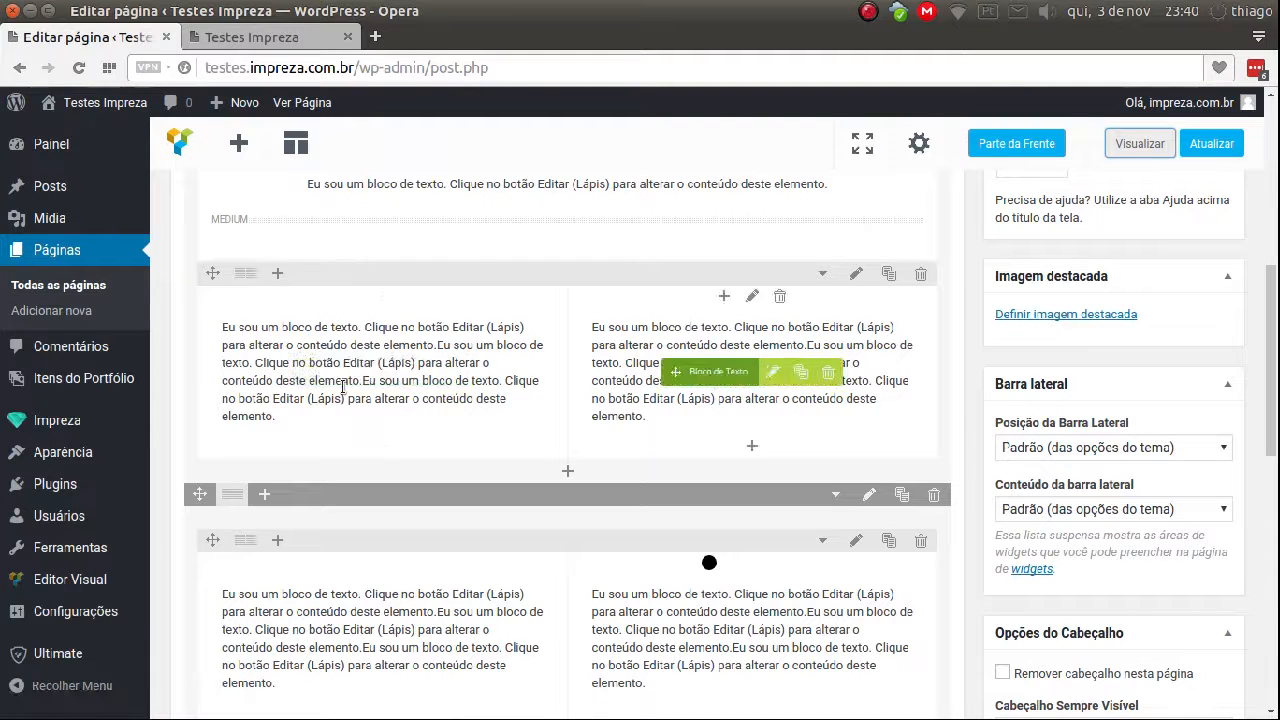
scroll(364, 400, "up", 1)
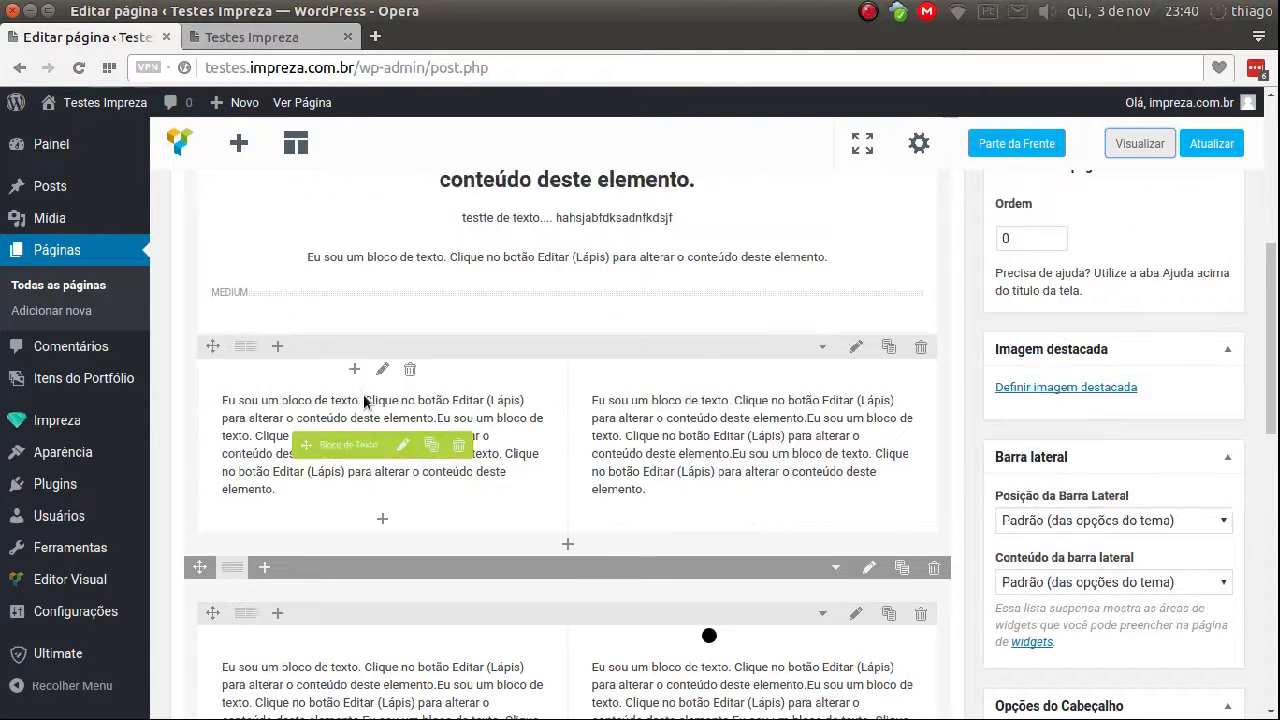
scroll(364, 400, "up", 1)
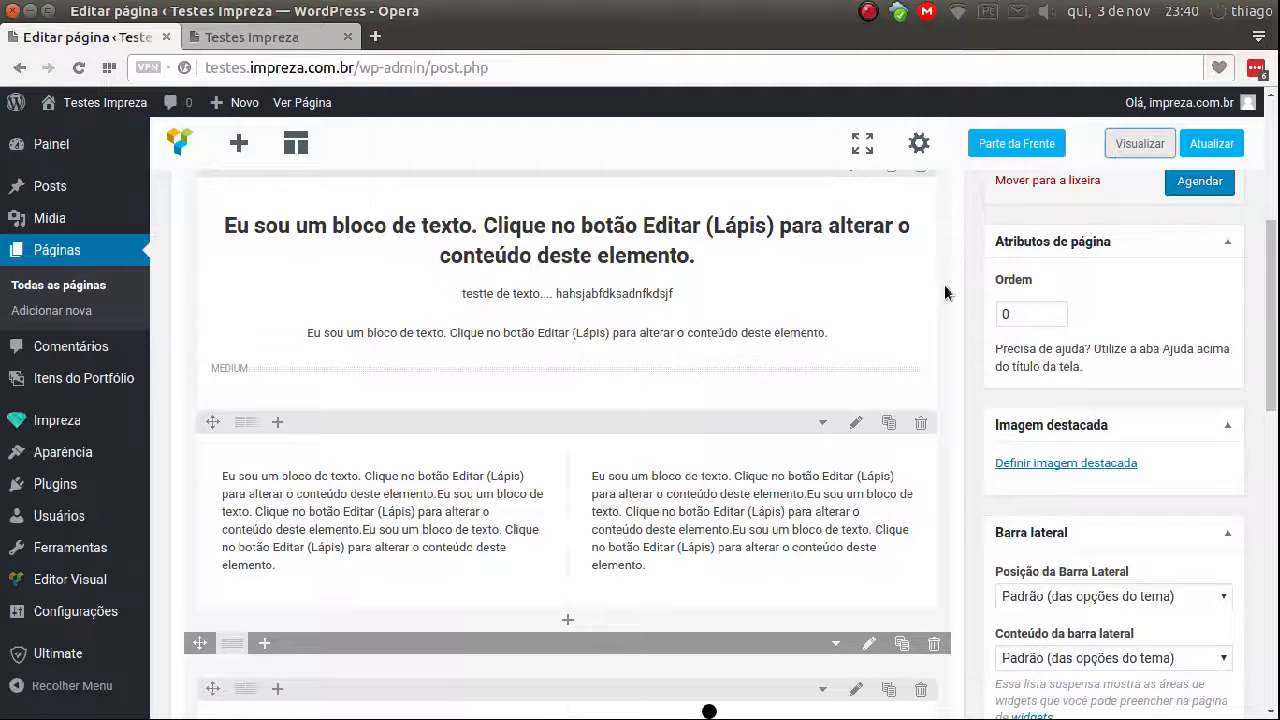
scroll(944, 292, "down", 3)
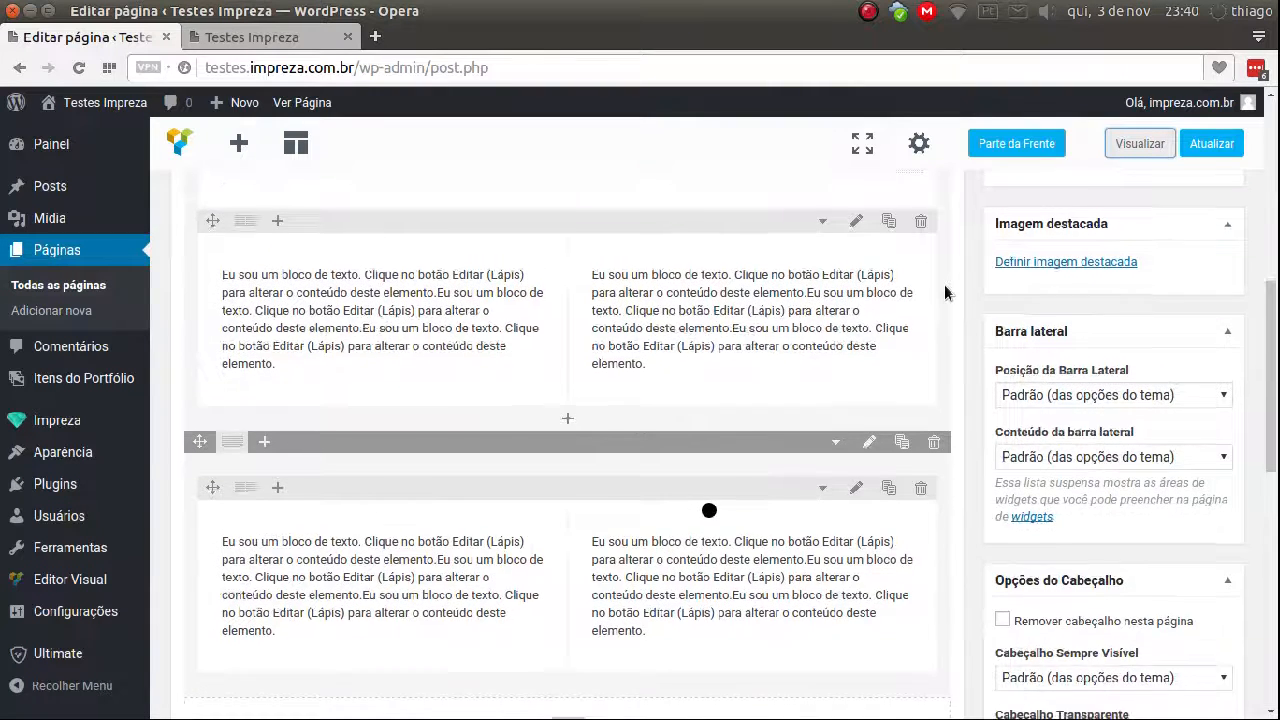
scroll(944, 292, "down", 2)
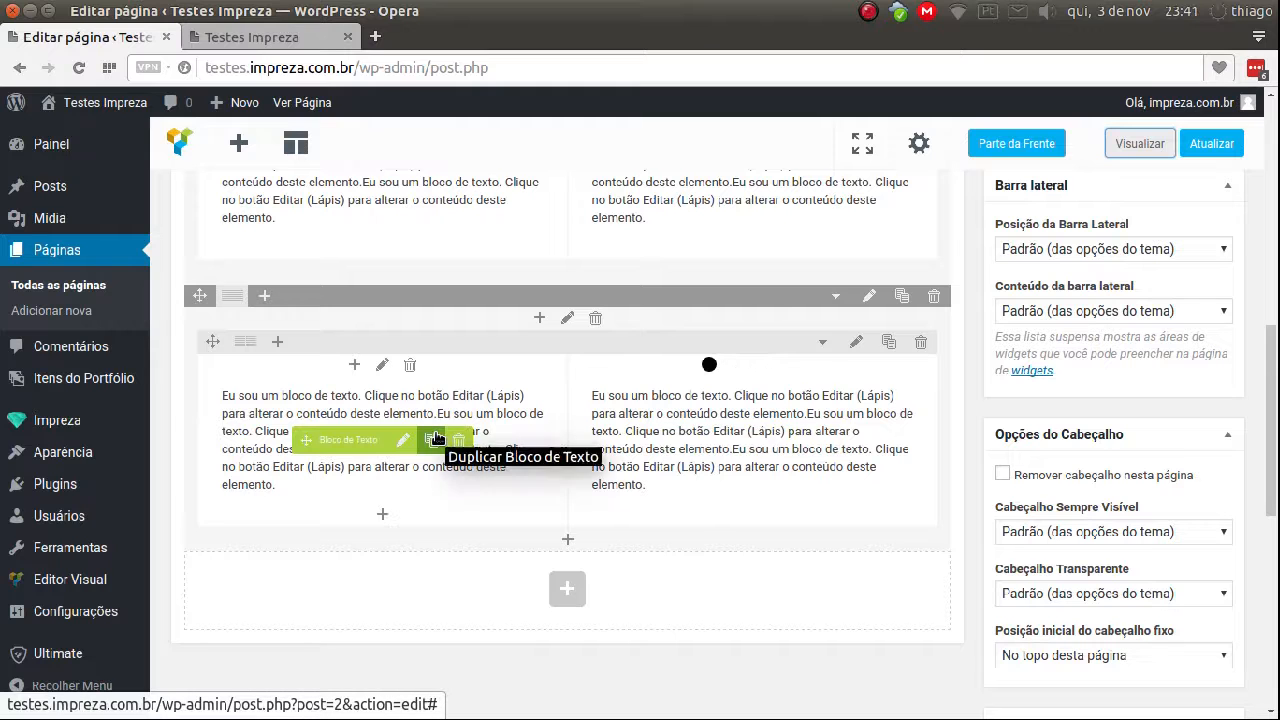
scroll(923, 357, "up", 4)
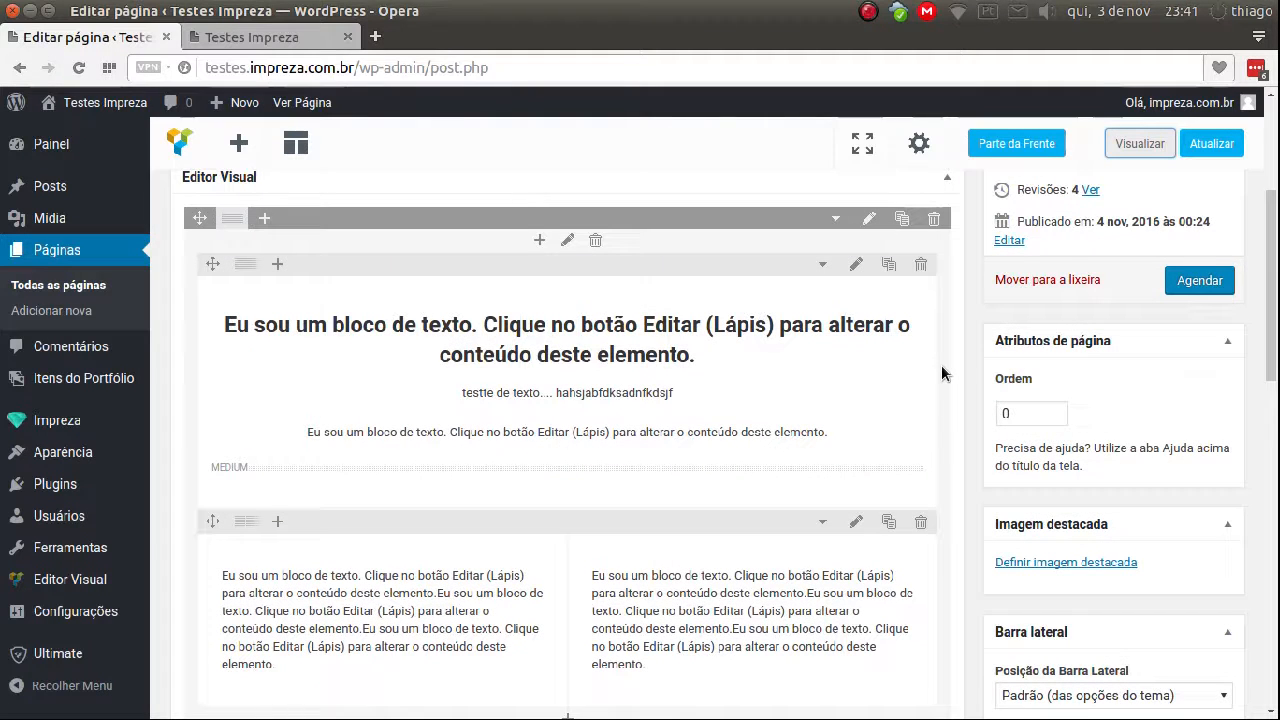
Step: Compare the page structure in the editor with the previewed page from the header down to the footer
left_click(250, 37)
left_click(106, 42)
left_click(255, 38)
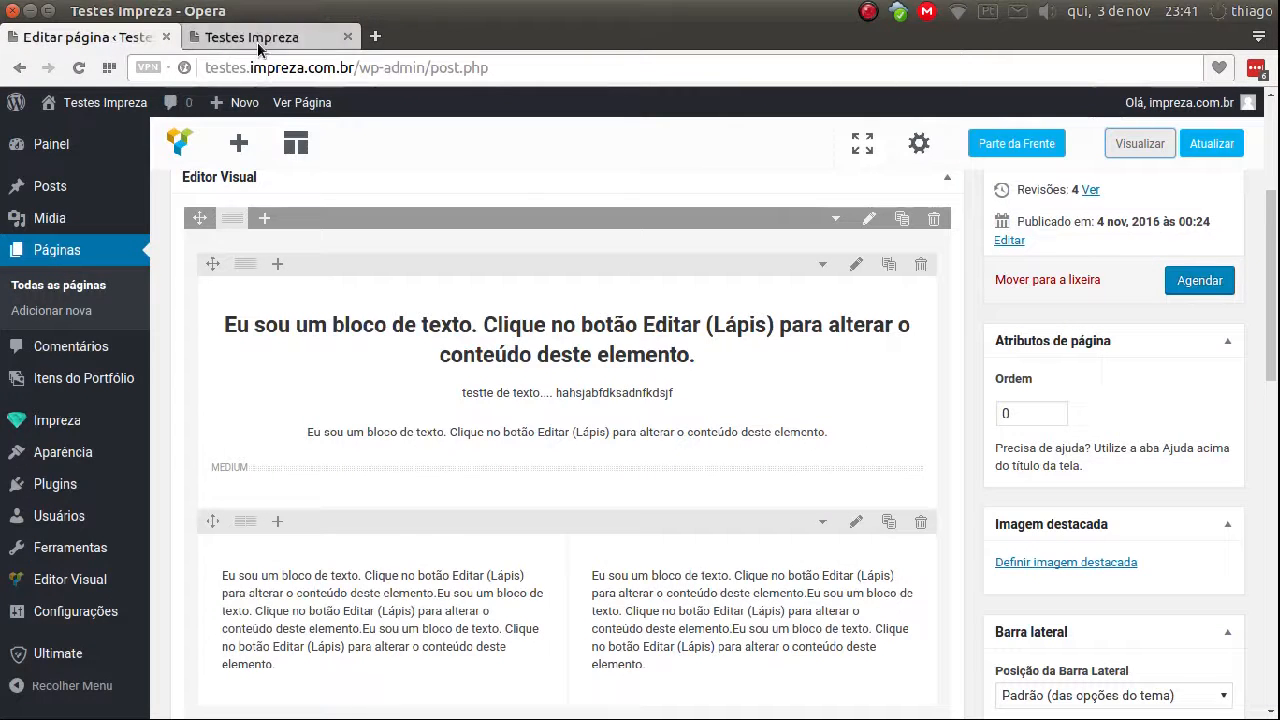
left_click(49, 37)
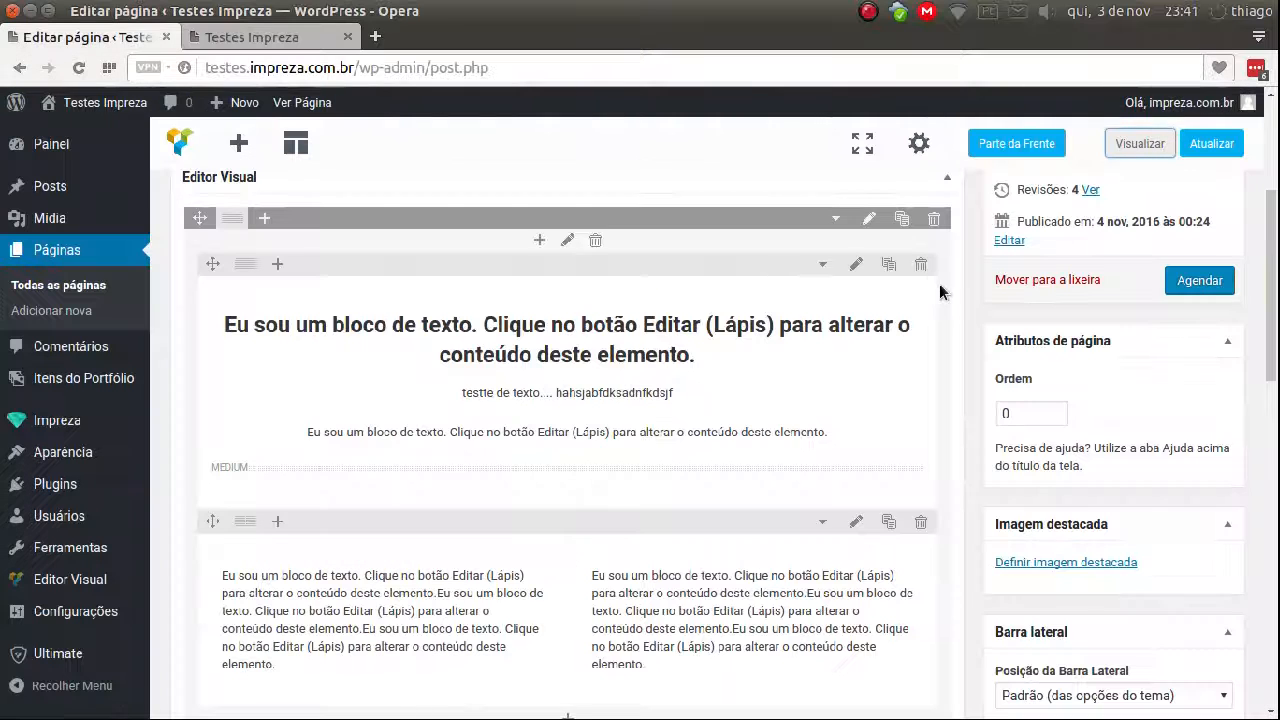
scroll(941, 286, "up", 3)
scroll(912, 240, "up", 1)
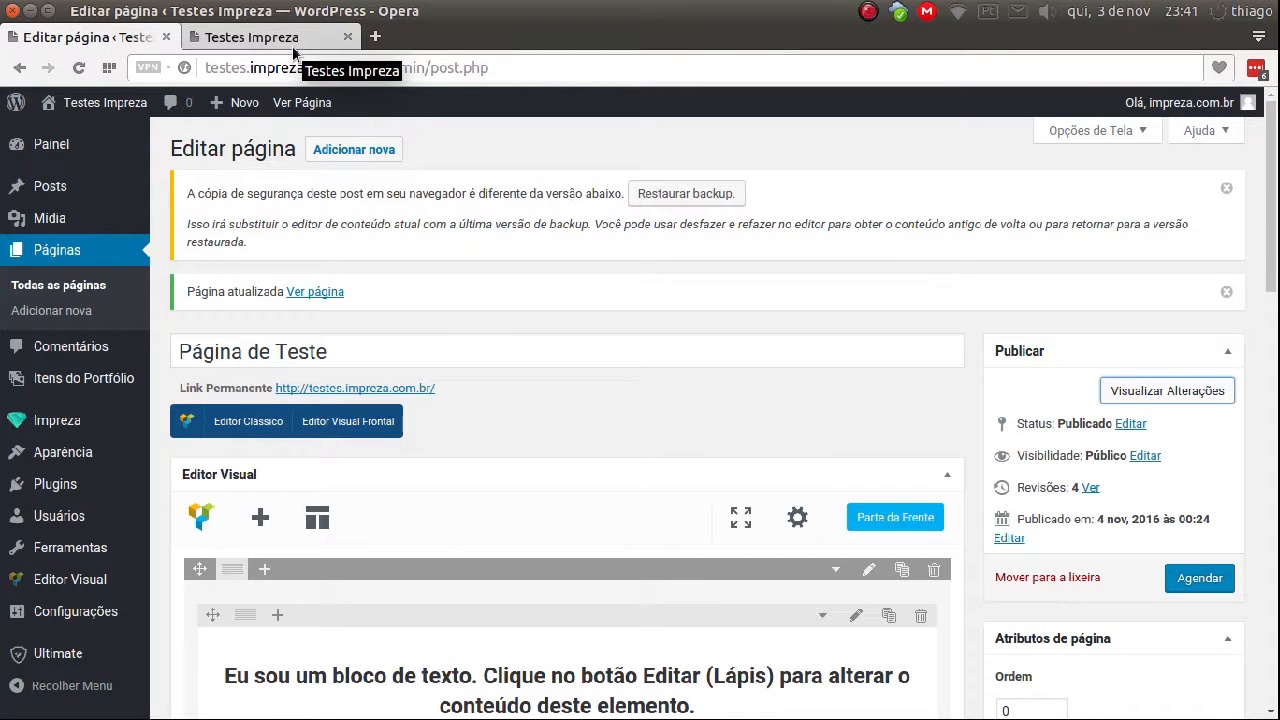
left_click(293, 45)
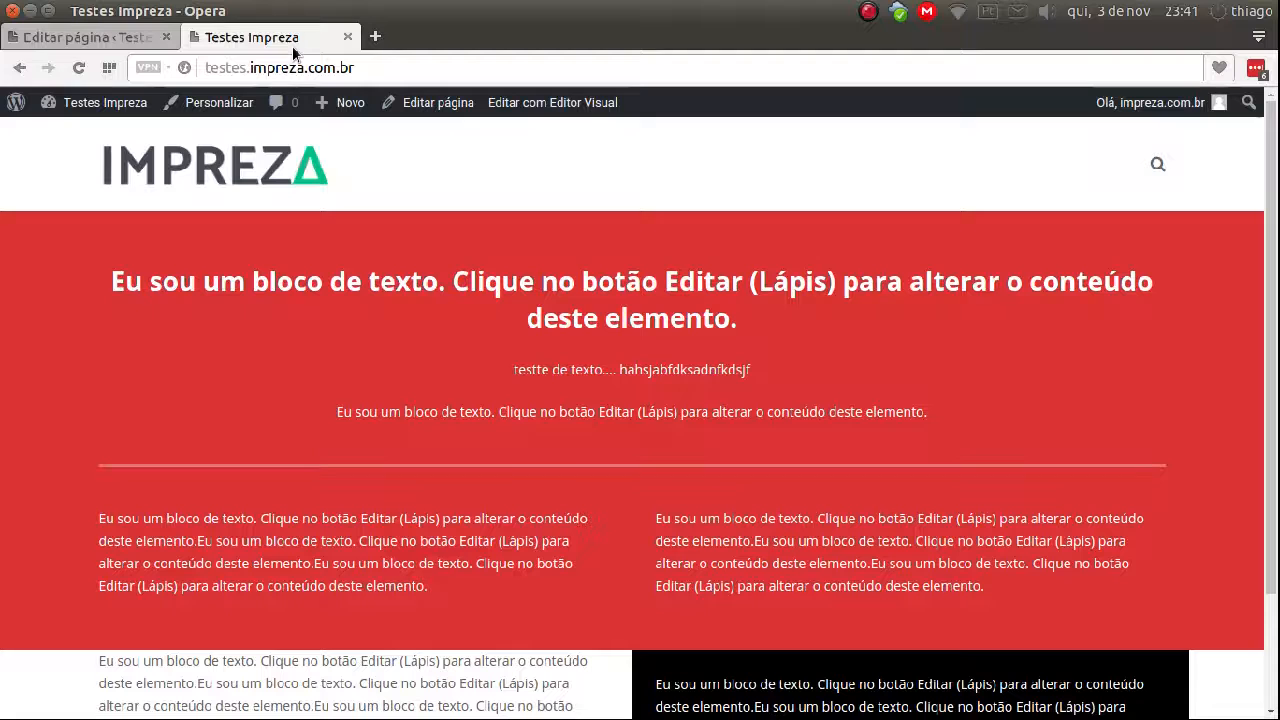
scroll(750, 323, "down", 3)
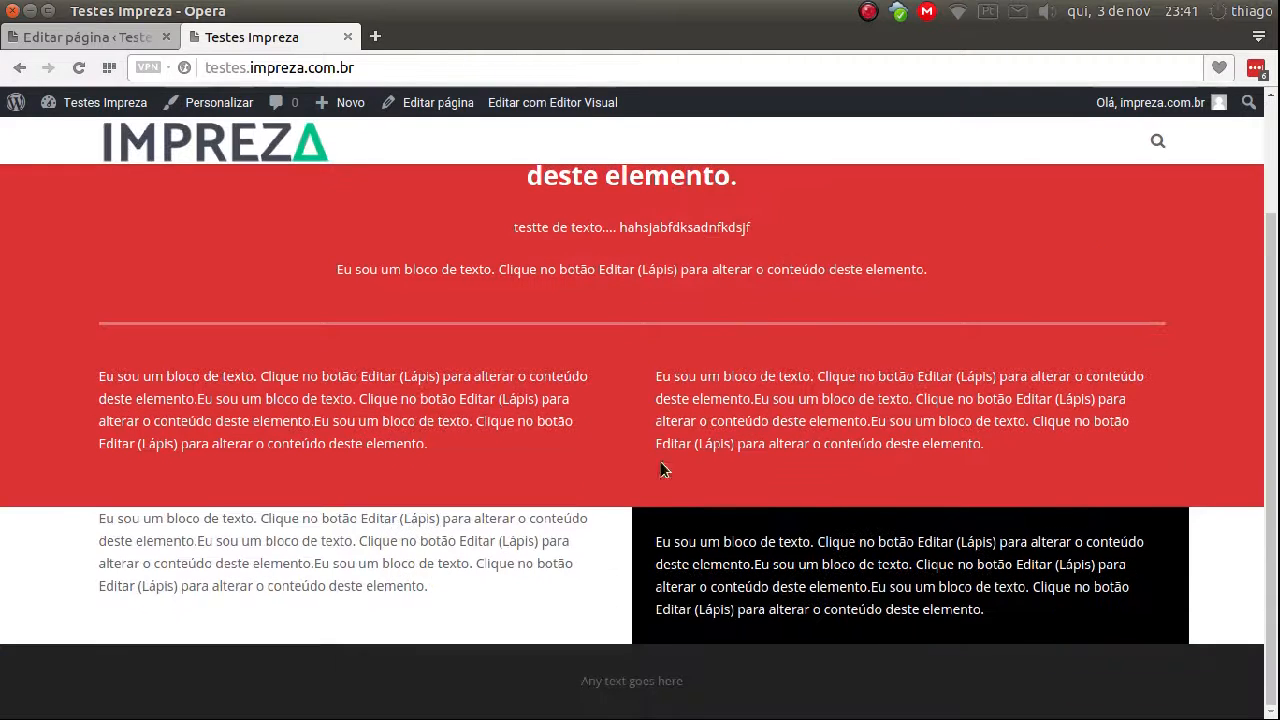
scroll(831, 452, "up", 3)
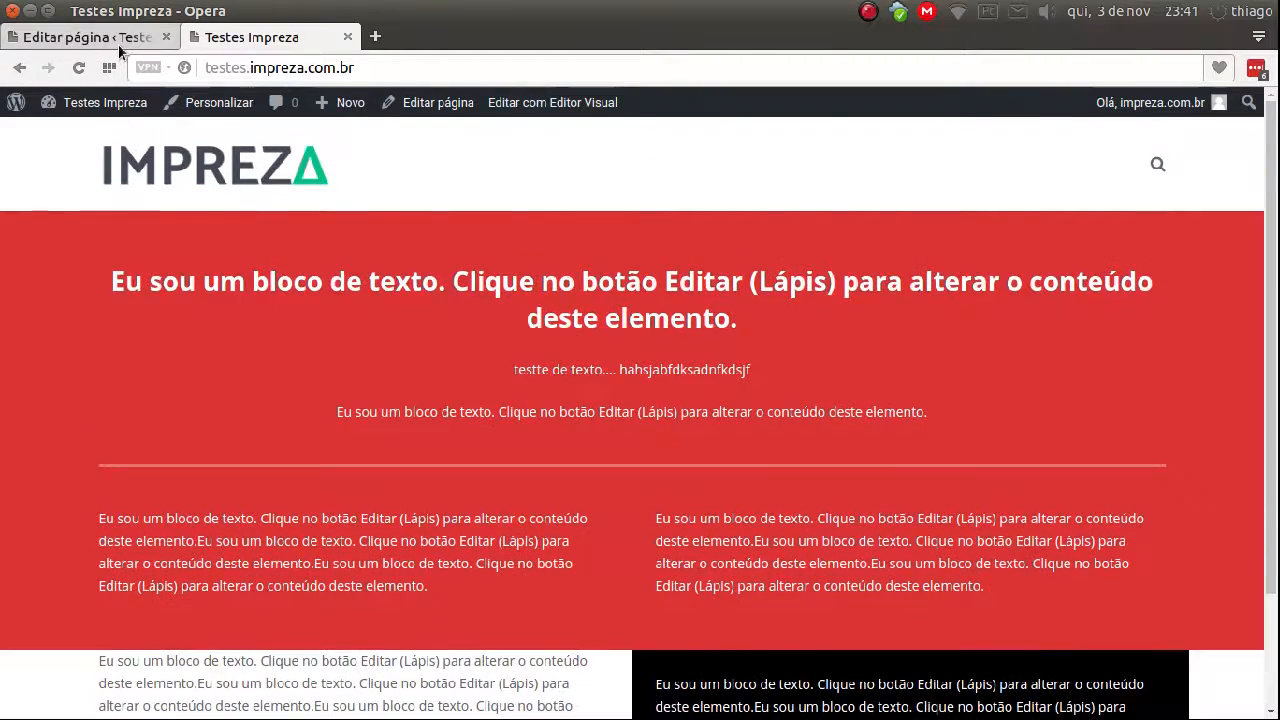
left_click(118, 46)
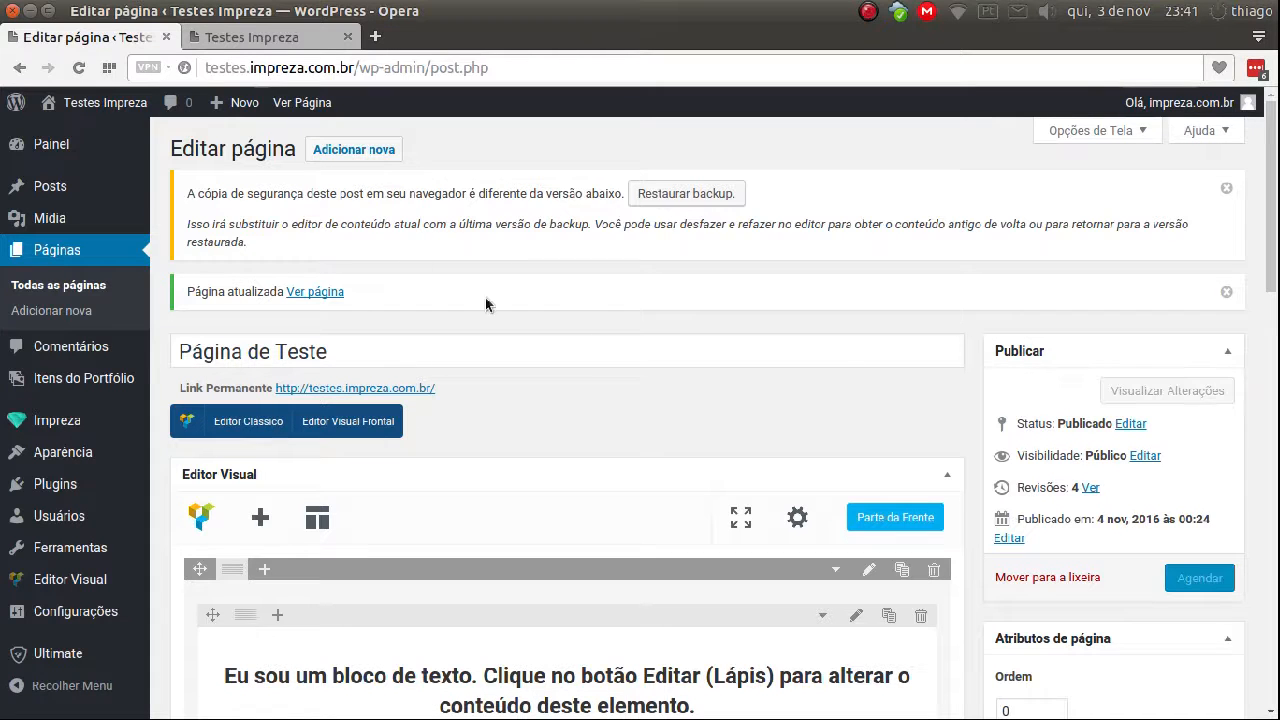
left_click(225, 37)
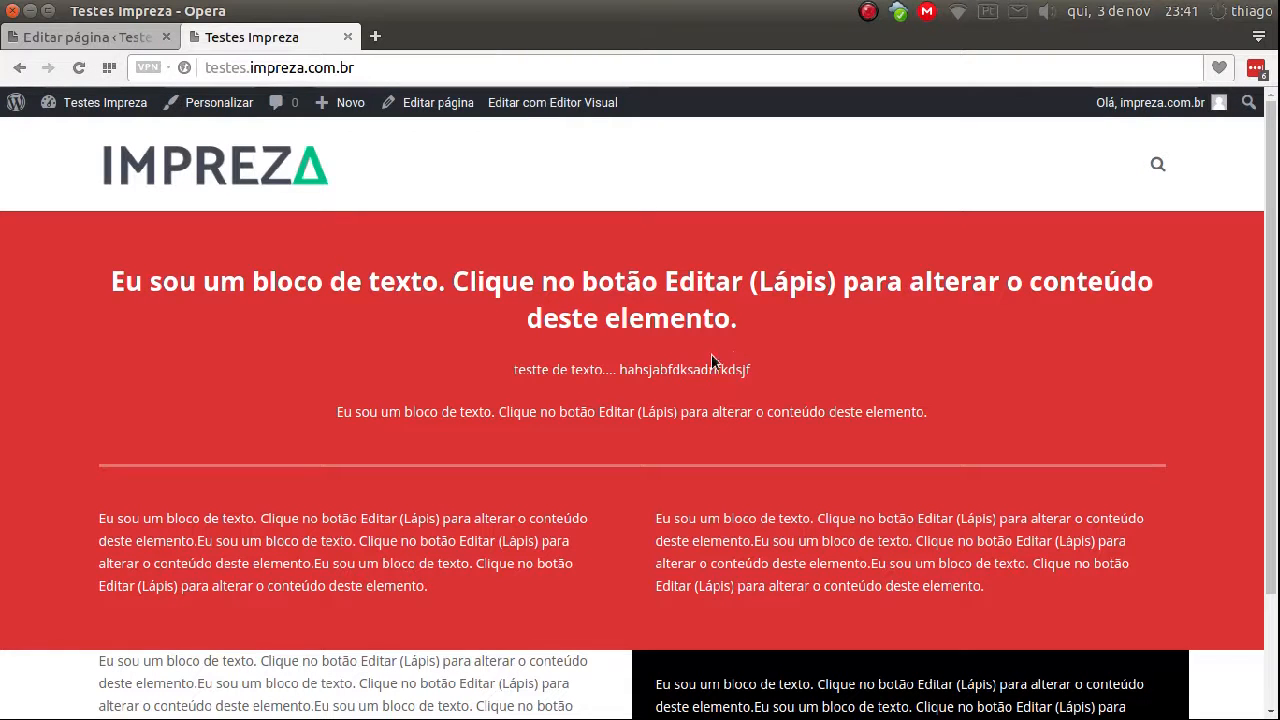
left_click(80, 37)
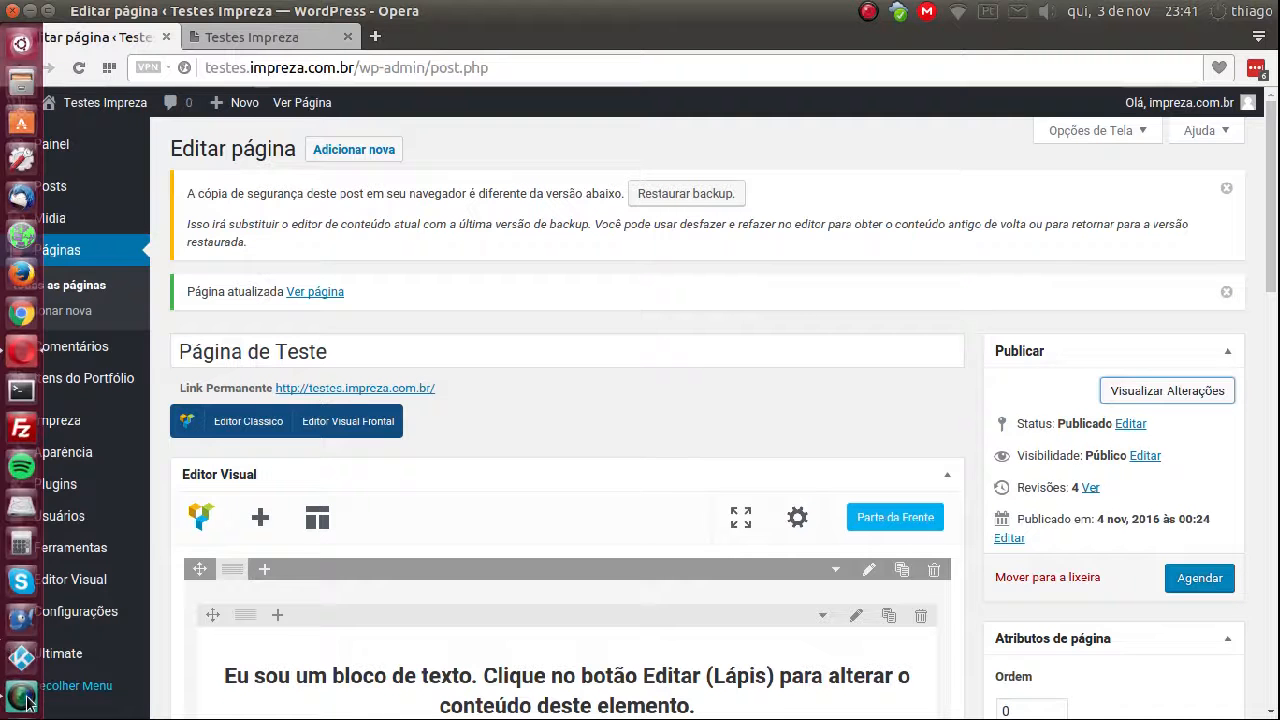
left_click(21, 691)
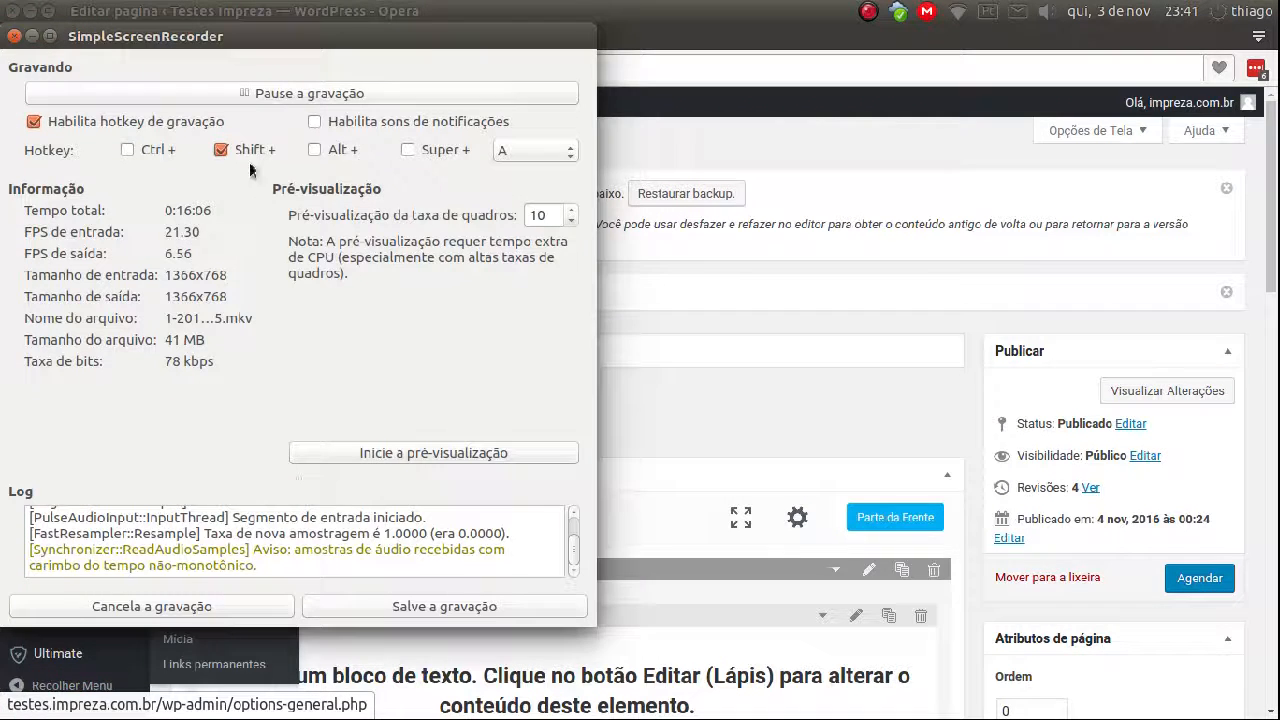